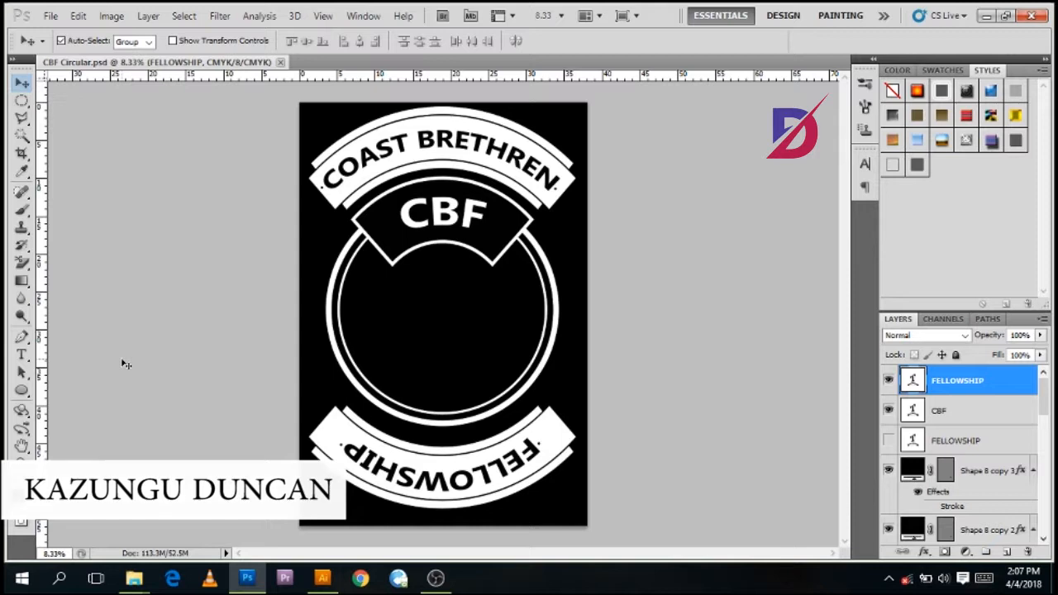
# Create a new document named "Tutorial 1", 15 by 22 inches at 300 pixels/inch, in CMYK Color with a white background.
pyautogui.click(50, 15)
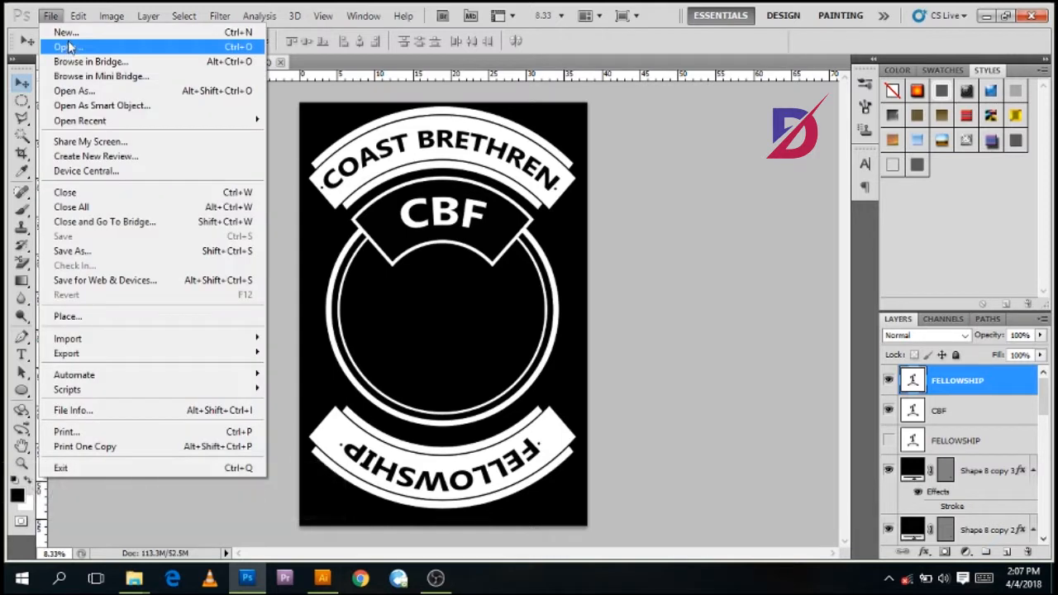
pyautogui.click(83, 42)
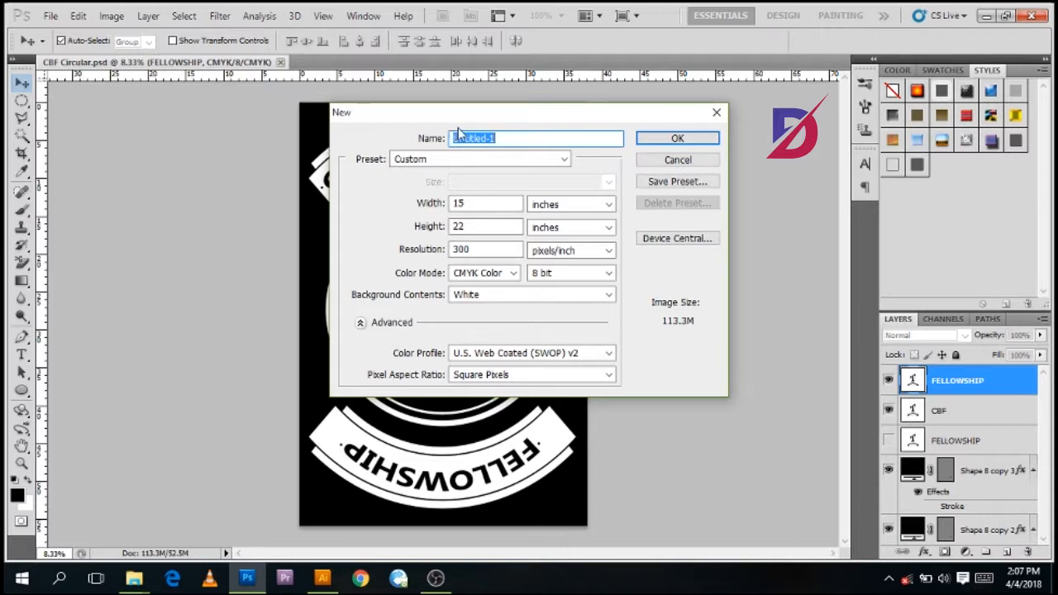
pyautogui.write('Tutorial 1')
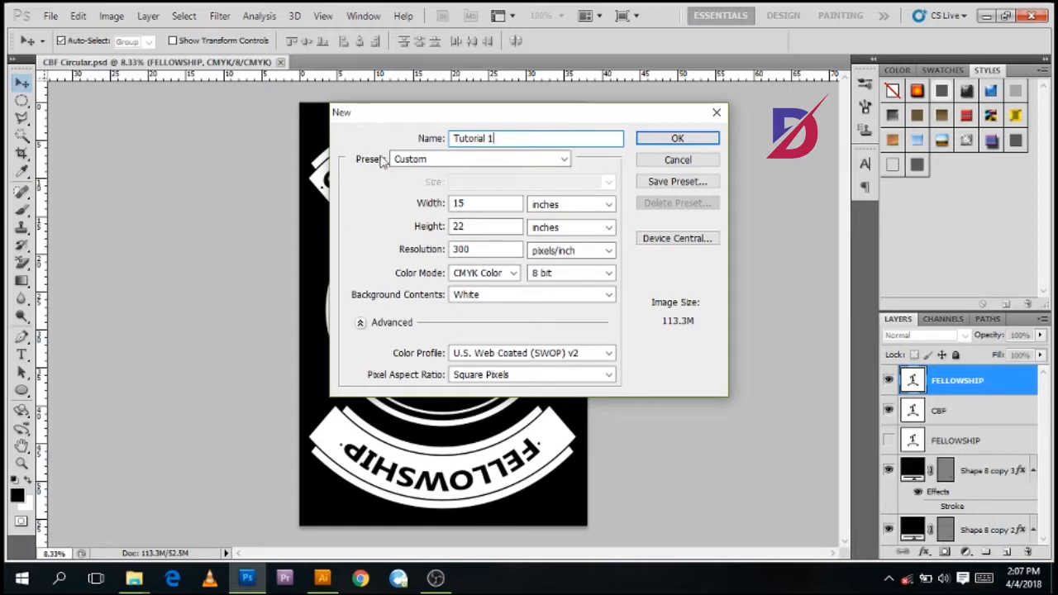
pyautogui.click(503, 206)
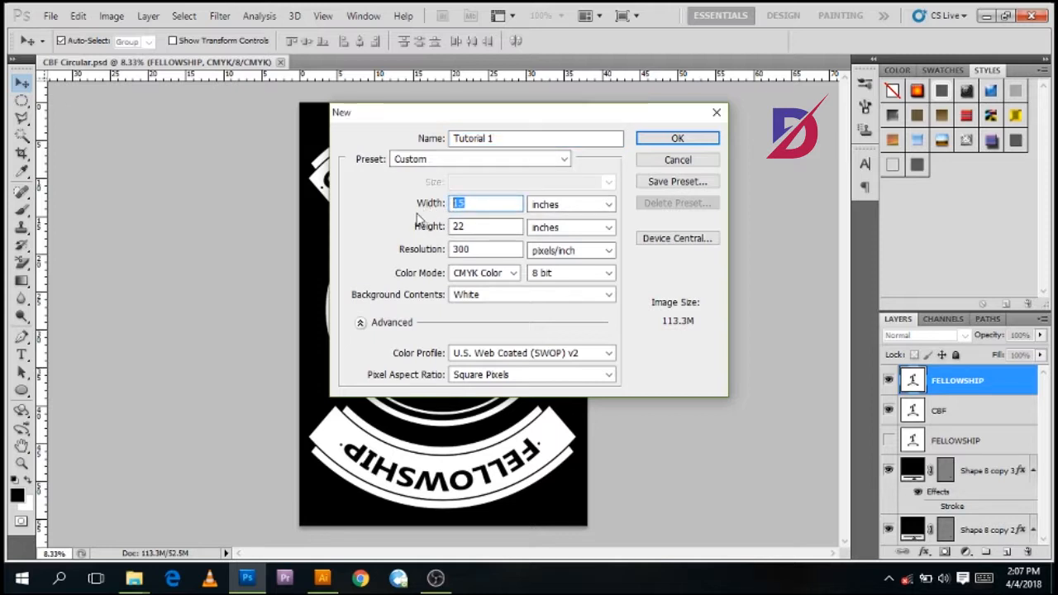
pyautogui.click(472, 228)
pyautogui.click(556, 207)
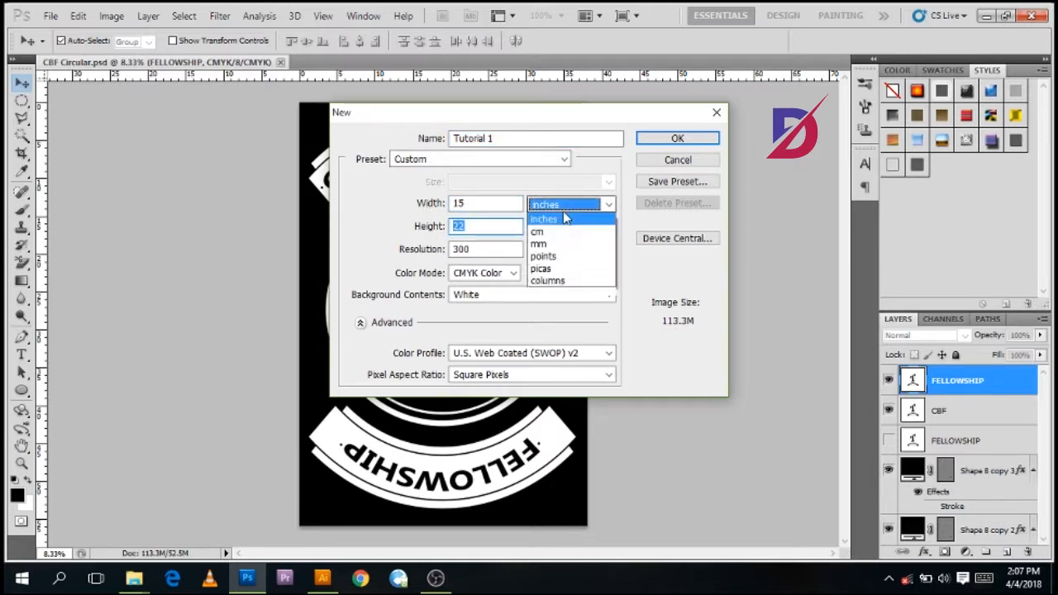
pyautogui.click(547, 234)
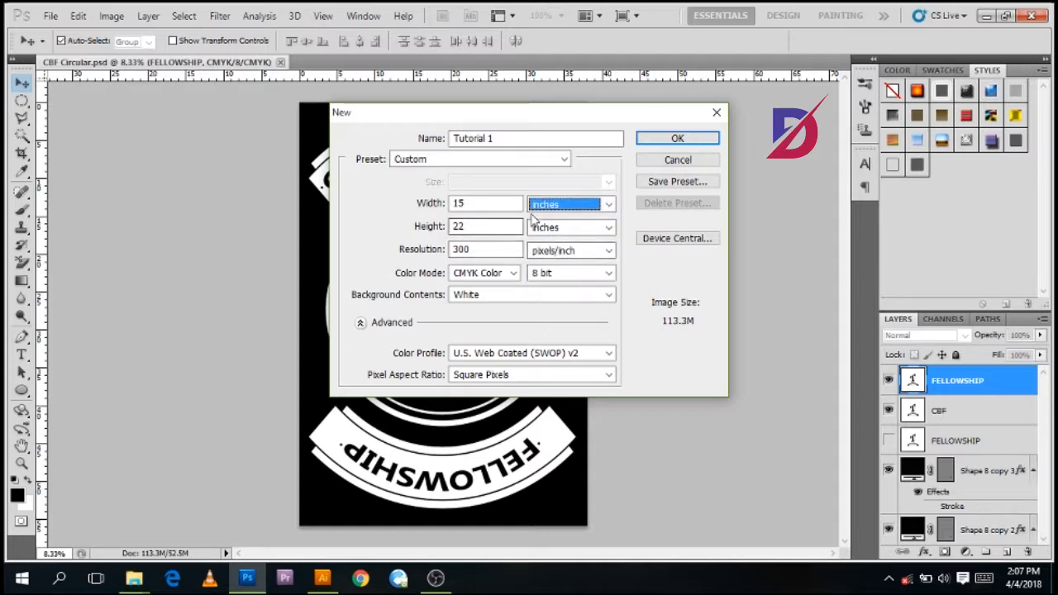
pyautogui.click(424, 249)
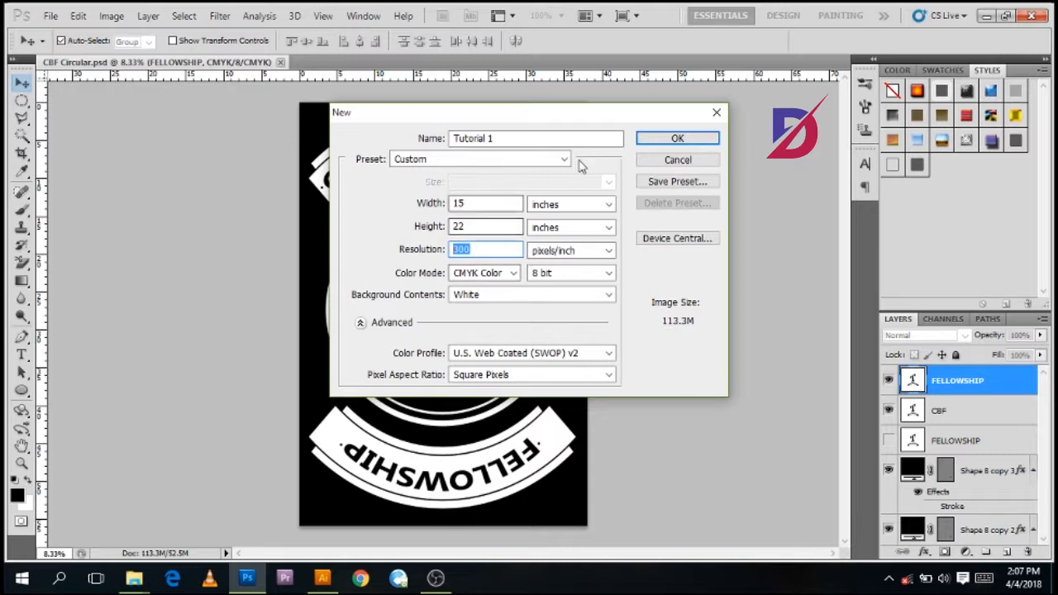
pyautogui.click(655, 141)
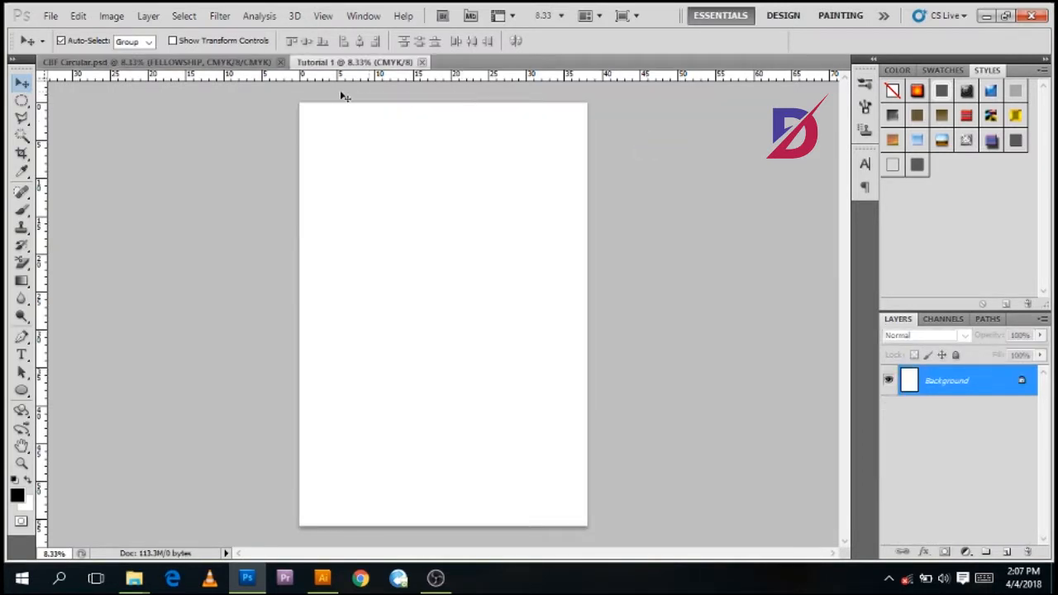
# Convert the locked background of Tutorial 1 into an editable layer named "Background".
pyautogui.click(211, 63)
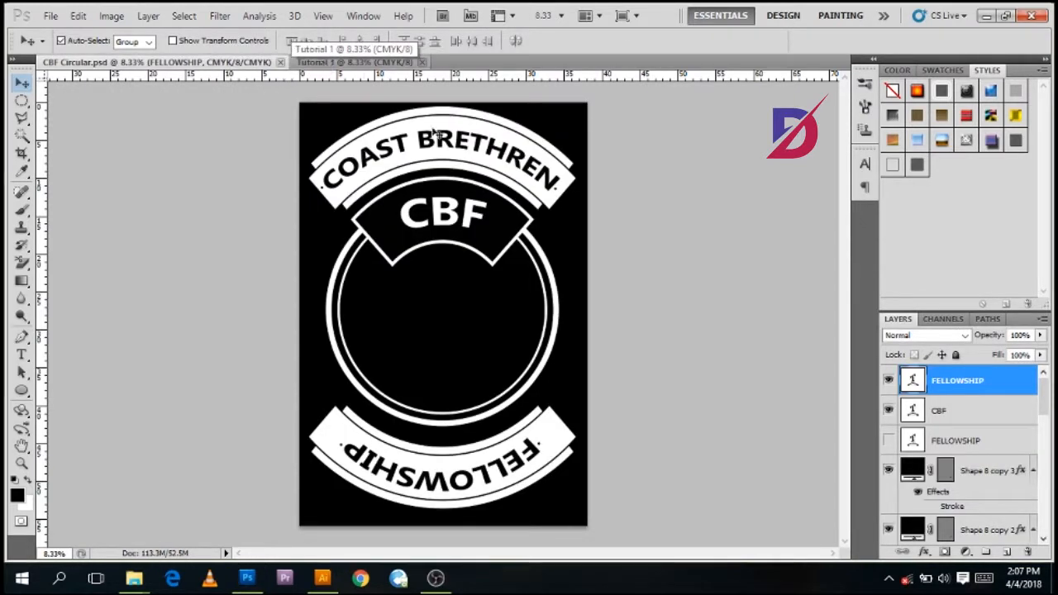
pyautogui.click(379, 64)
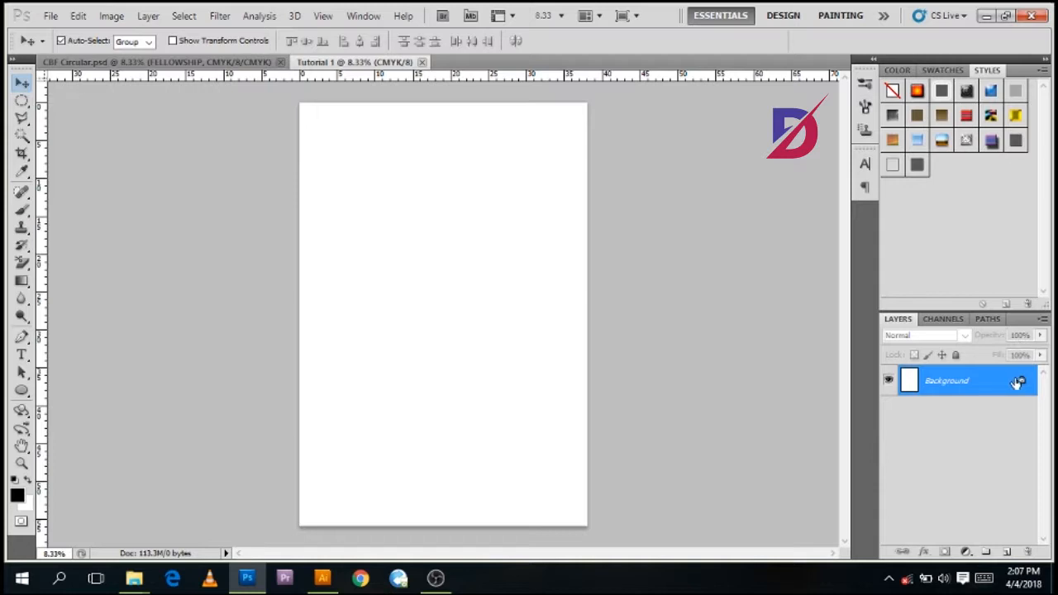
pyautogui.doubleClick(1023, 381)
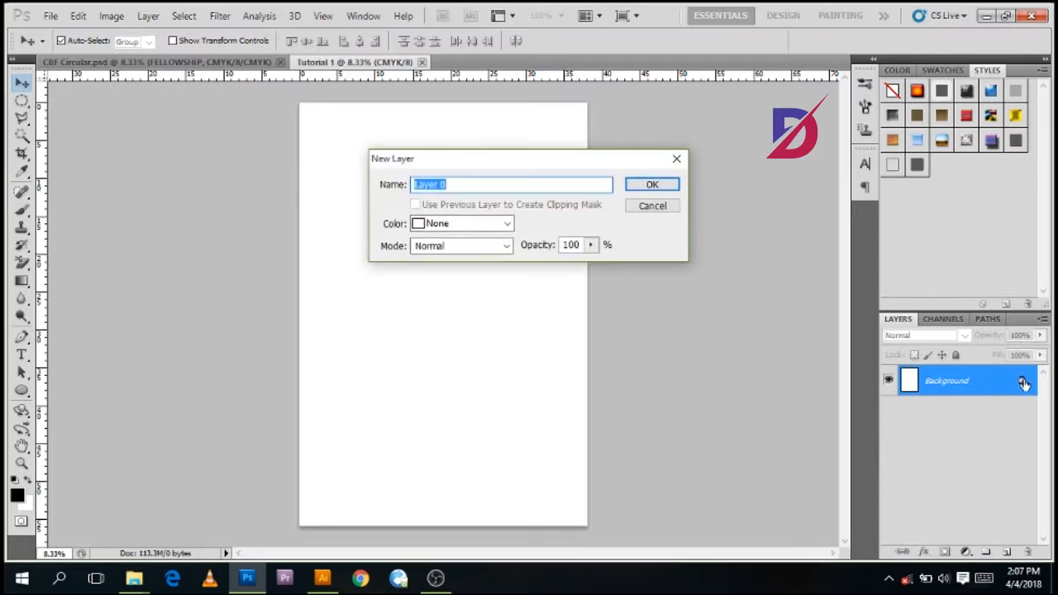
pyautogui.write('Background')
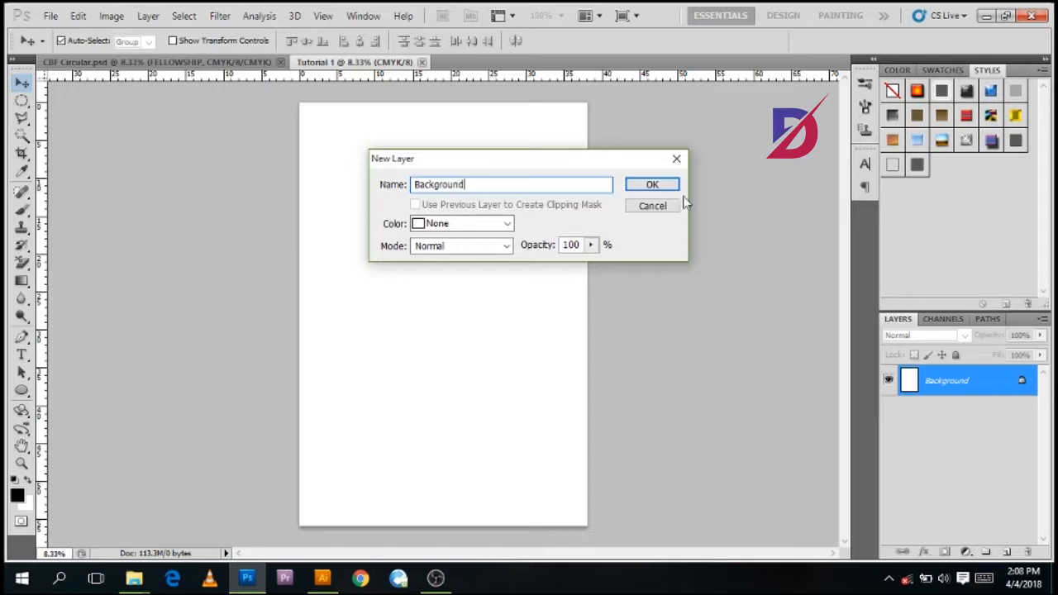
pyautogui.click(653, 185)
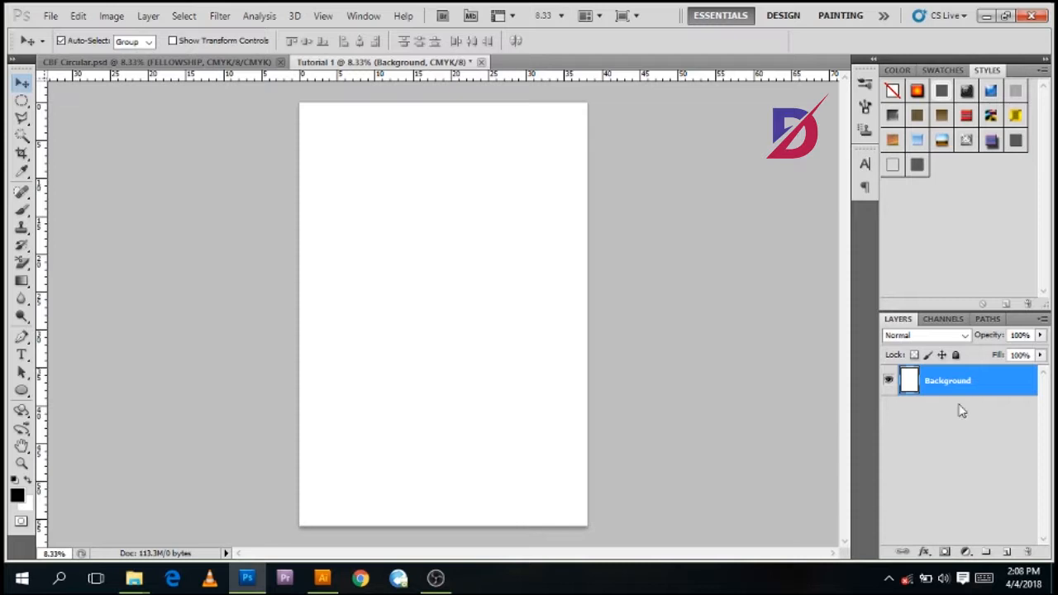
# Fill the Background layer with black as the foreground color.
pyautogui.click(17, 495)
pyautogui.moveTo(540, 338); pyautogui.dragTo(535, 344)
pyautogui.click(860, 141)
pyautogui.hotkey('alt', 'BackSpace')
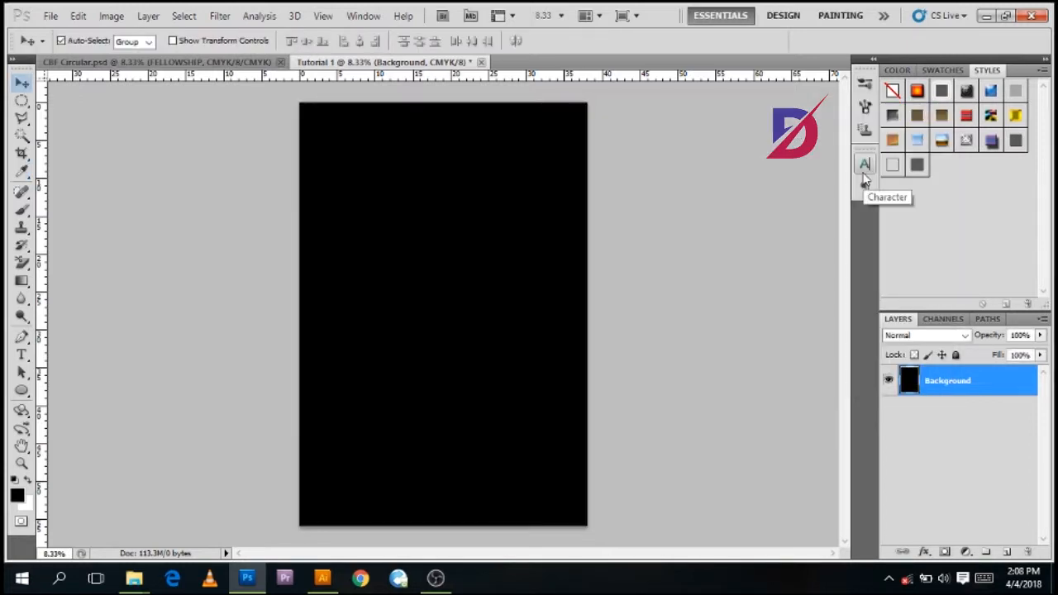
# Check the ring in the CBF Circular design, and draw a circle nearly as wide as the Tutorial 1 canvas with the Ellipse Tool.
pyautogui.click(124, 65)
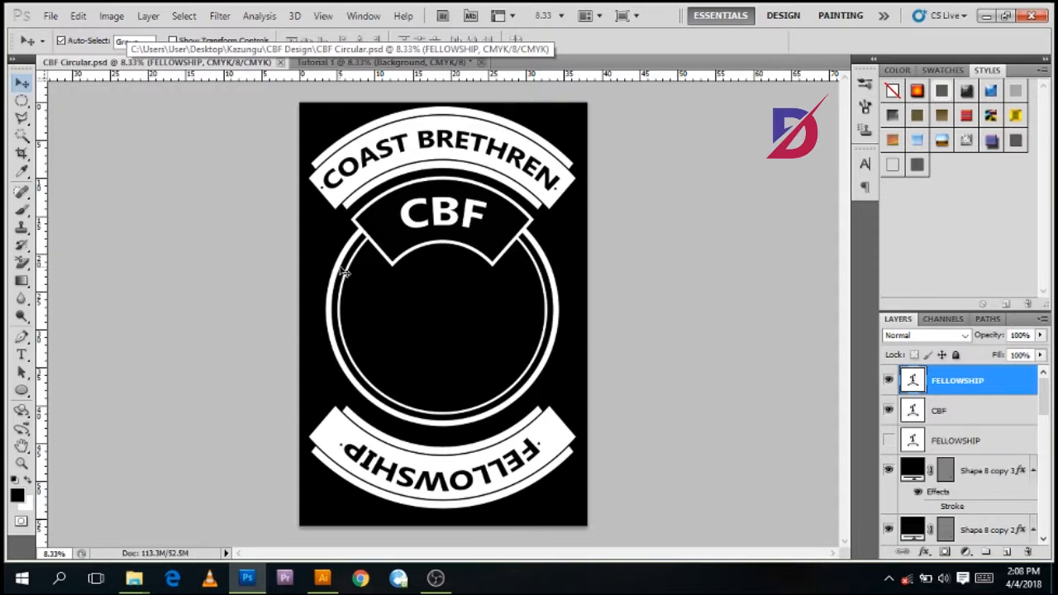
pyautogui.hotkey('ctrl', '+')
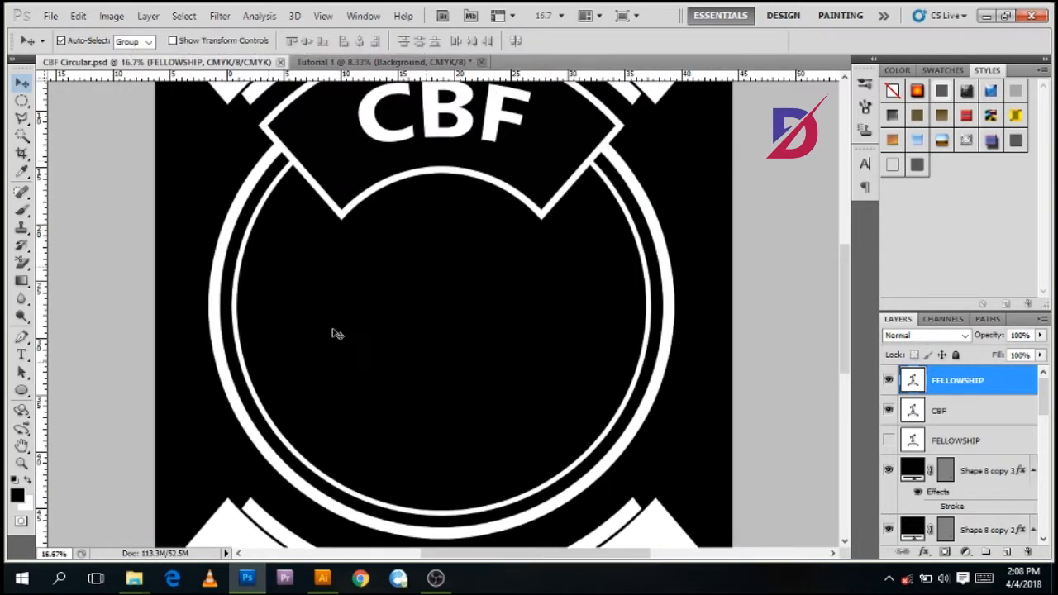
pyautogui.click(331, 63)
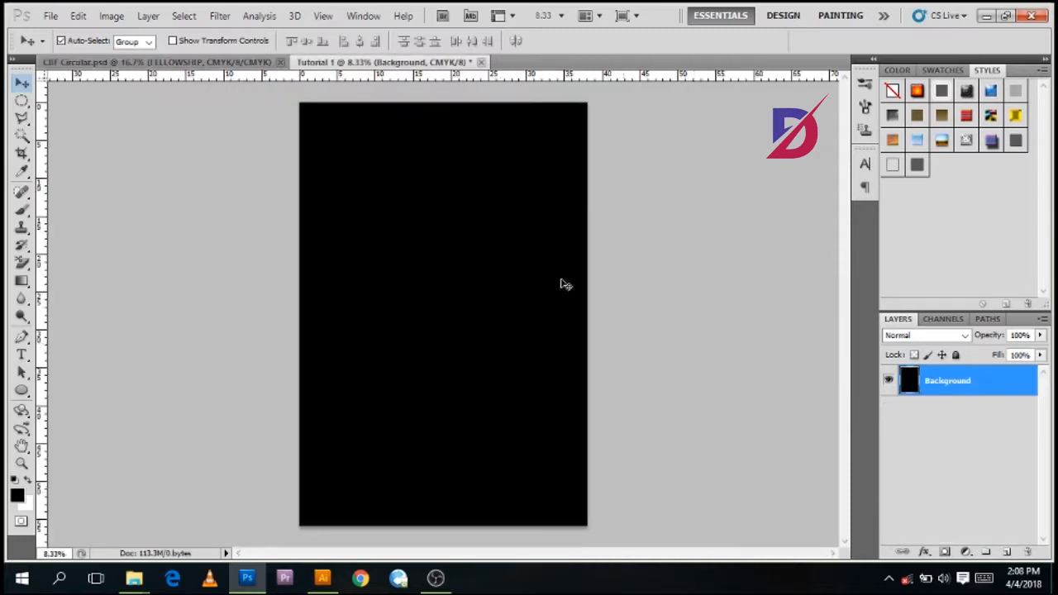
pyautogui.click(22, 389)
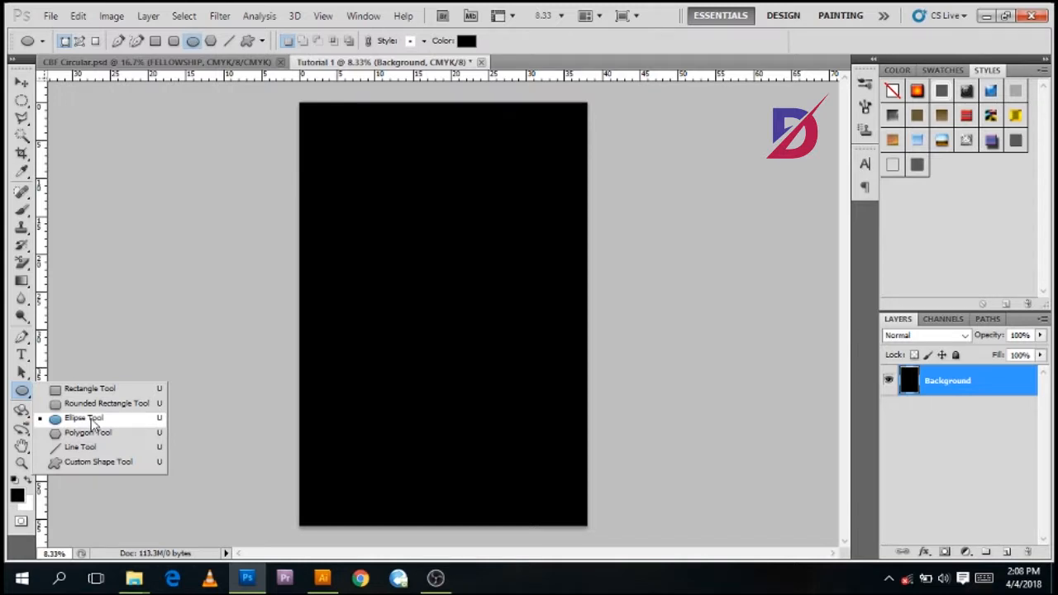
pyautogui.click(76, 419)
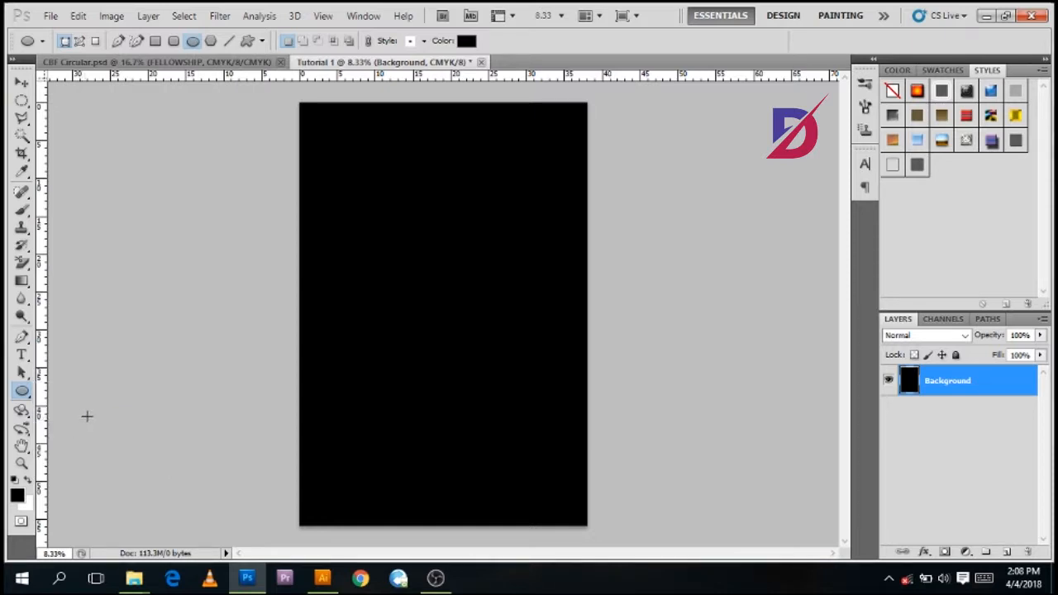
pyautogui.moveTo(316, 199)
pyautogui.mouseDown()
pyautogui.moveTo(451, 280)
pyautogui.moveTo(543, 435)
pyautogui.moveTo(596, 453)
pyautogui.mouseUp()
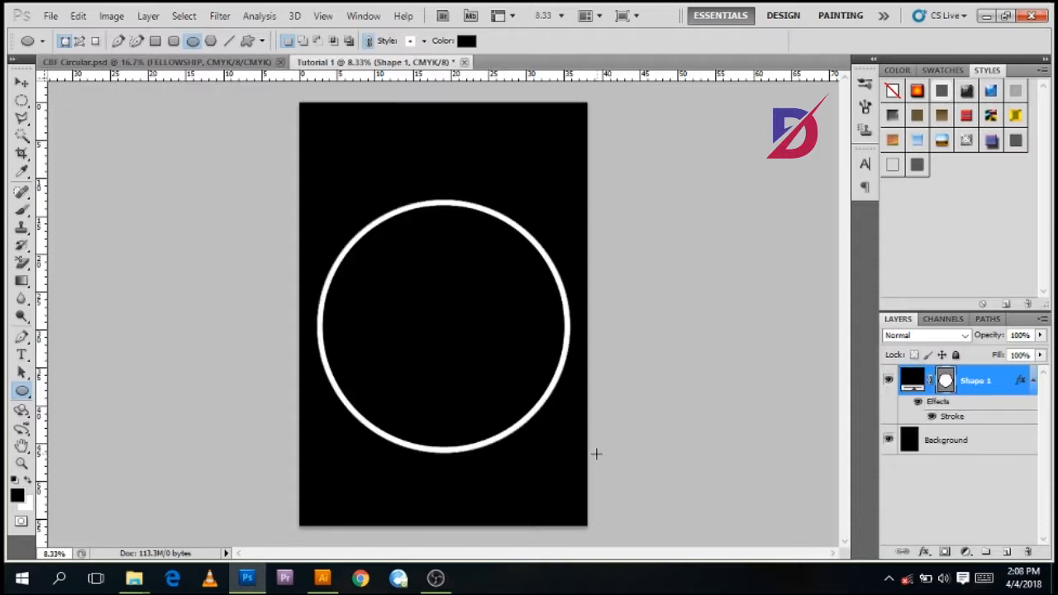
# Toggle the circle's stroke effect off and on, and examine its stroke settings.
pyautogui.click(932, 417)
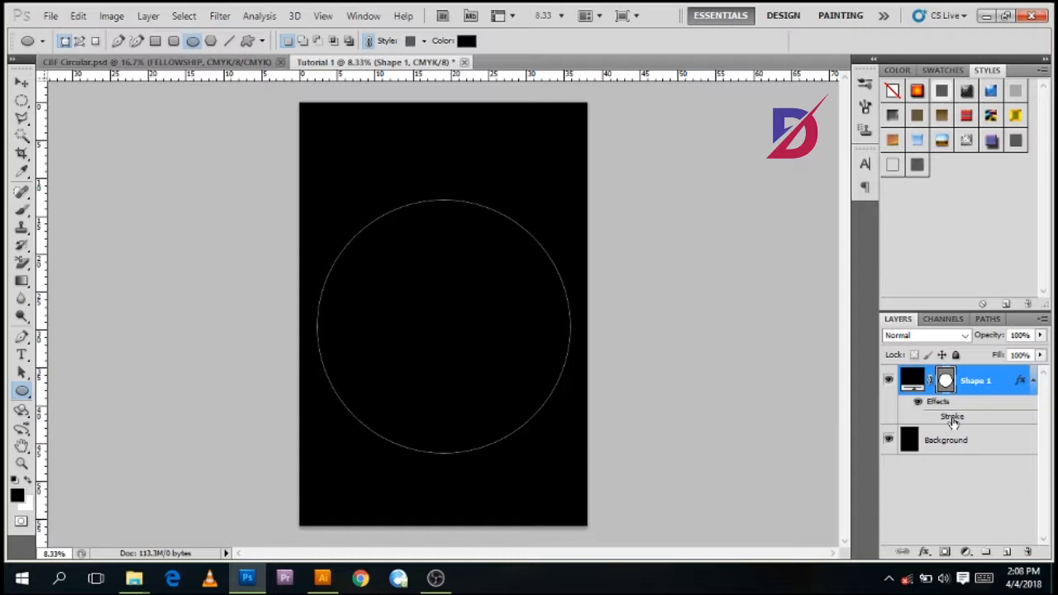
pyautogui.doubleClick(949, 418)
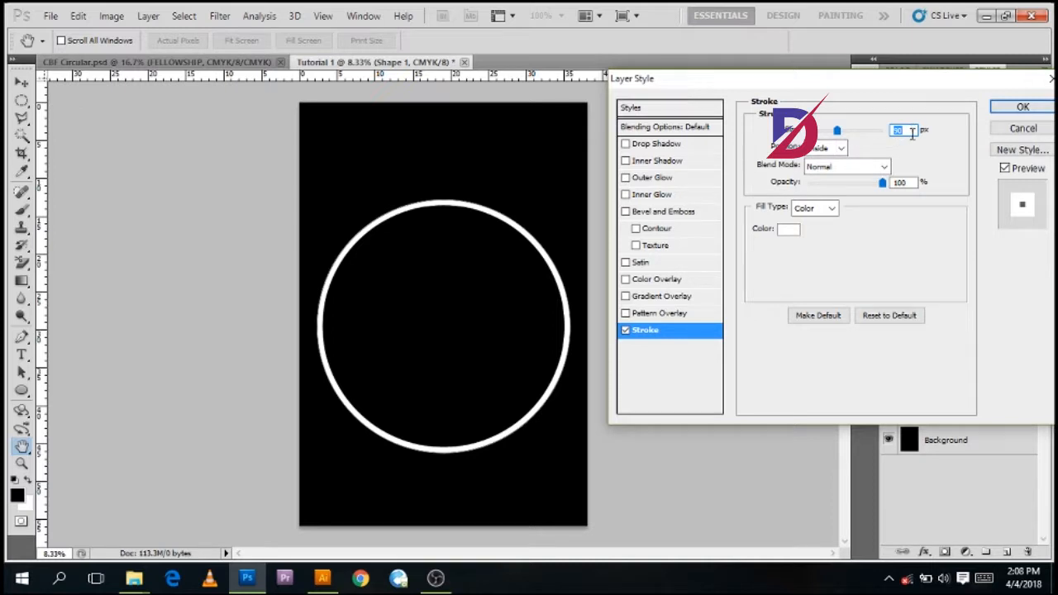
pyautogui.click(1022, 107)
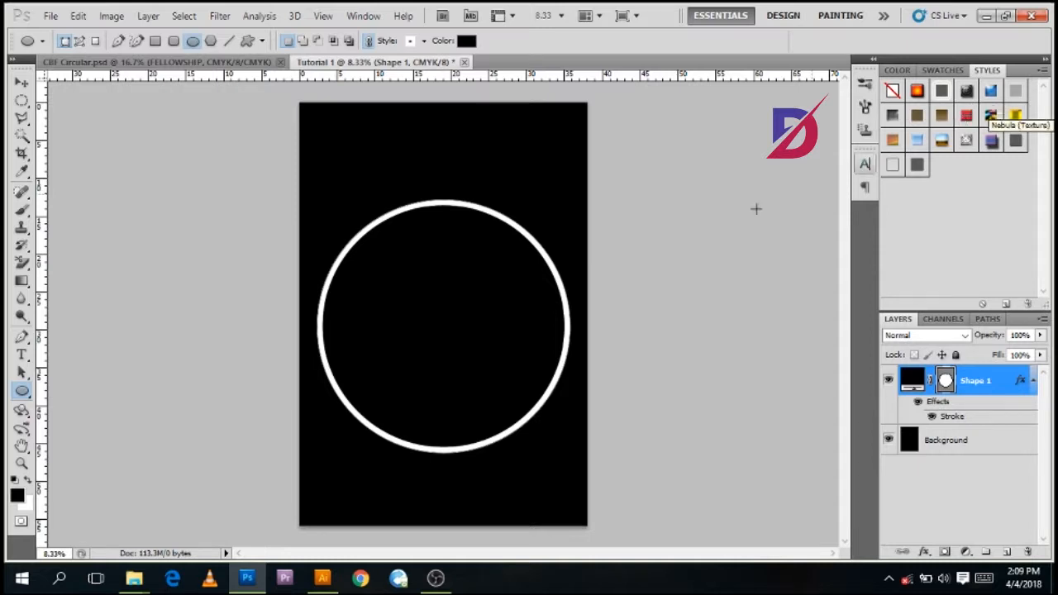
# Move the circle slightly up toward the canvas centre, checking that Smart Guides are enabled.
pyautogui.click(21, 83)
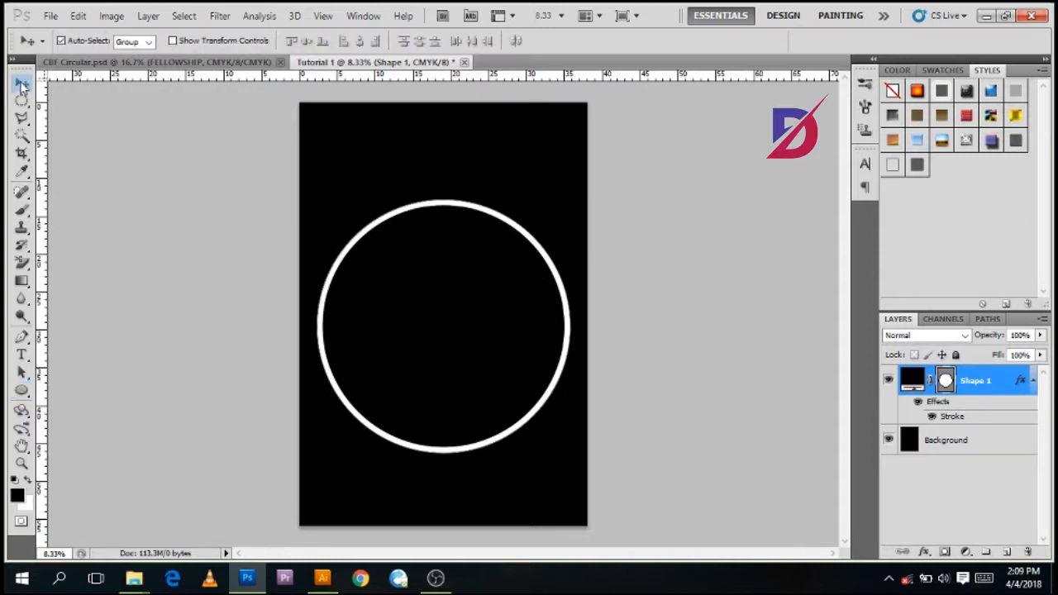
pyautogui.moveTo(406, 222); pyautogui.dragTo(400, 211)
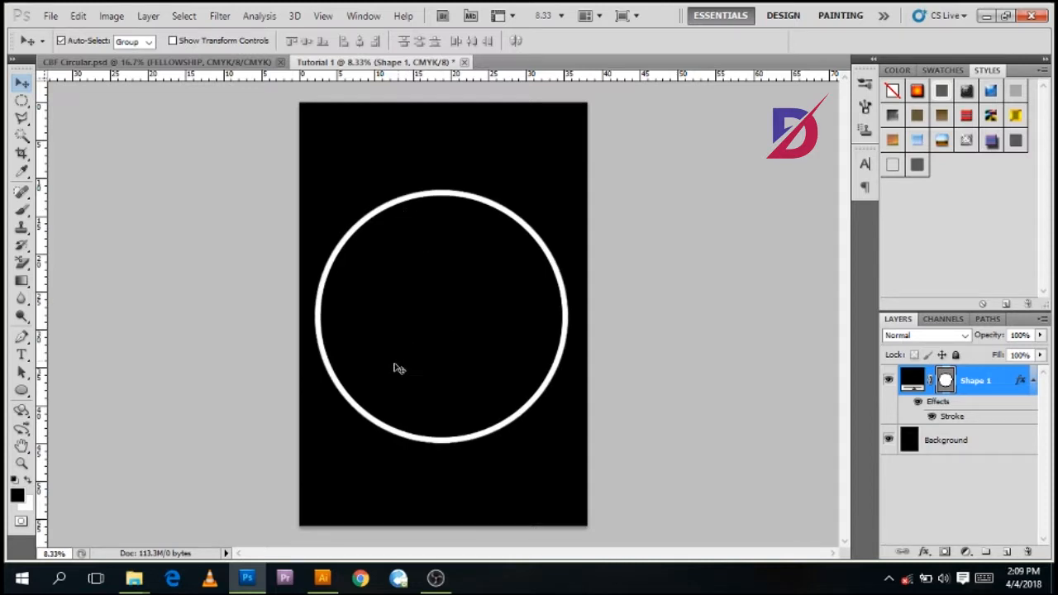
pyautogui.click(323, 16)
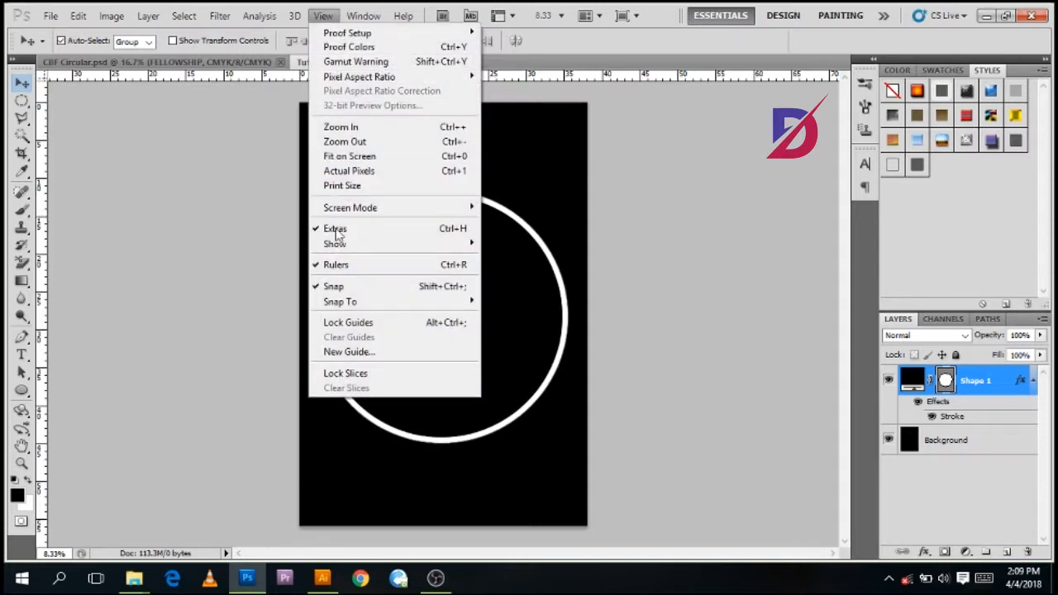
pyautogui.moveTo(343, 244)
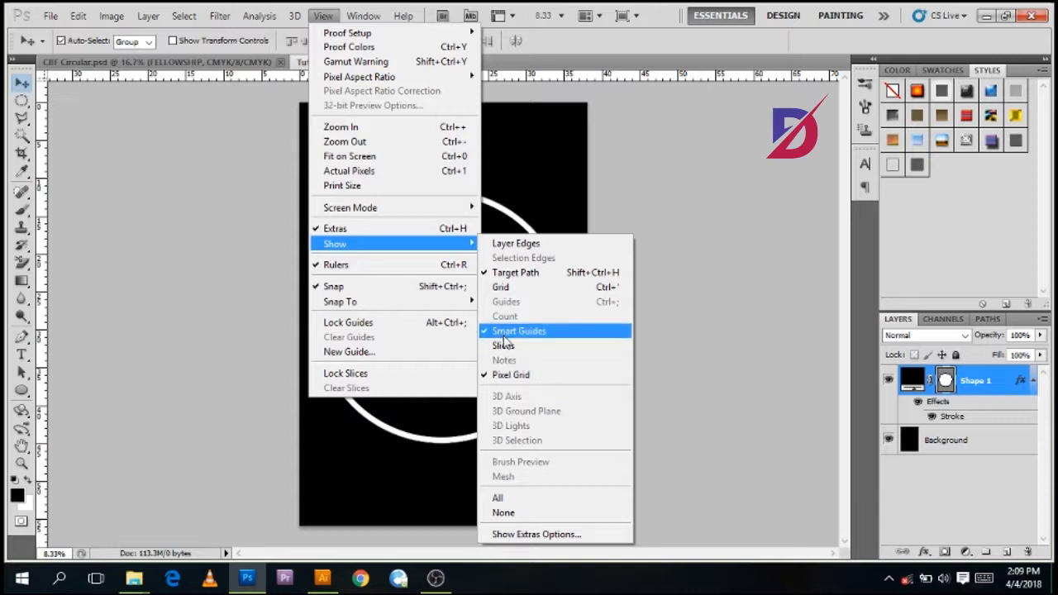
pyautogui.click(598, 201)
pyautogui.moveTo(453, 234); pyautogui.dragTo(445, 228)
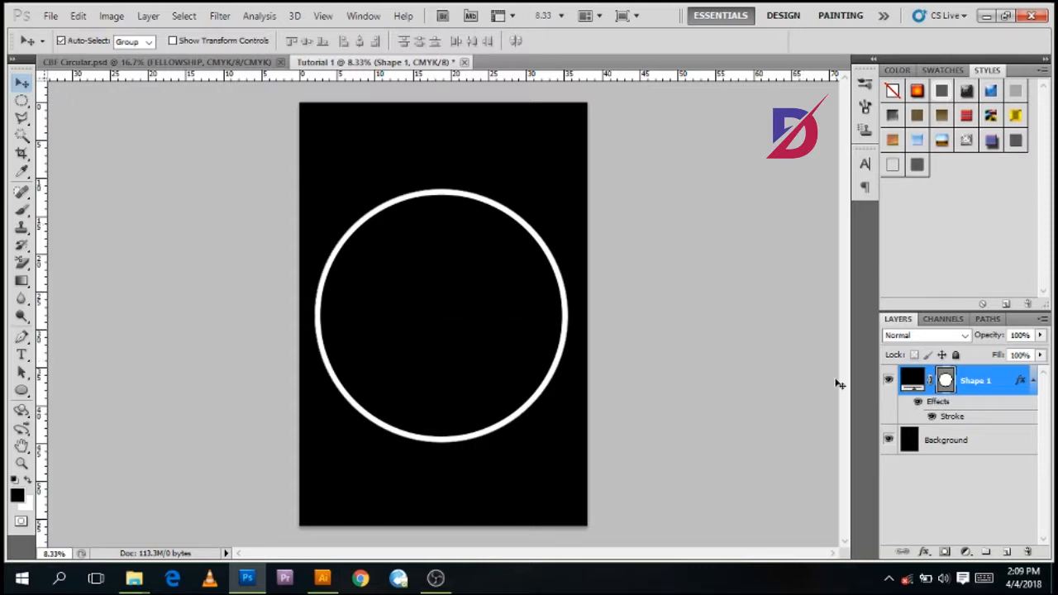
# Duplicate the Shape 1 circle layer and scale the copy proportionally to 90.58% about its centre.
pyautogui.rightClick(978, 387)
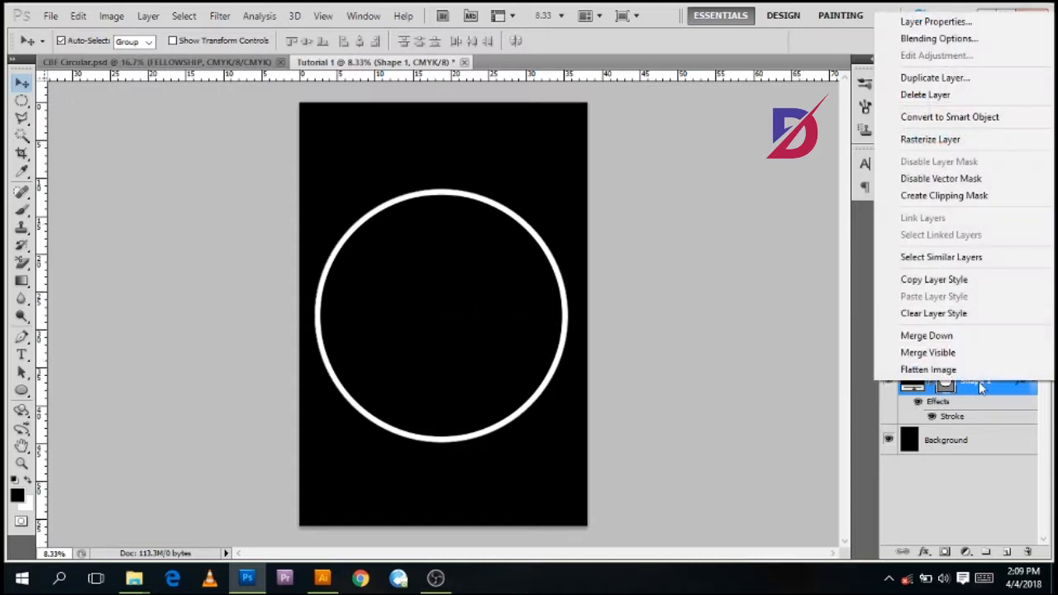
pyautogui.click(919, 78)
pyautogui.click(662, 176)
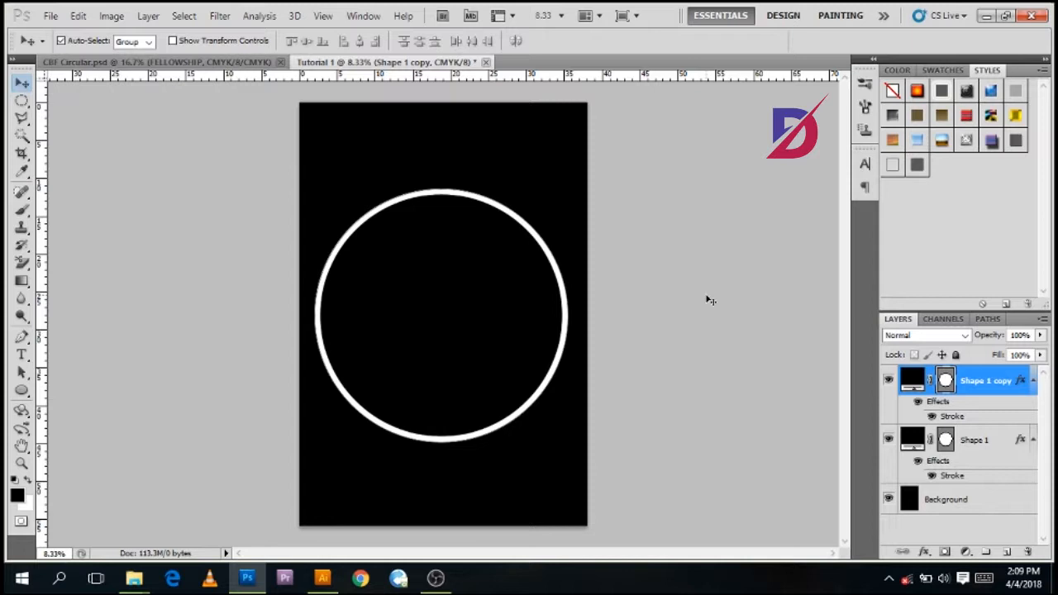
pyautogui.hotkey('ctrl', 't')
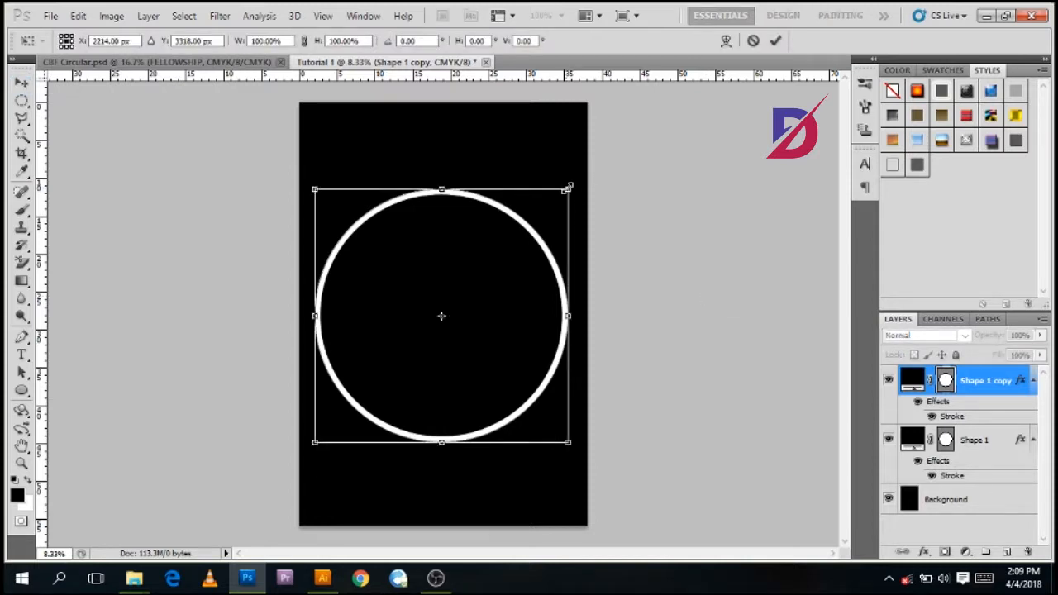
pyautogui.moveTo(568, 189); pyautogui.dragTo(560, 205)
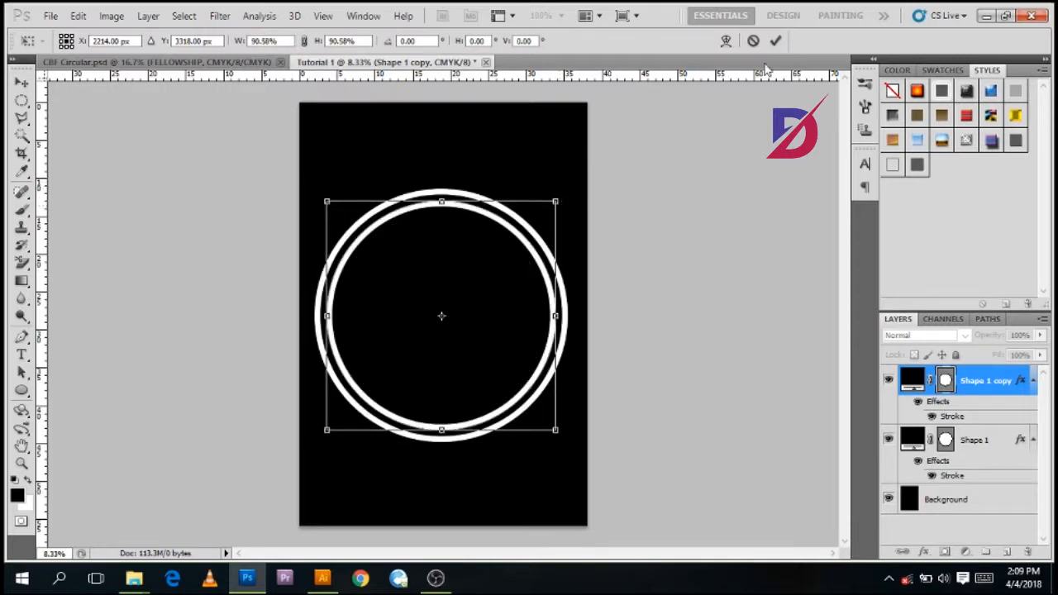
pyautogui.click(775, 41)
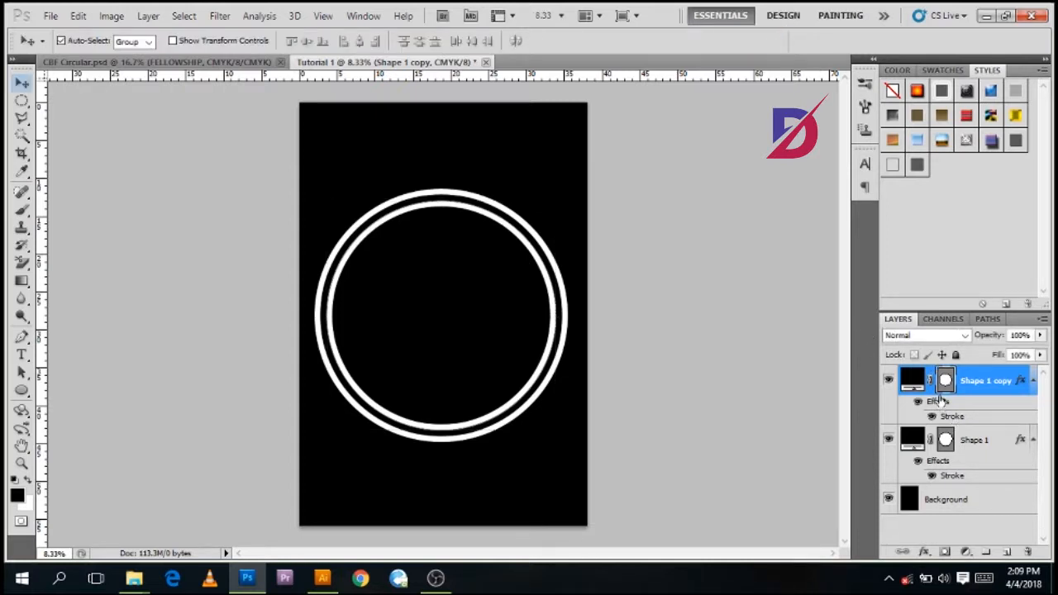
# Set the stroke size of the Shape 1 copy ring to 50 px.
pyautogui.doubleClick(949, 416)
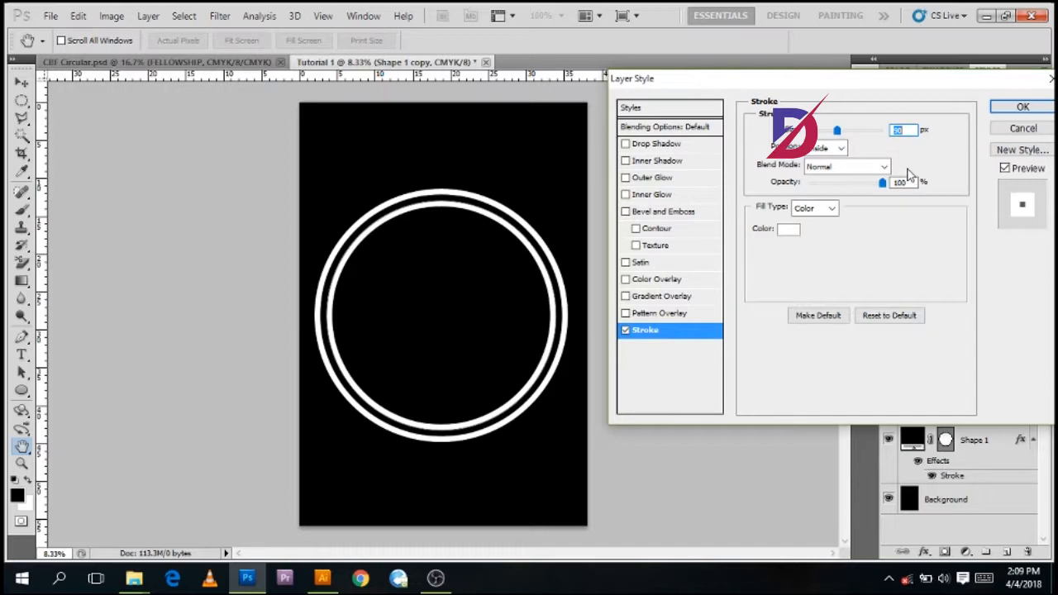
pyautogui.write('50')
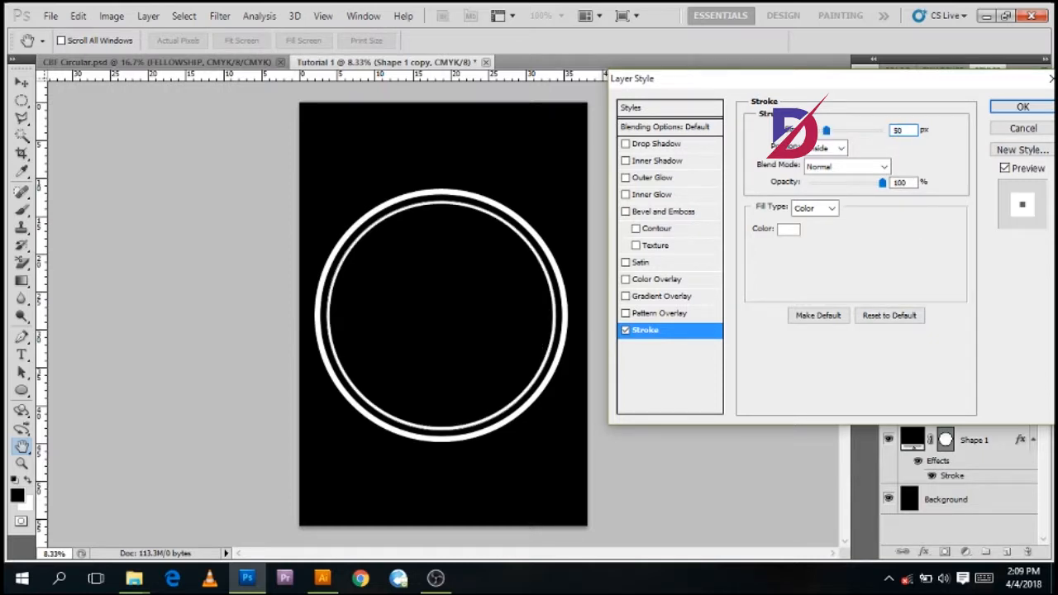
pyautogui.click(1022, 107)
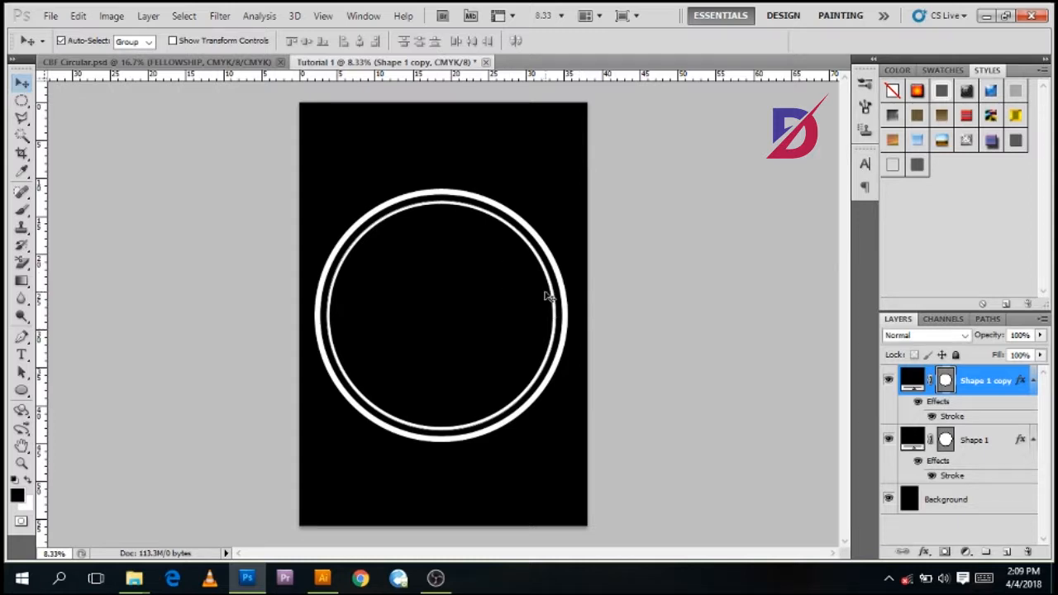
# Scale the inner ring of Shape 1 copy up proportionally to 102.68% about its centre.
pyautogui.hotkey('ctrl', 't')
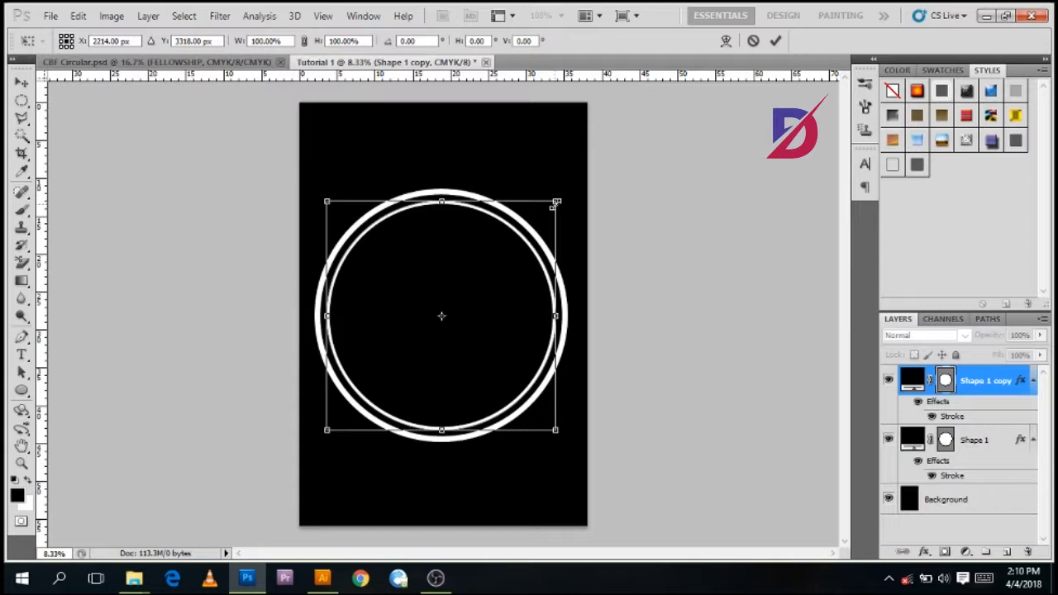
pyautogui.moveTo(553, 206); pyautogui.dragTo(553, 201)
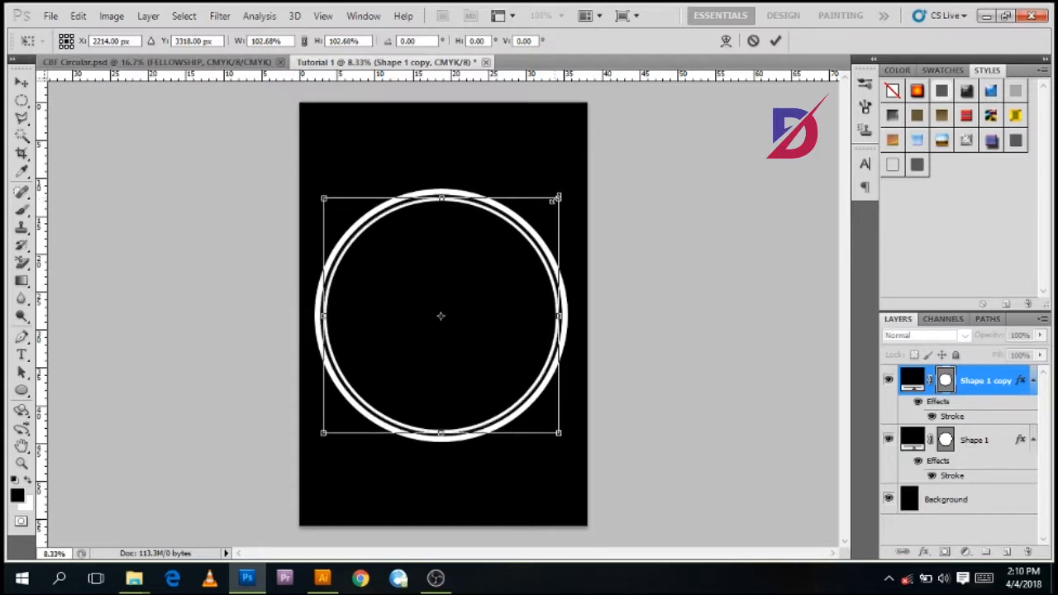
pyautogui.click(775, 40)
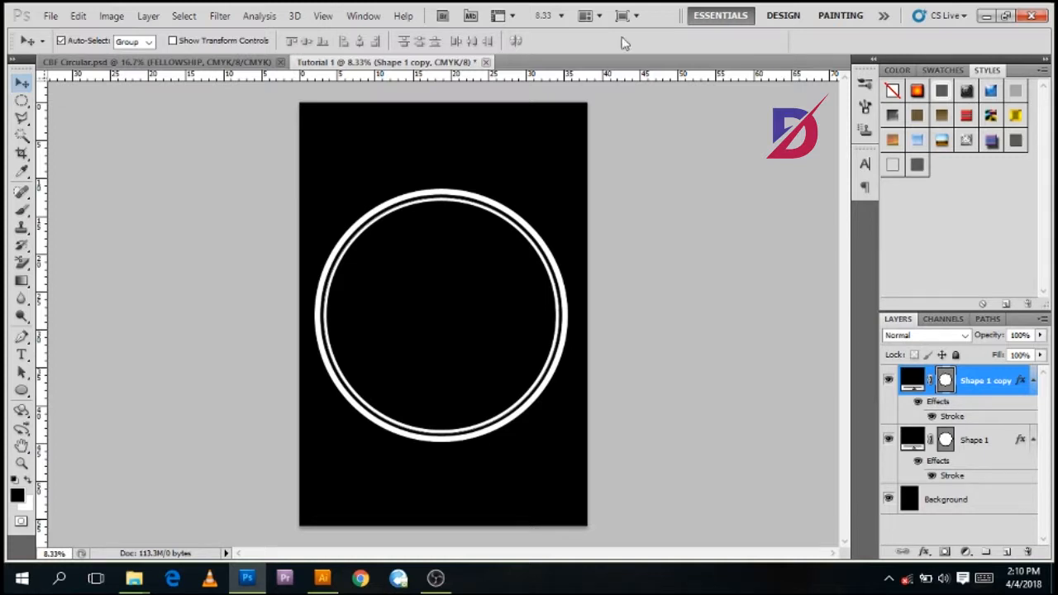
# Check the whole CBF Circular design, and draw a wide rectangle above the rings in Tutorial 1 with its stroke effect hidden.
pyautogui.click(96, 66)
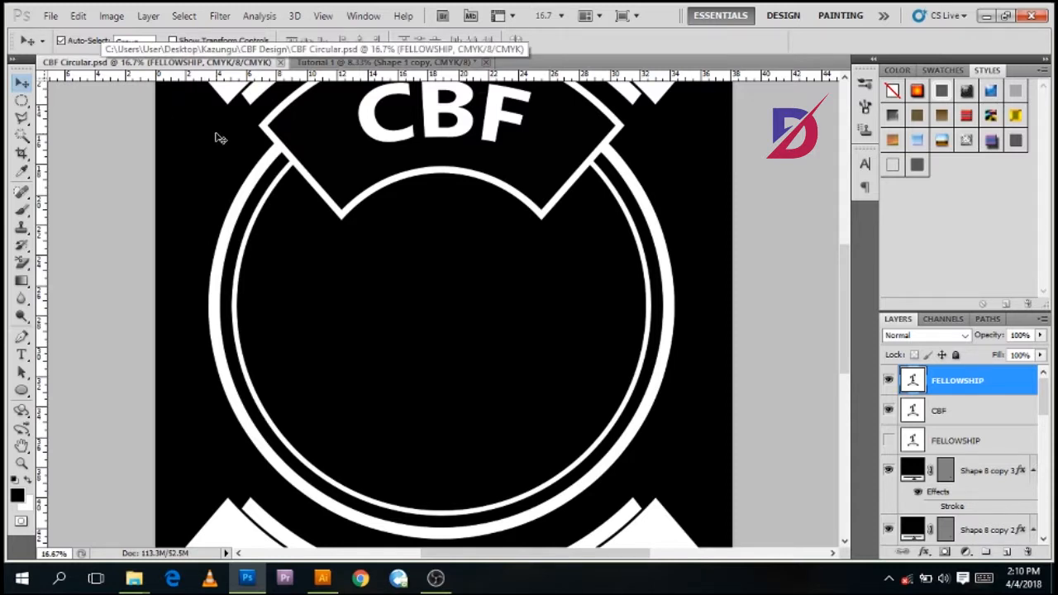
pyautogui.hotkey('ctrl', '-')
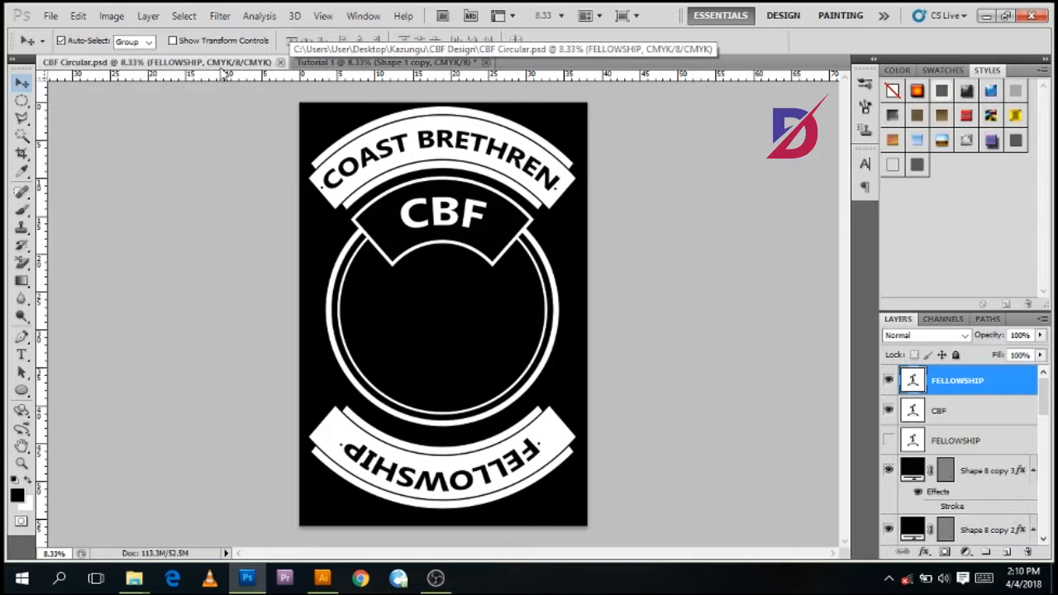
pyautogui.click(302, 63)
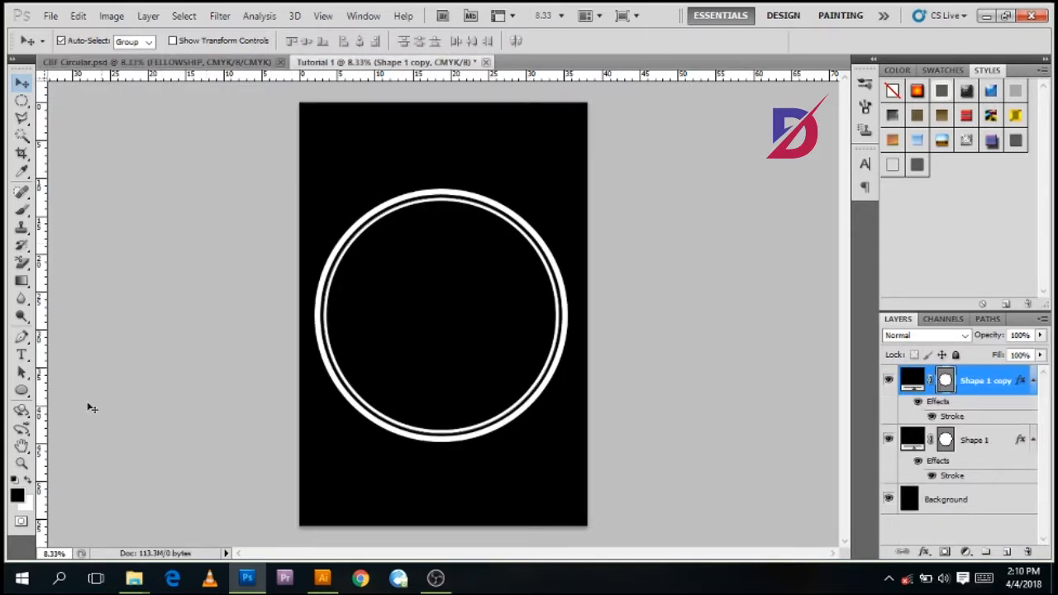
pyautogui.click(21, 392)
pyautogui.rightClick(22, 395)
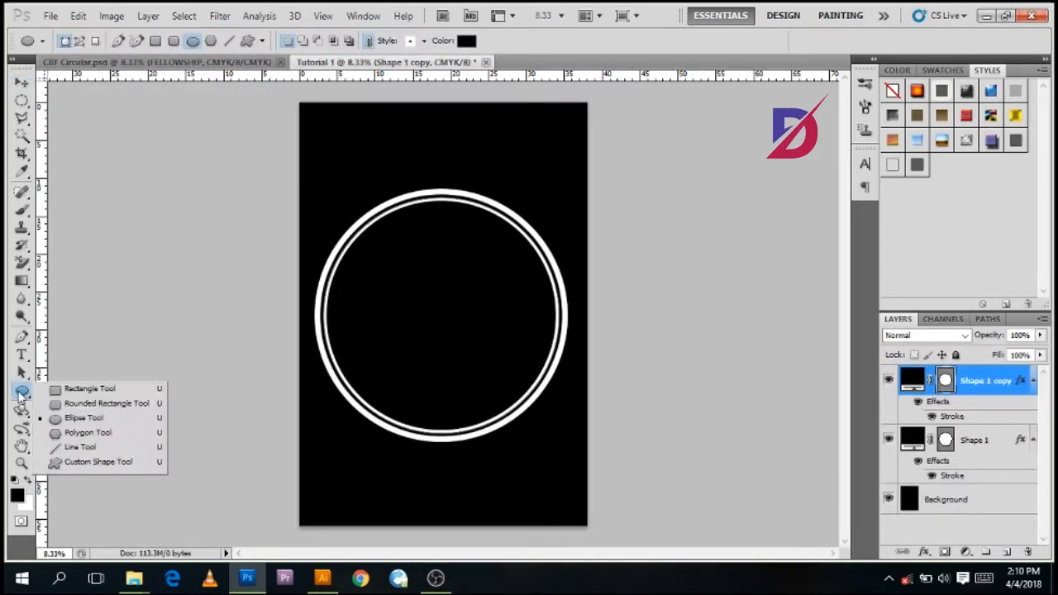
pyautogui.click(84, 399)
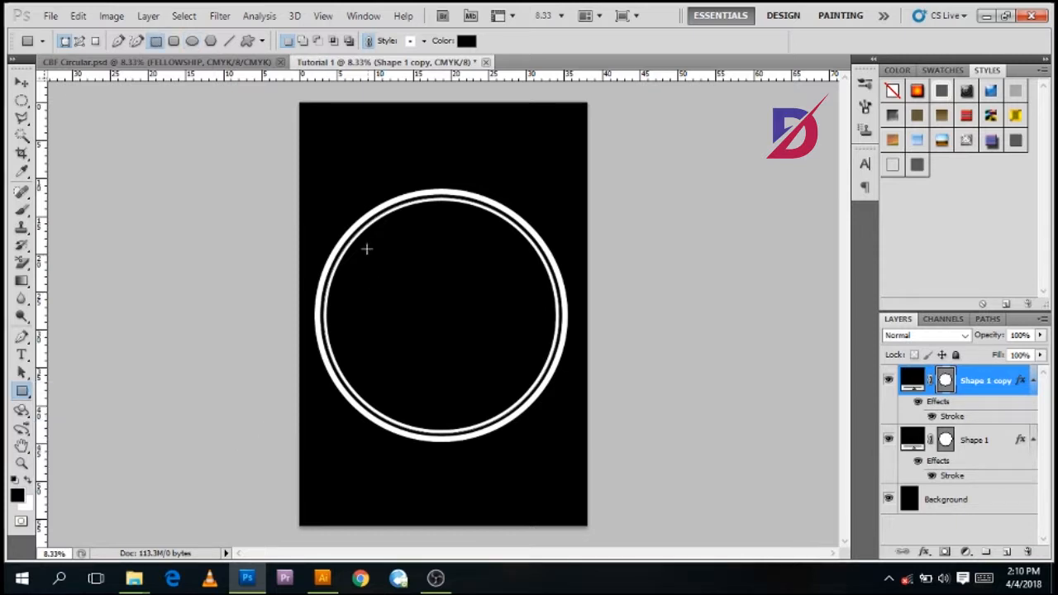
pyautogui.moveTo(345, 150)
pyautogui.mouseDown()
pyautogui.moveTo(320, 124)
pyautogui.moveTo(566, 183)
pyautogui.mouseUp()
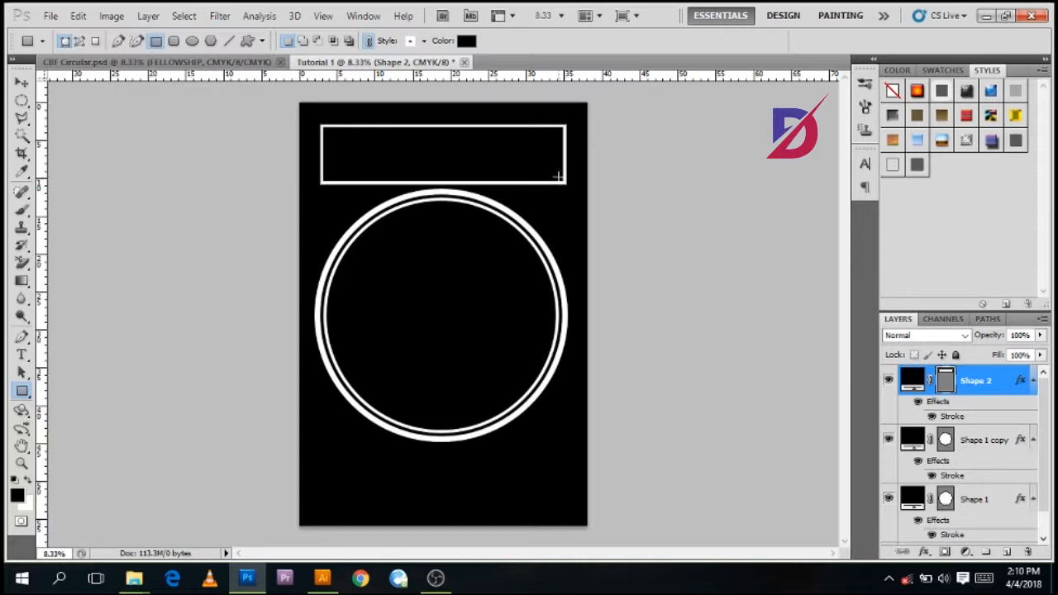
pyautogui.click(932, 416)
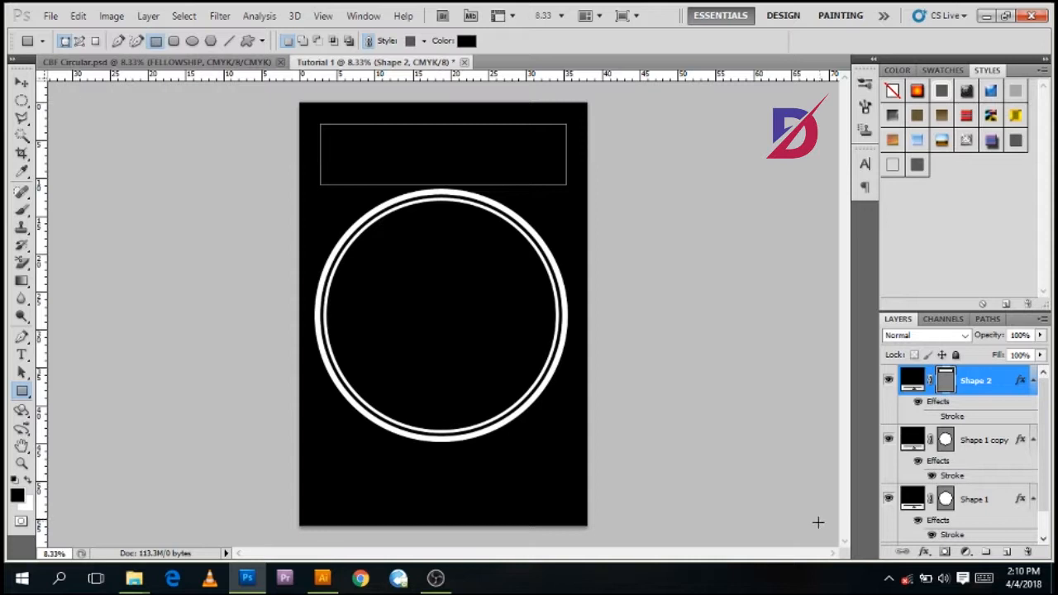
# Compare with the banner in CBF Circular, and change the Tutorial 1 rectangle's fill to white (ffffff).
pyautogui.click(124, 63)
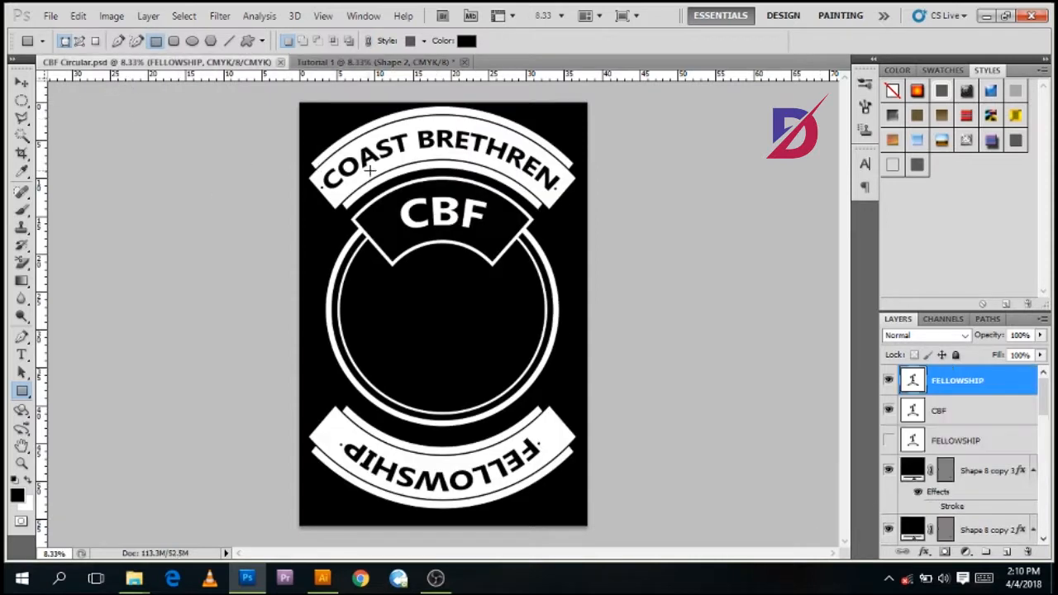
pyautogui.click(331, 63)
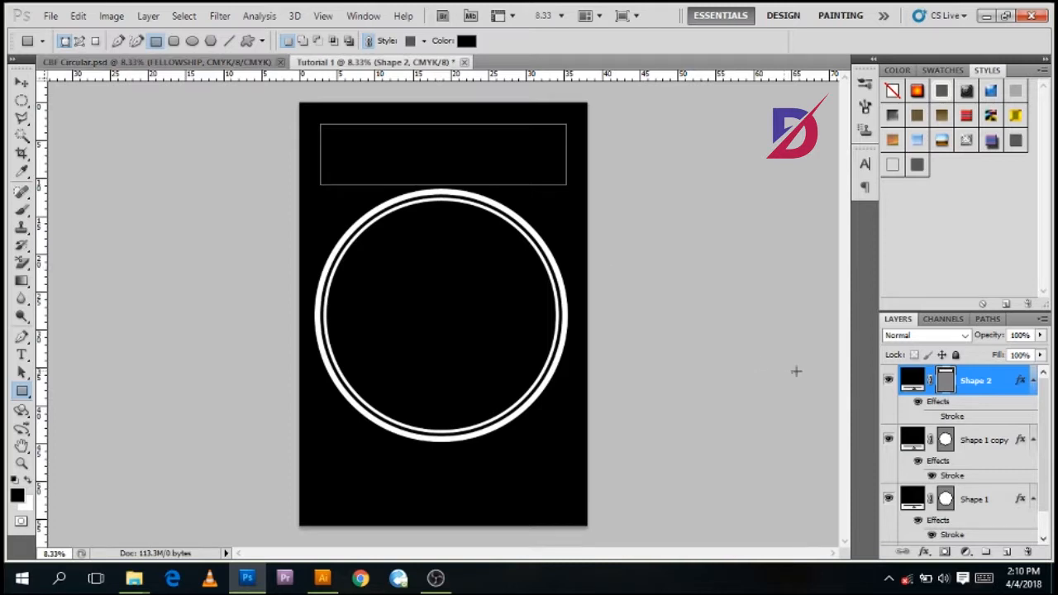
pyautogui.click(17, 495)
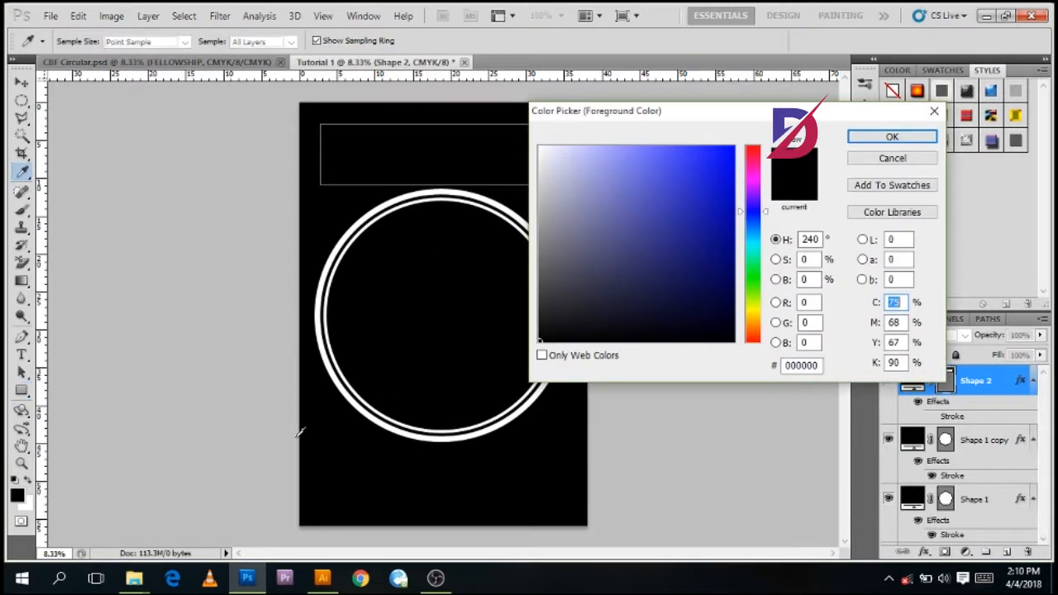
pyautogui.moveTo(544, 339)
pyautogui.mouseDown()
pyautogui.moveTo(555, 203)
pyautogui.moveTo(539, 147)
pyautogui.mouseUp()
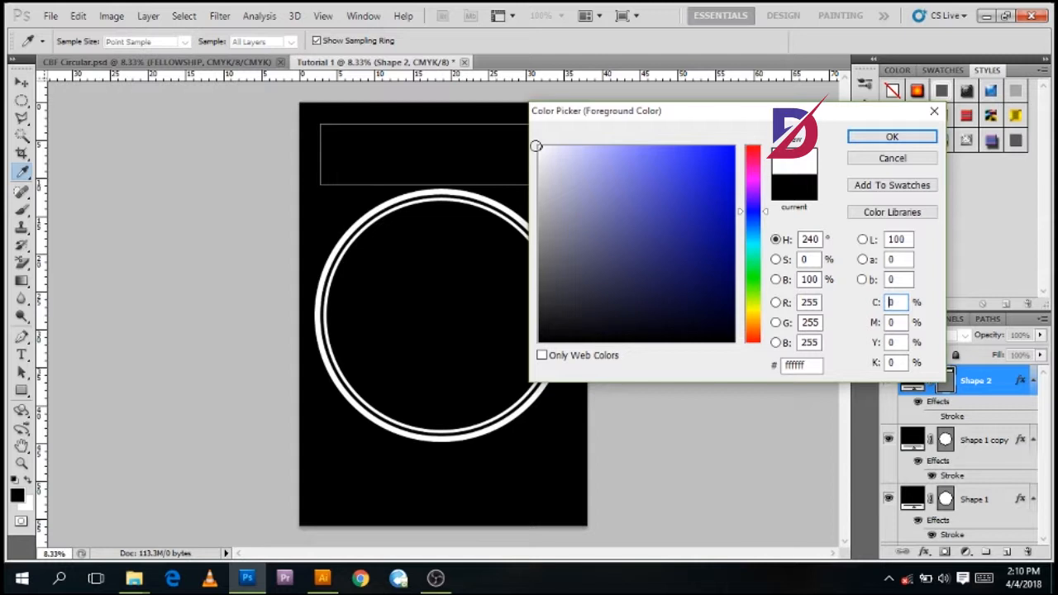
pyautogui.click(892, 137)
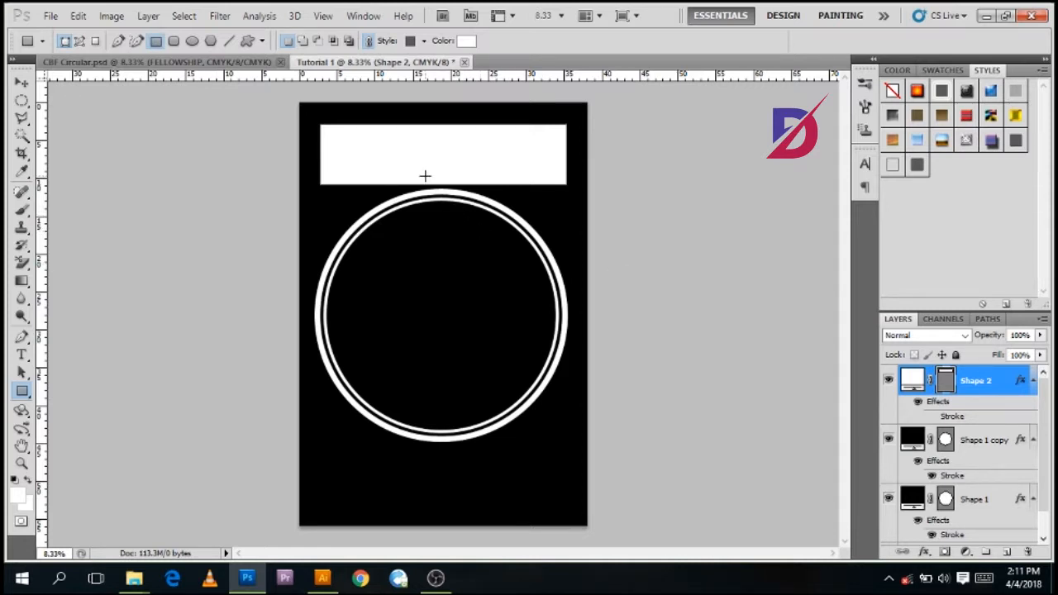
# Duplicate the white Shape 2 rectangle and reduce the copy's height to 74.36% about its centre.
pyautogui.rightClick(977, 392)
pyautogui.click(931, 86)
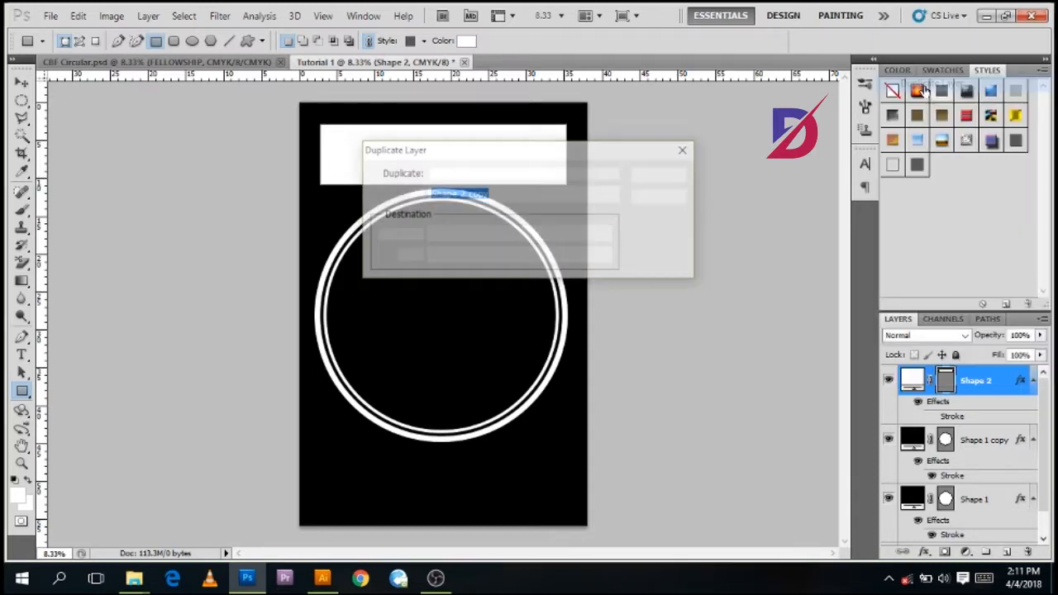
pyautogui.click(661, 176)
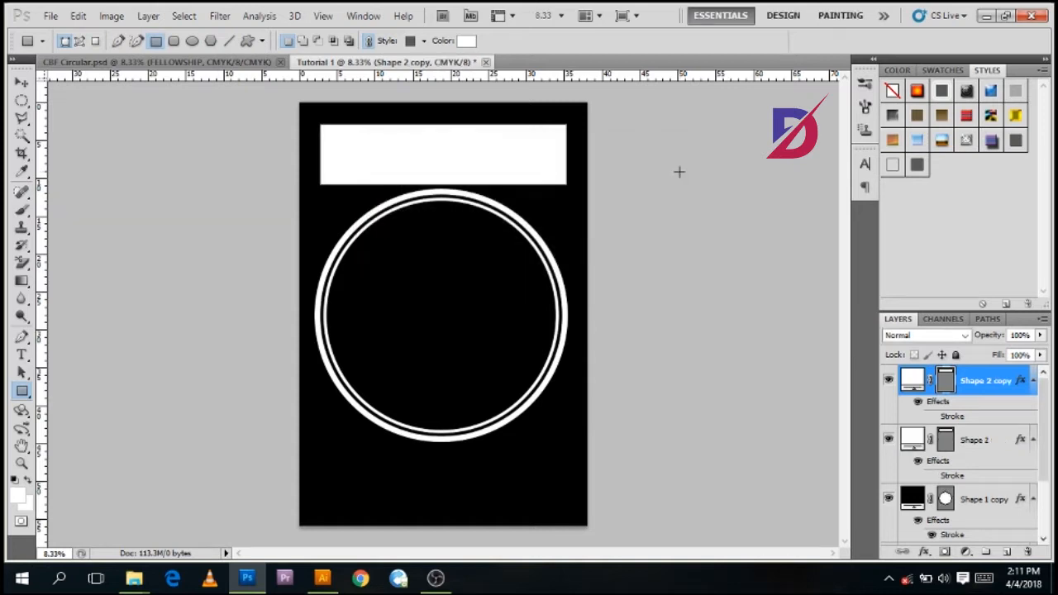
pyautogui.hotkey('ctrl', 't')
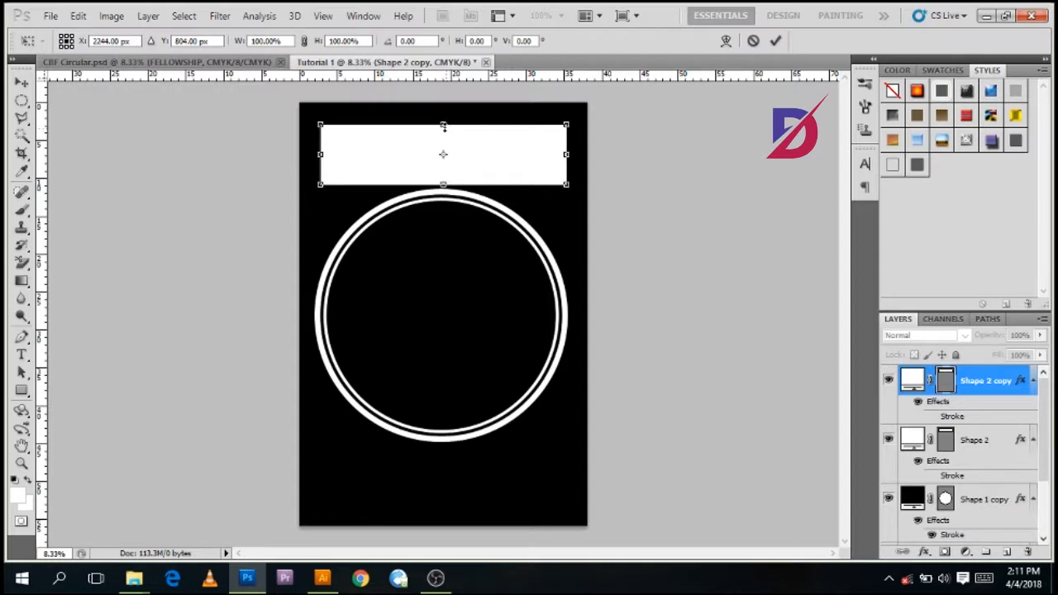
pyautogui.moveTo(445, 129); pyautogui.dragTo(444, 135)
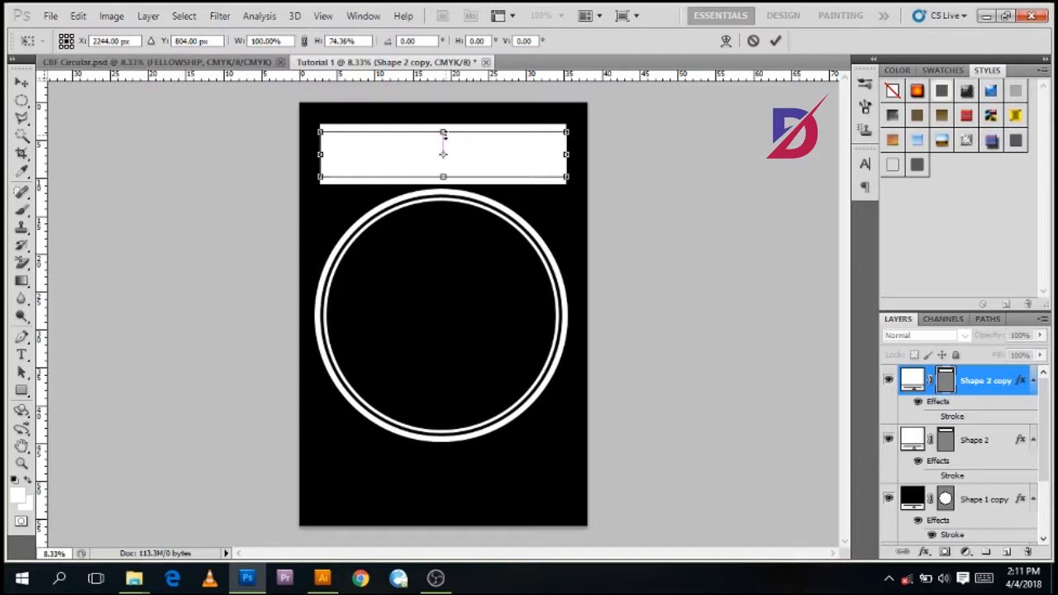
pyautogui.click(777, 41)
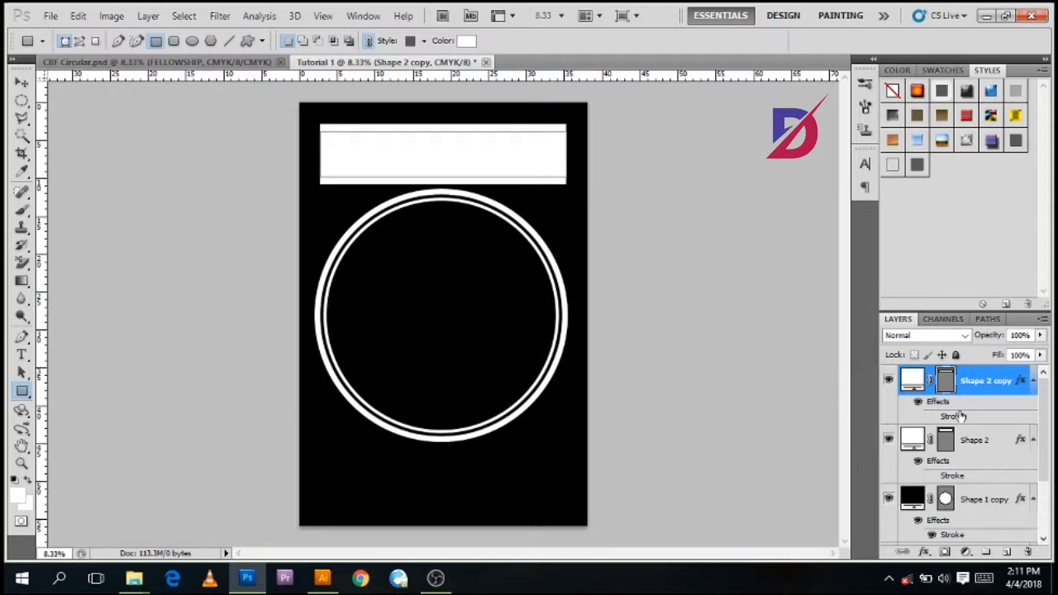
# Enable a stroke on the Shape 2 copy rectangle, positioned inside and coloured black (000000).
pyautogui.click(924, 551)
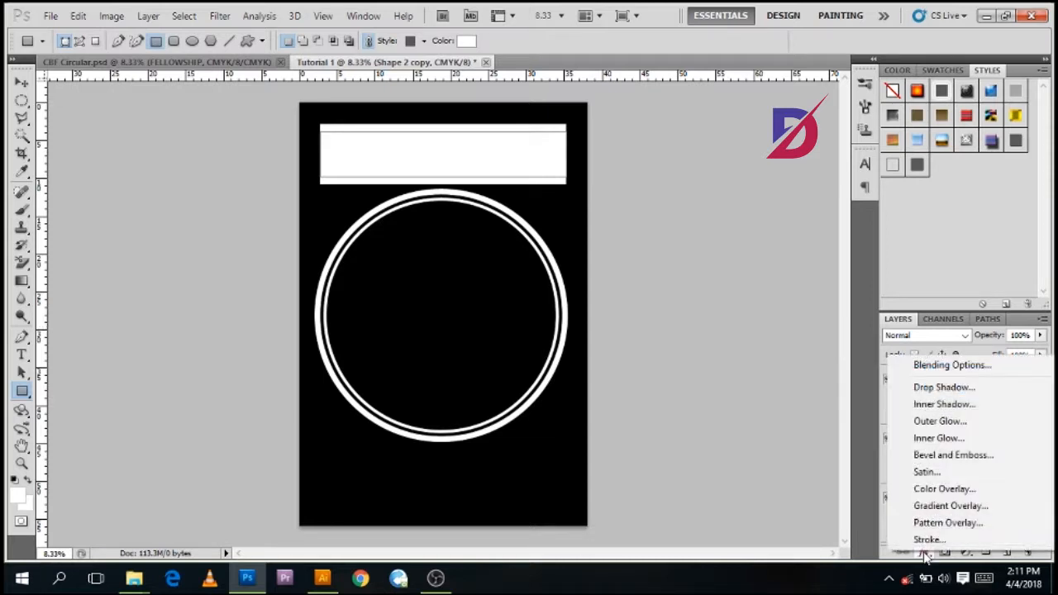
pyautogui.click(944, 370)
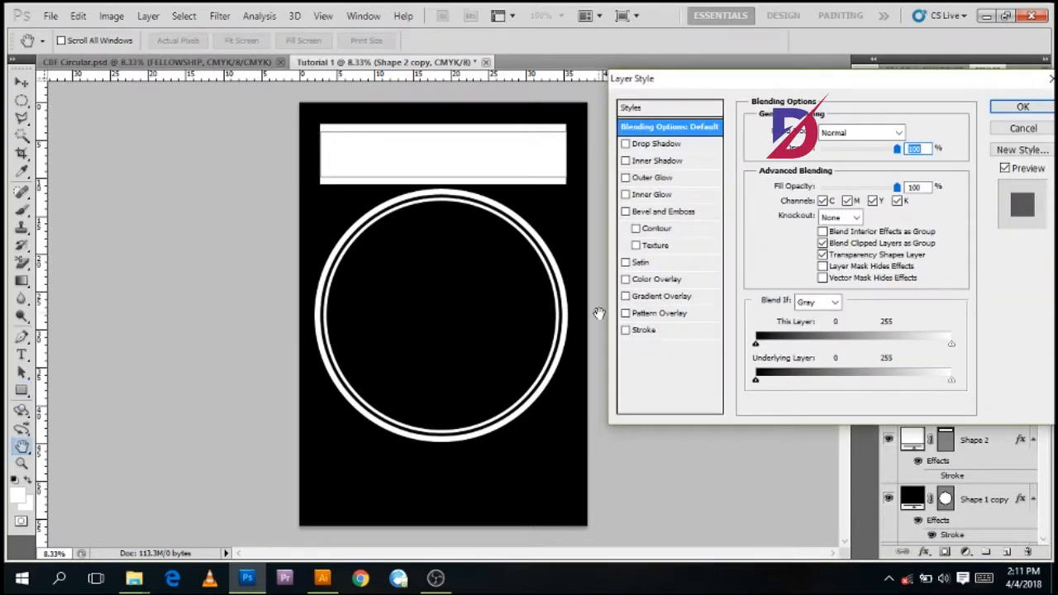
pyautogui.click(643, 330)
pyautogui.click(831, 149)
pyautogui.click(830, 166)
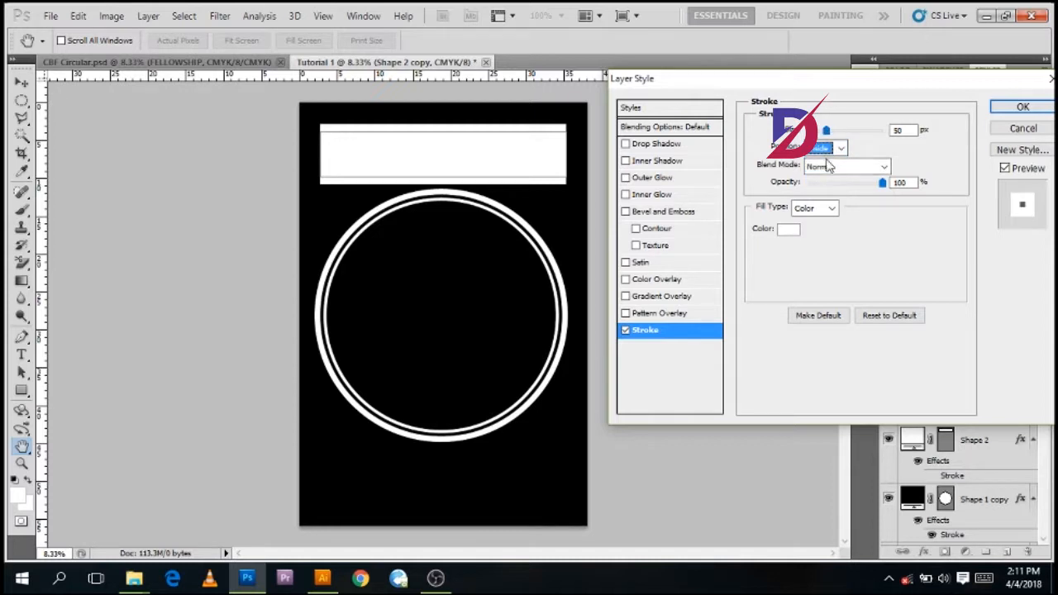
pyautogui.click(789, 229)
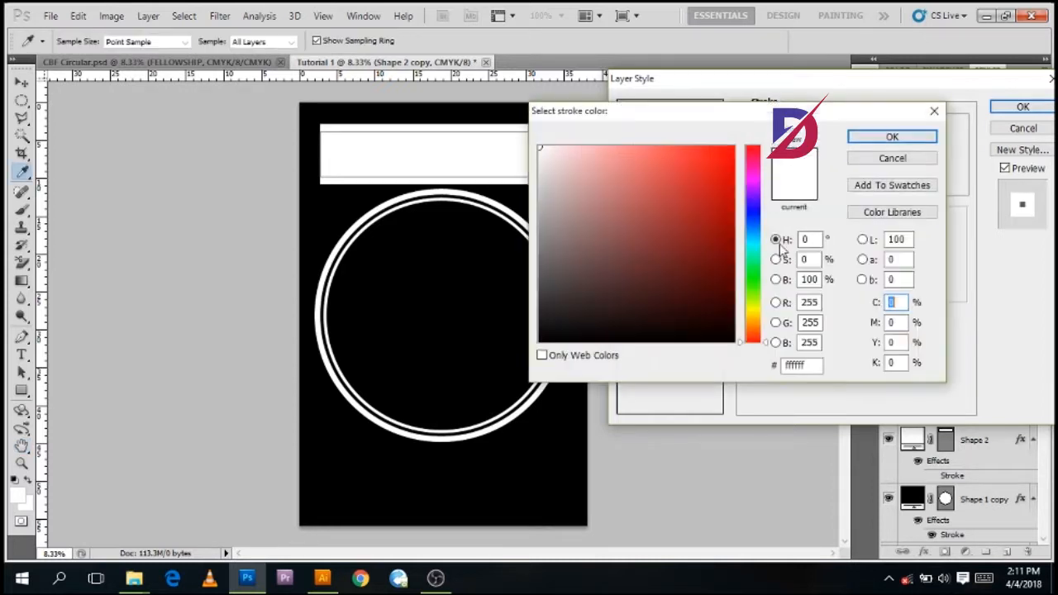
pyautogui.click(539, 340)
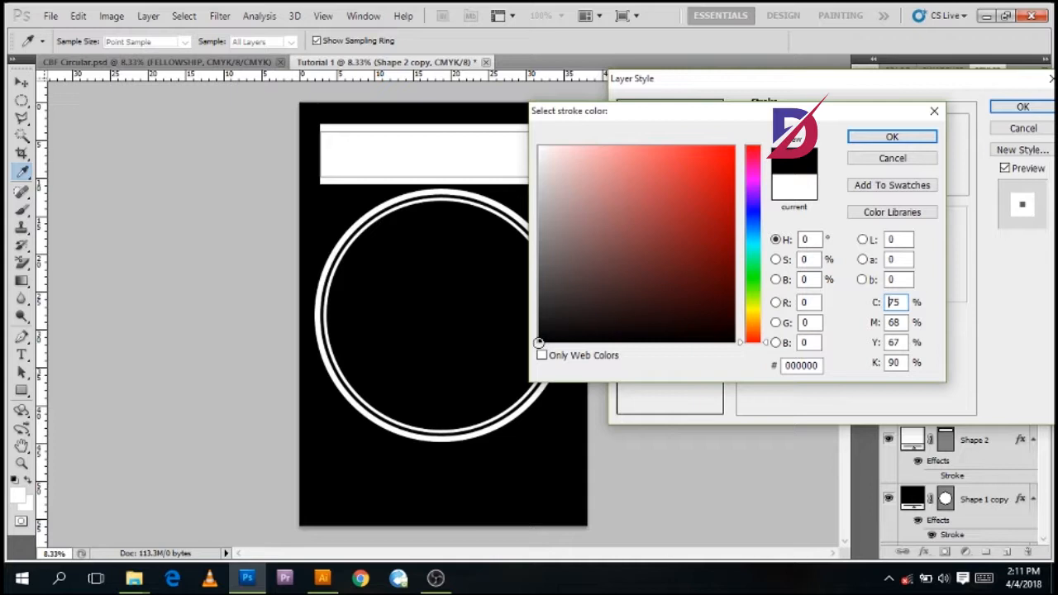
pyautogui.click(892, 137)
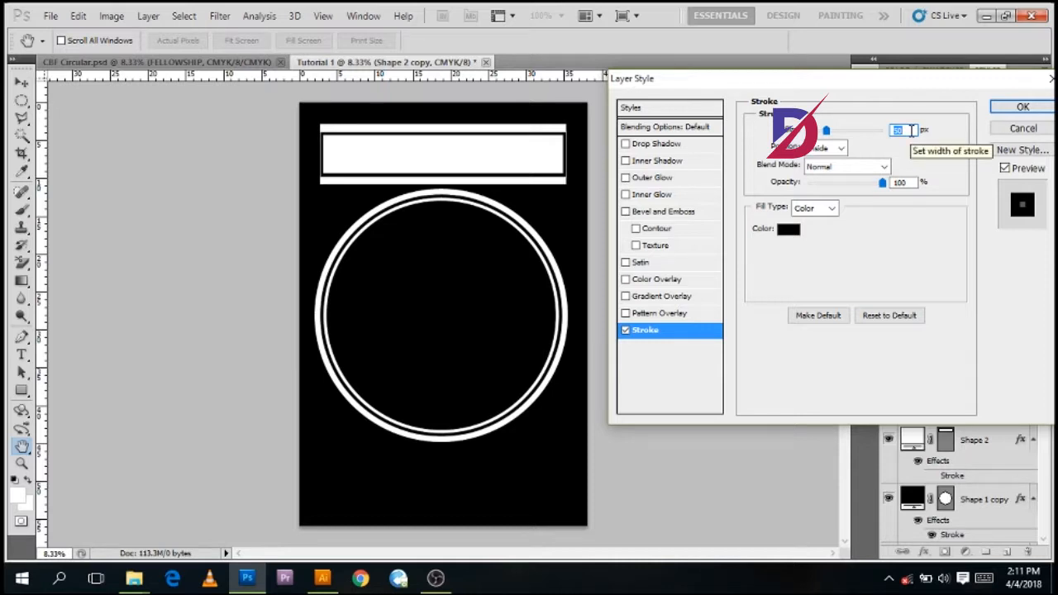
# Try a 60 px stroke on the Shape 2 copy rectangle, and settle on a stroke size of 48 px.
pyautogui.write('60')
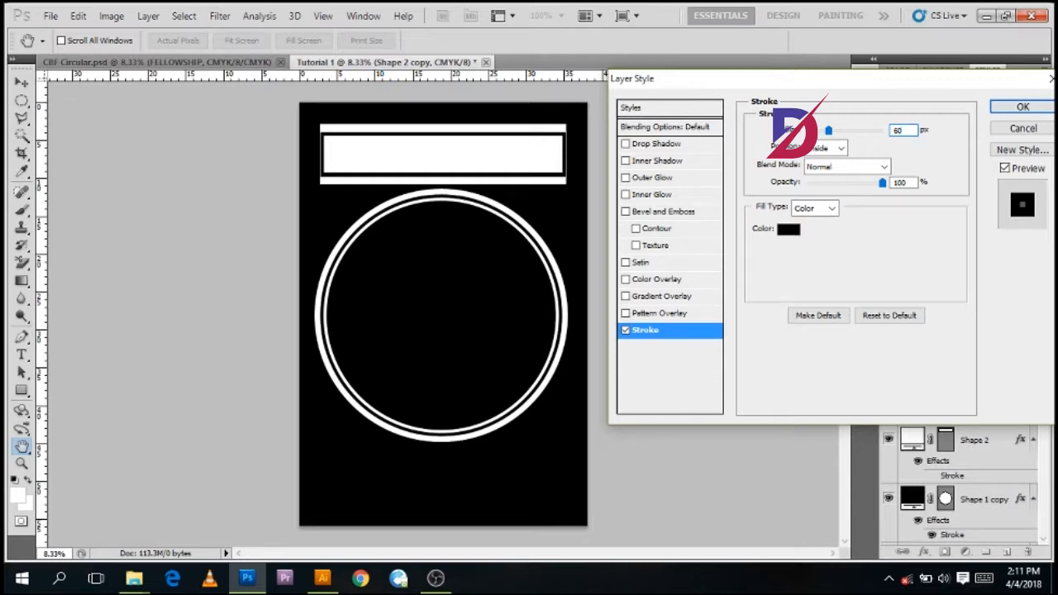
pyautogui.press('BackSpace')
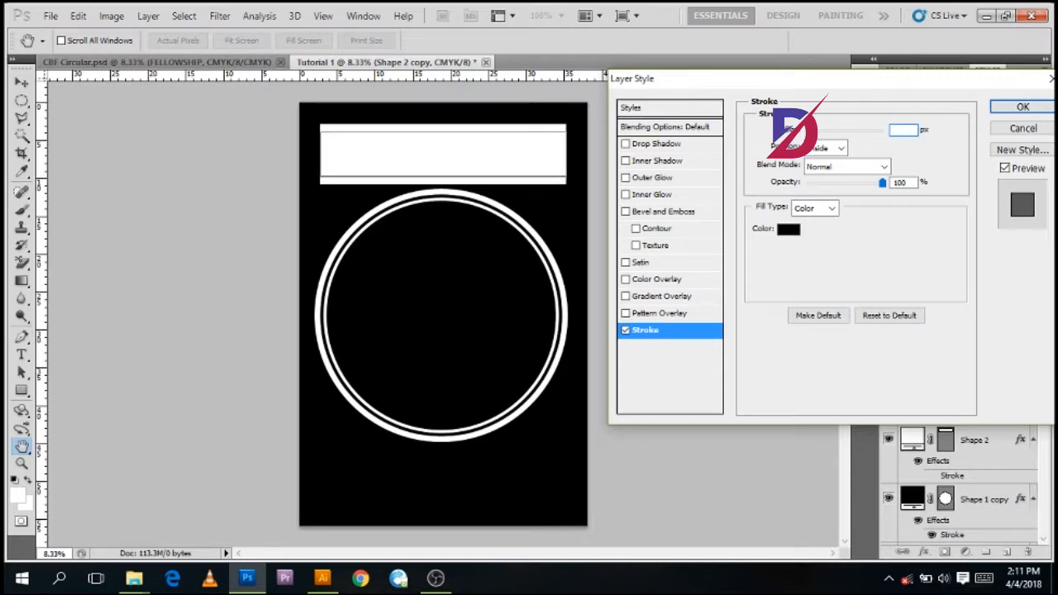
pyautogui.write('45')
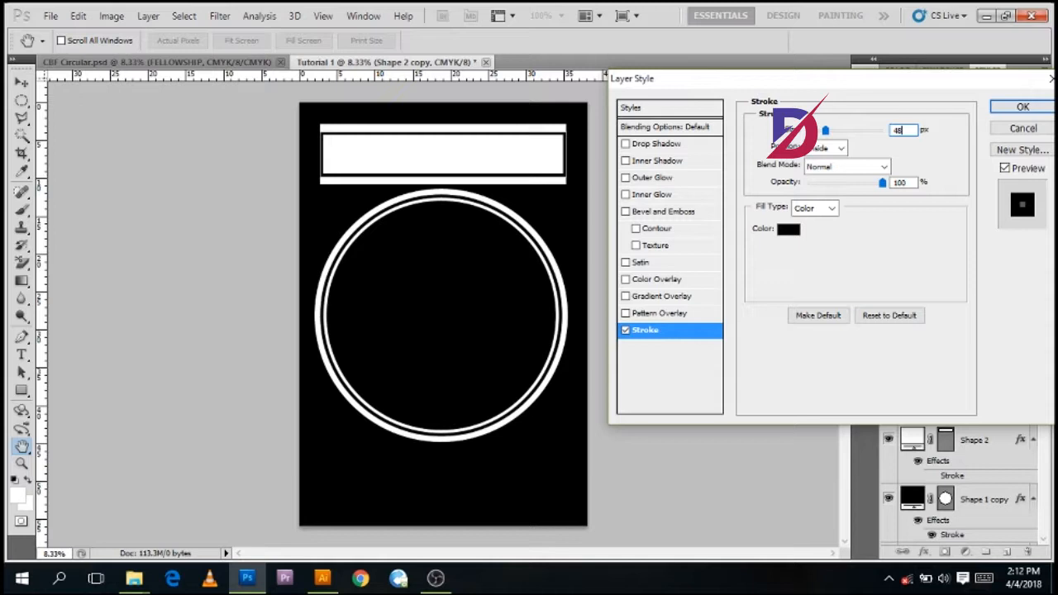
pyautogui.click(1017, 107)
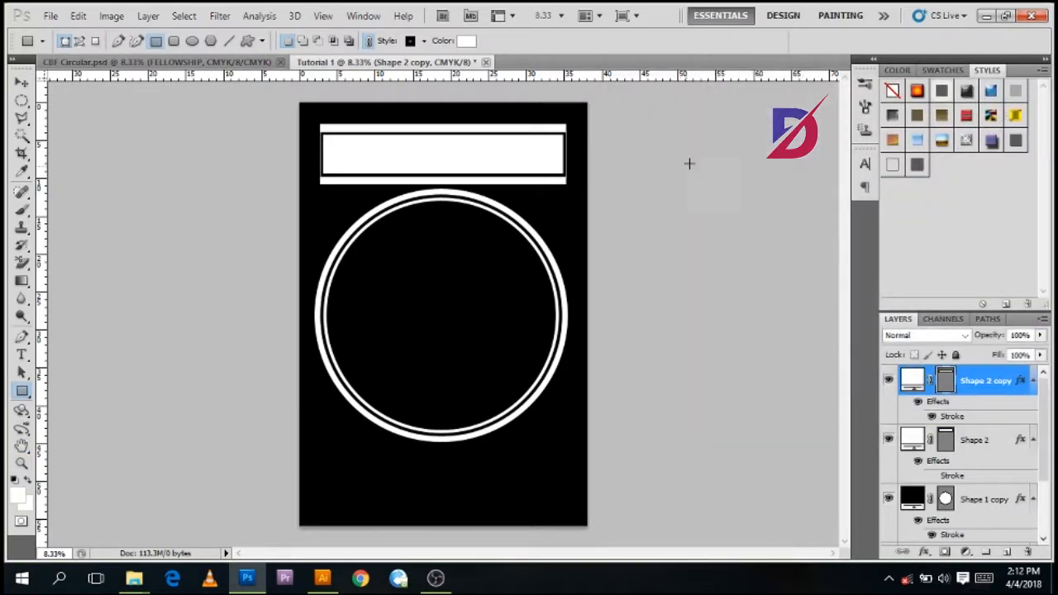
# Widen the Shape 2 copy rectangle to 108.13% about its centre, keeping its height at 100%.
pyautogui.click(21, 83)
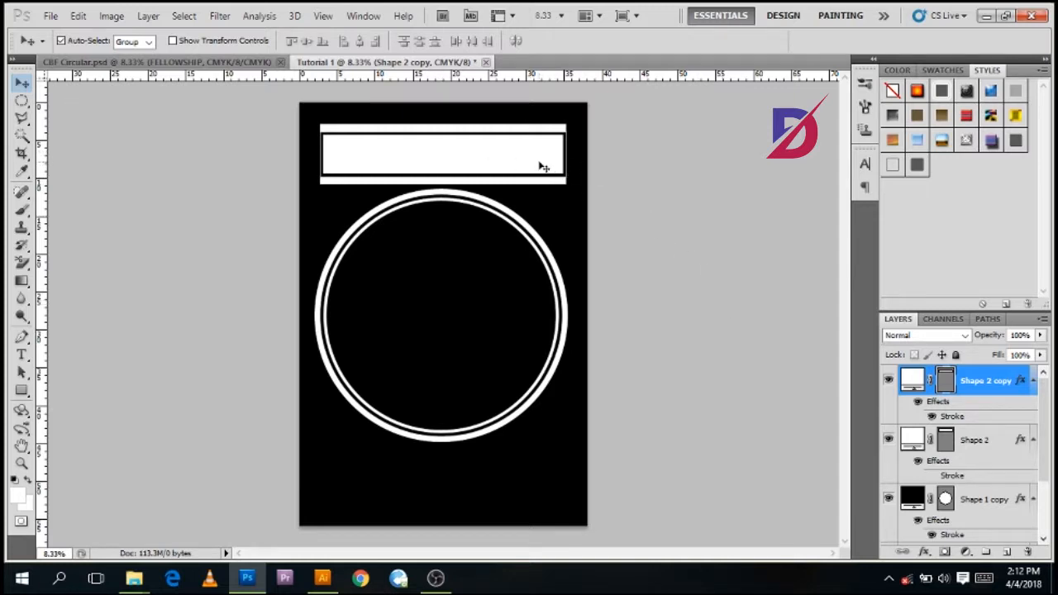
pyautogui.hotkey('ctrl', 't')
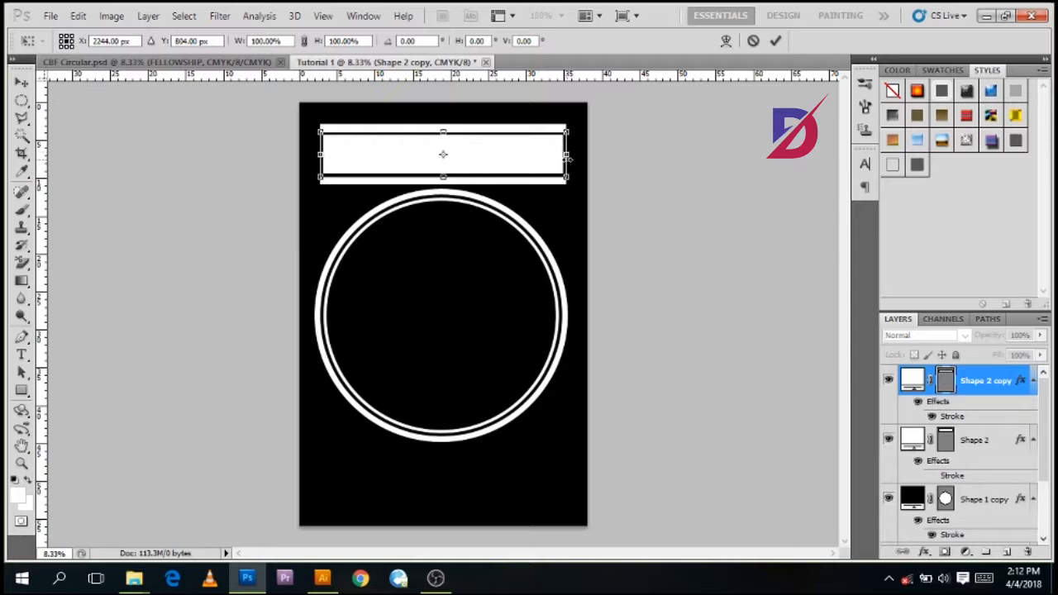
pyautogui.moveTo(567, 154); pyautogui.dragTo(576, 155)
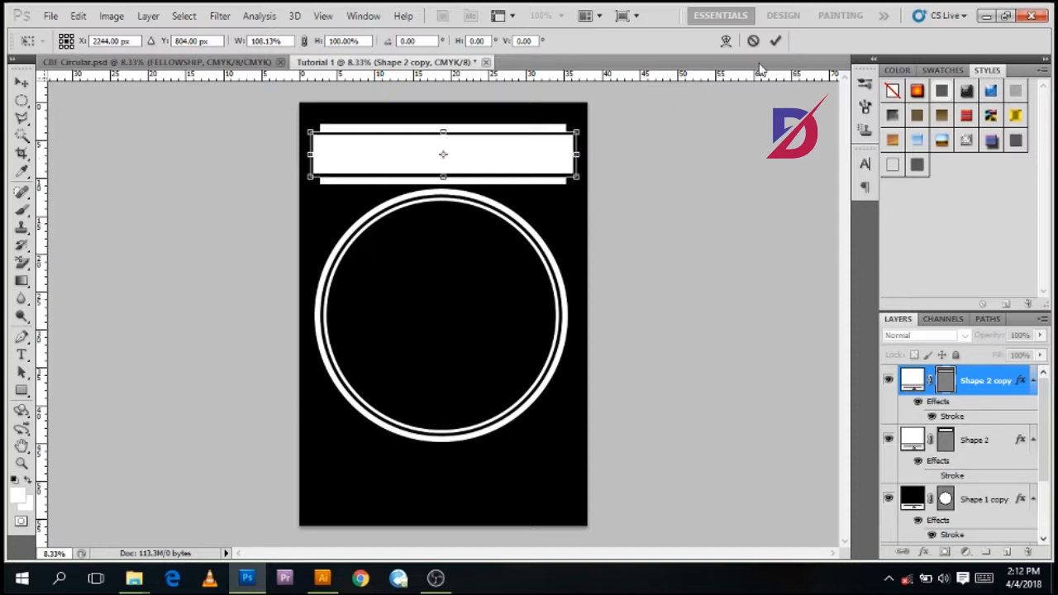
pyautogui.click(775, 43)
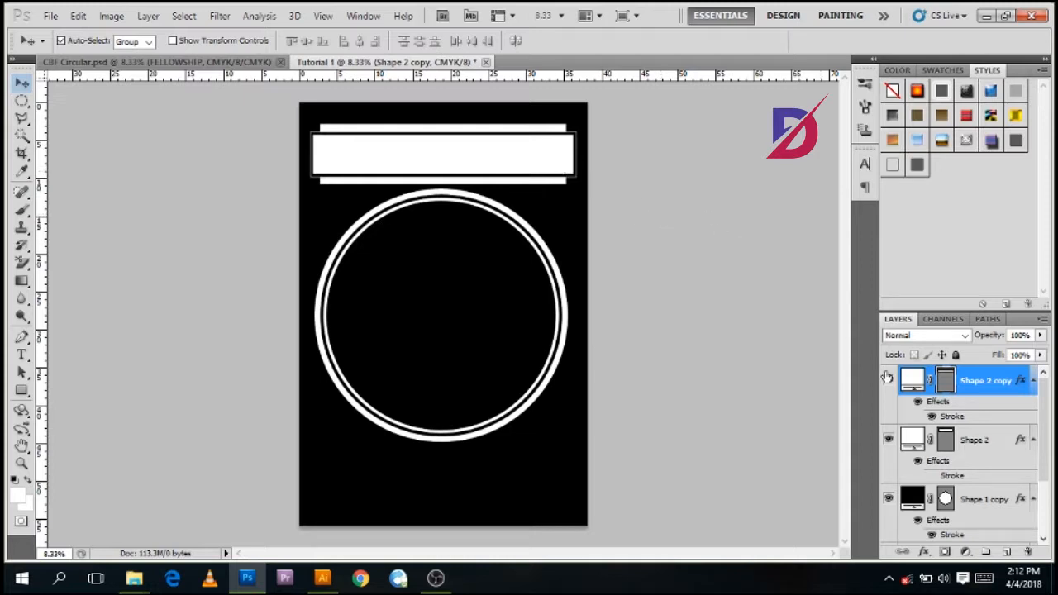
# Compare the Shape 2 copy rectangle with and without its stroke, and change the stroke position to Outside.
pyautogui.click(932, 416)
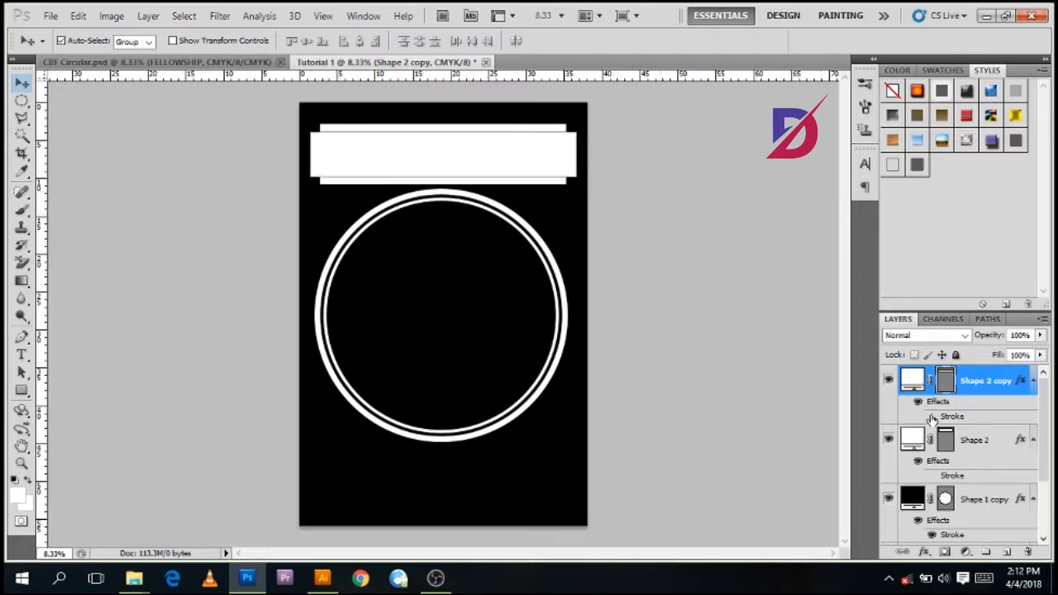
pyautogui.click(932, 417)
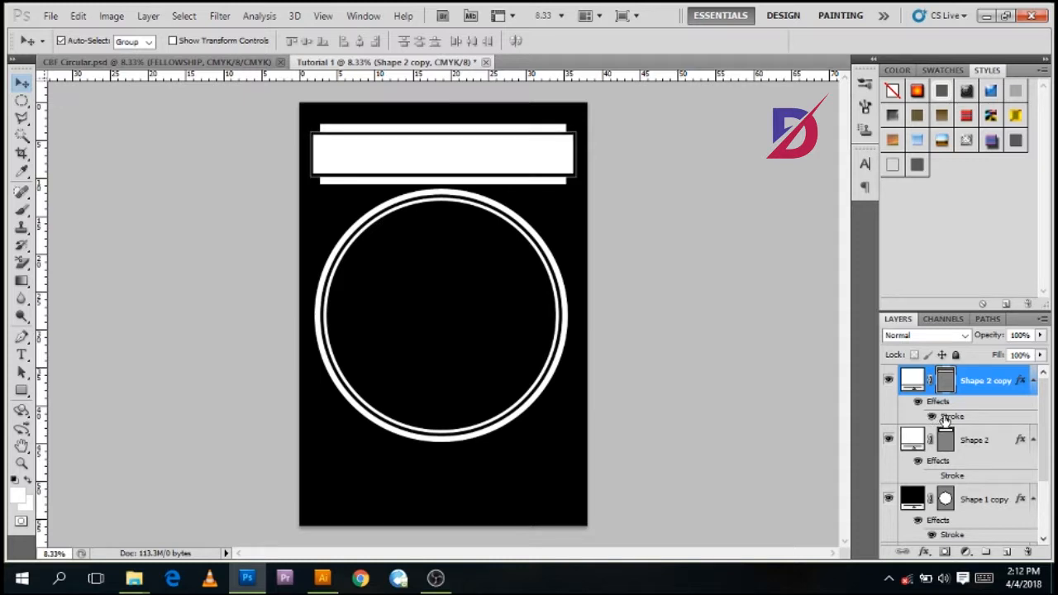
pyautogui.doubleClick(947, 419)
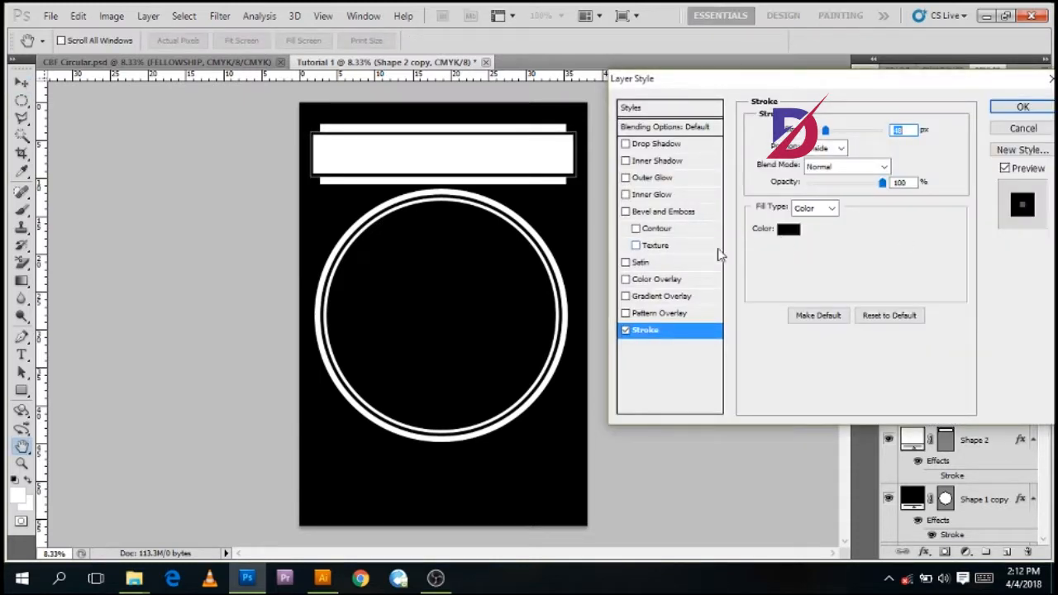
pyautogui.click(823, 149)
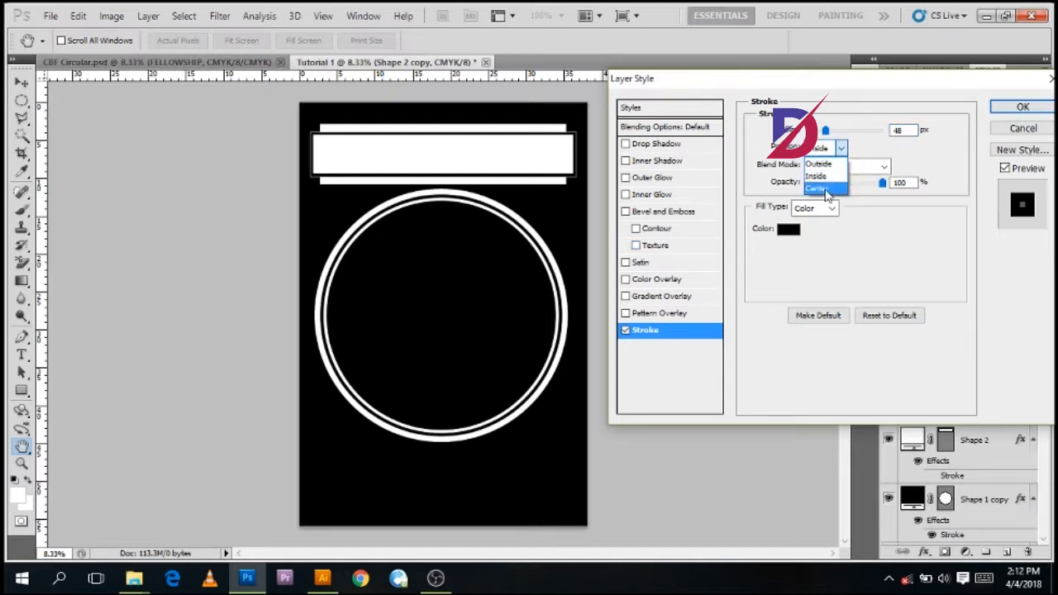
pyautogui.click(821, 165)
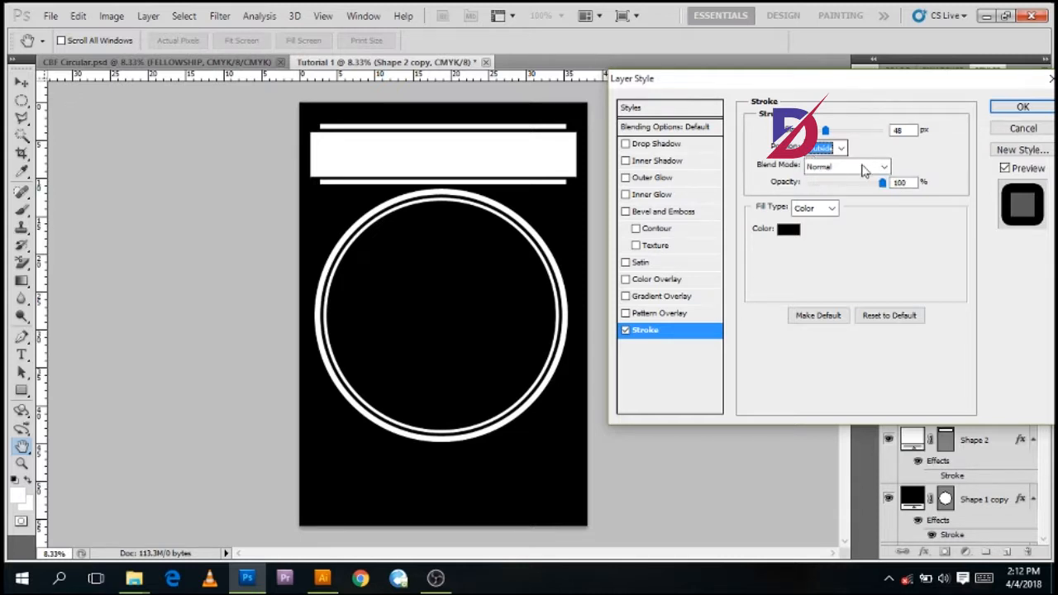
pyautogui.click(1022, 107)
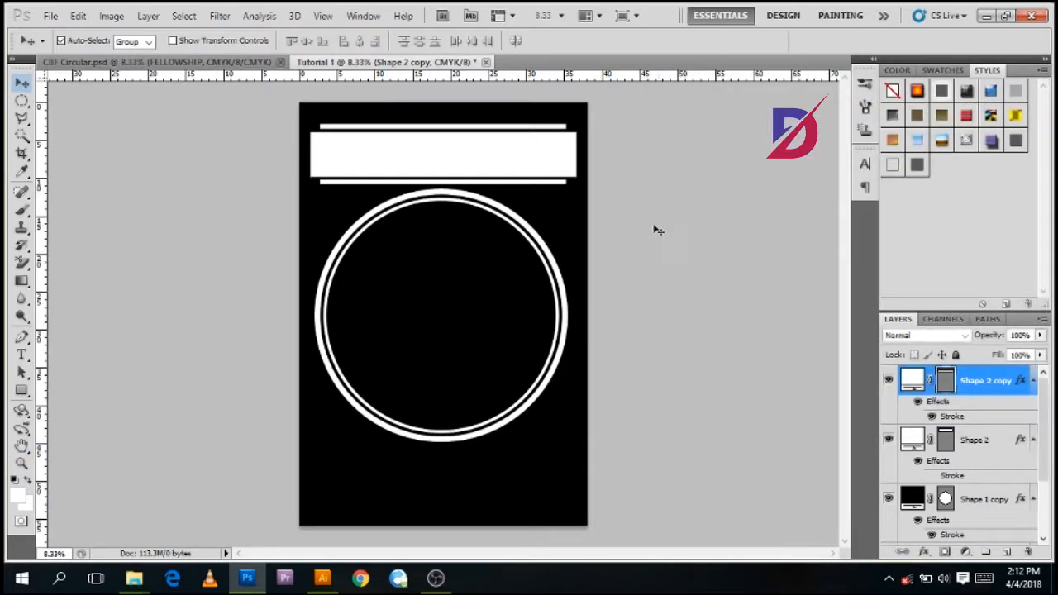
# Compare with CBF Circular, group Shape 2 and Shape 2 copy together, and check the group by toggling its visibility.
pyautogui.click(89, 63)
pyautogui.click(347, 63)
pyautogui.keyDown('shift'); pyautogui.click(986, 440); pyautogui.keyUp('shift')
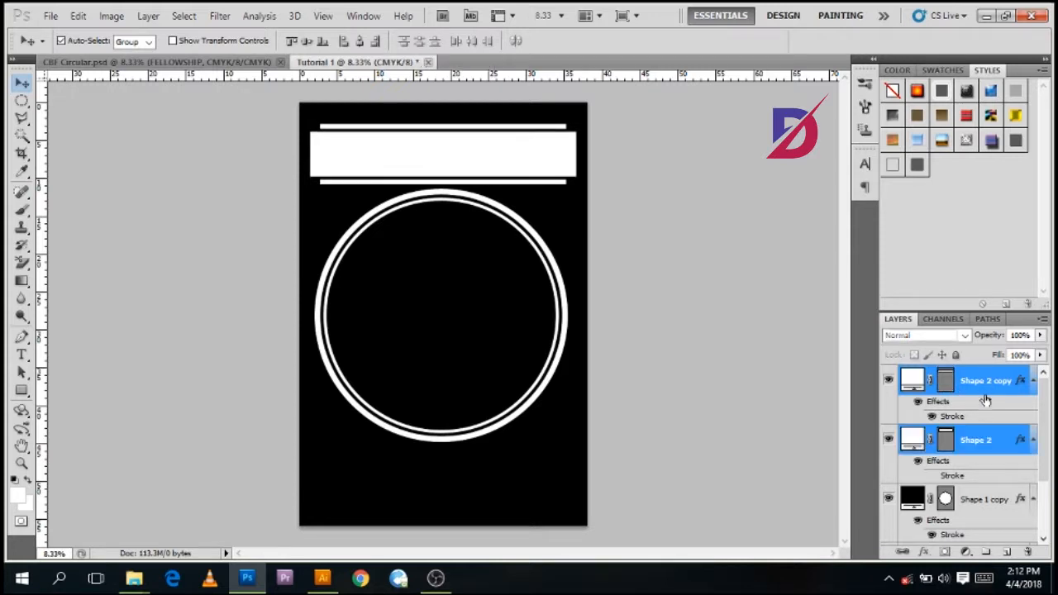
pyautogui.moveTo(985, 397); pyautogui.dragTo(988, 554)
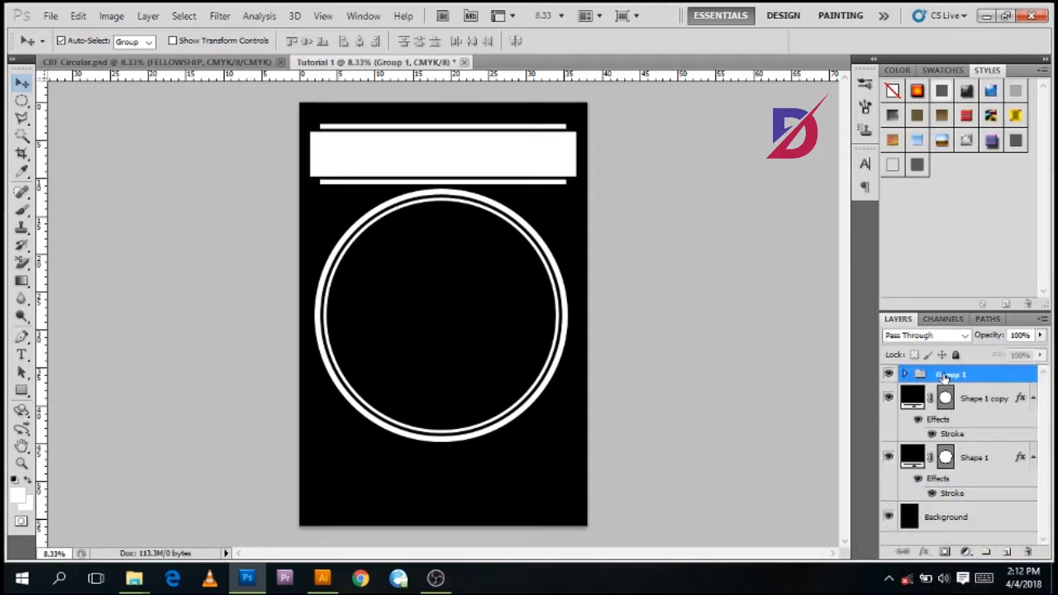
pyautogui.click(888, 373)
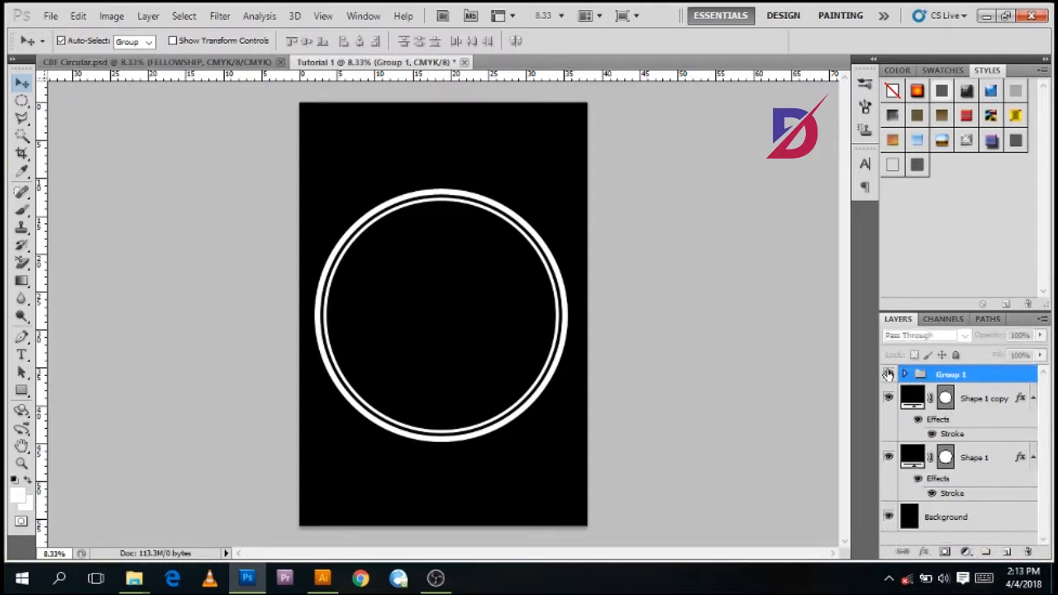
pyautogui.click(888, 374)
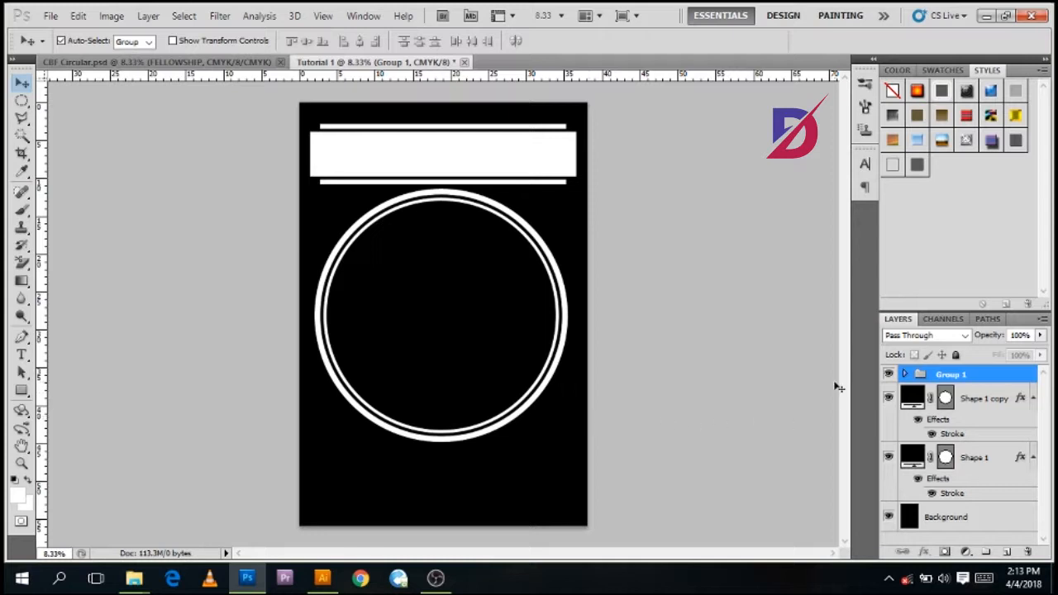
pyautogui.click(196, 66)
pyautogui.click(328, 64)
pyautogui.hotkey('ctrl', 't')
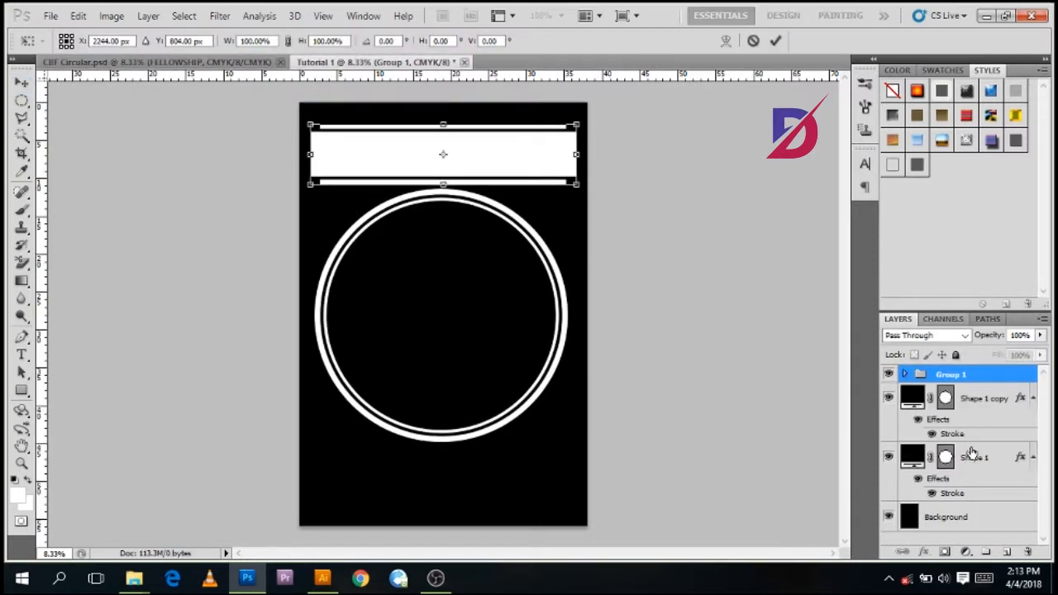
pyautogui.rightClick(490, 164)
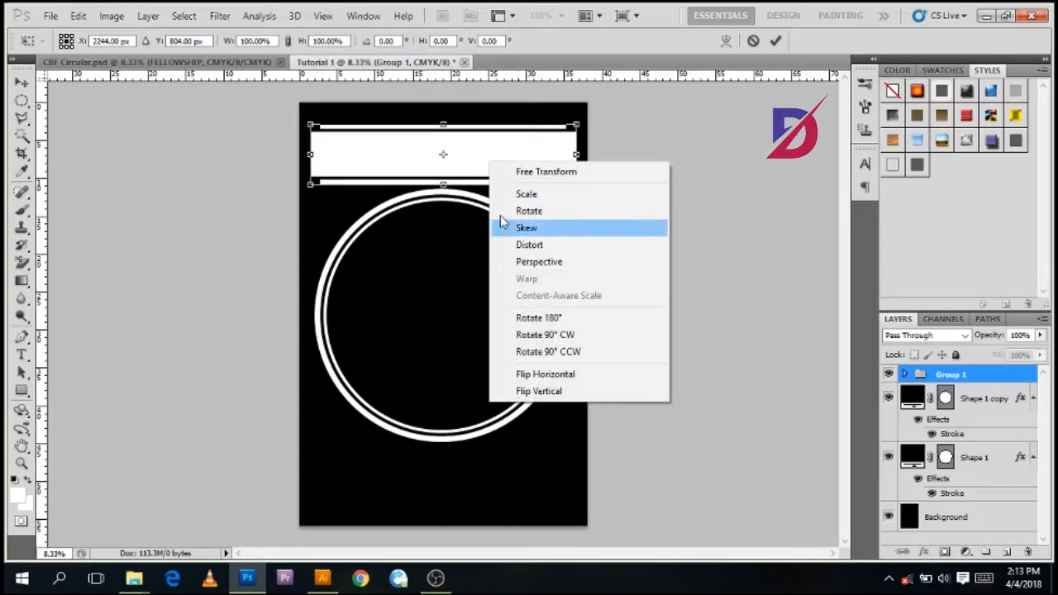
pyautogui.click(489, 157)
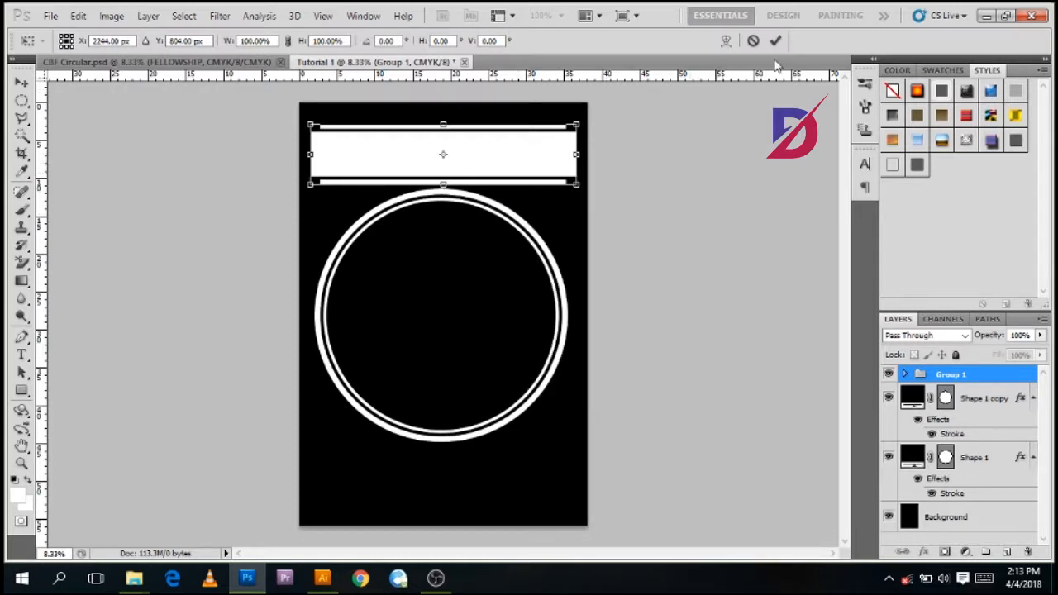
pyautogui.click(753, 41)
# Convert Group 1 to a smart object and rasterize it into a single layer.
pyautogui.rightClick(958, 380)
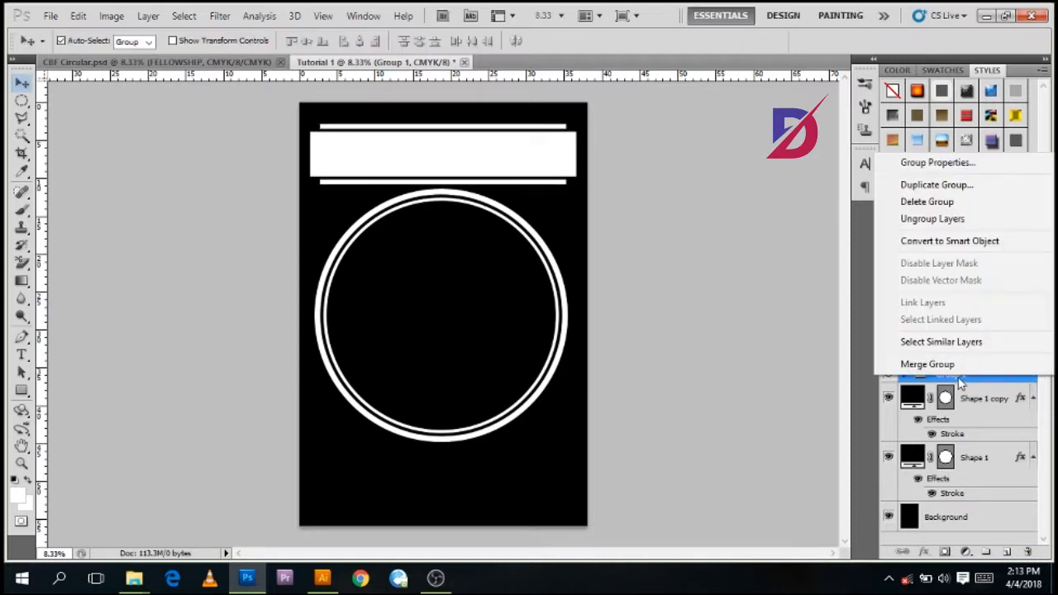
pyautogui.click(927, 241)
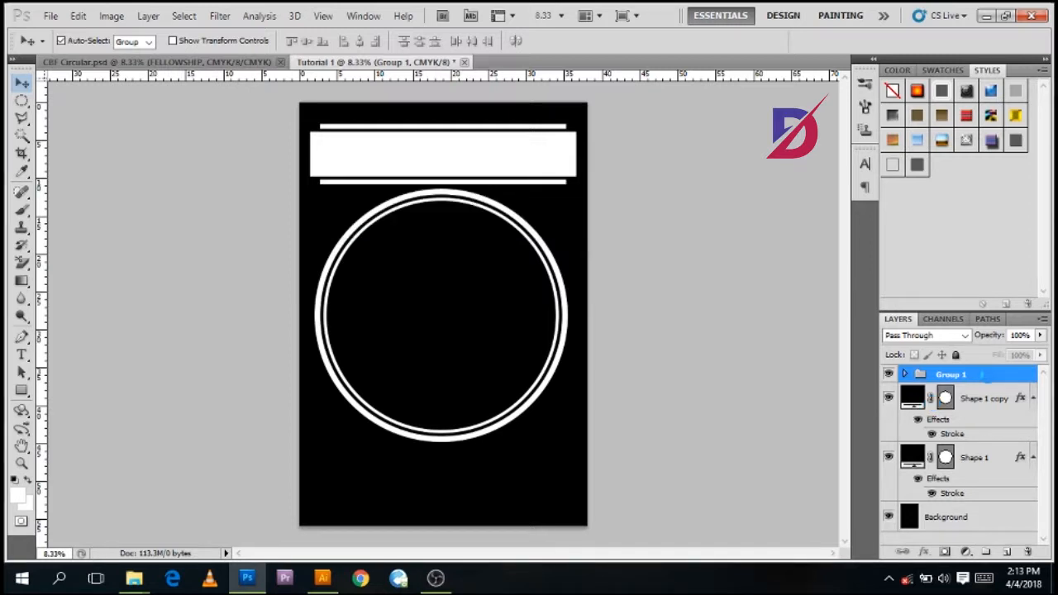
pyautogui.rightClick(956, 386)
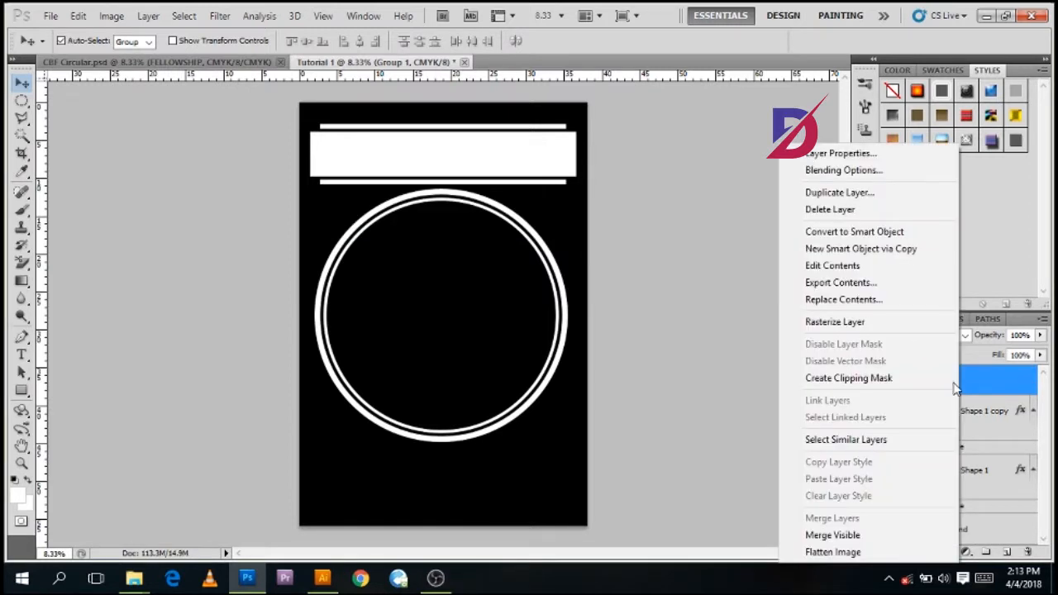
pyautogui.click(836, 322)
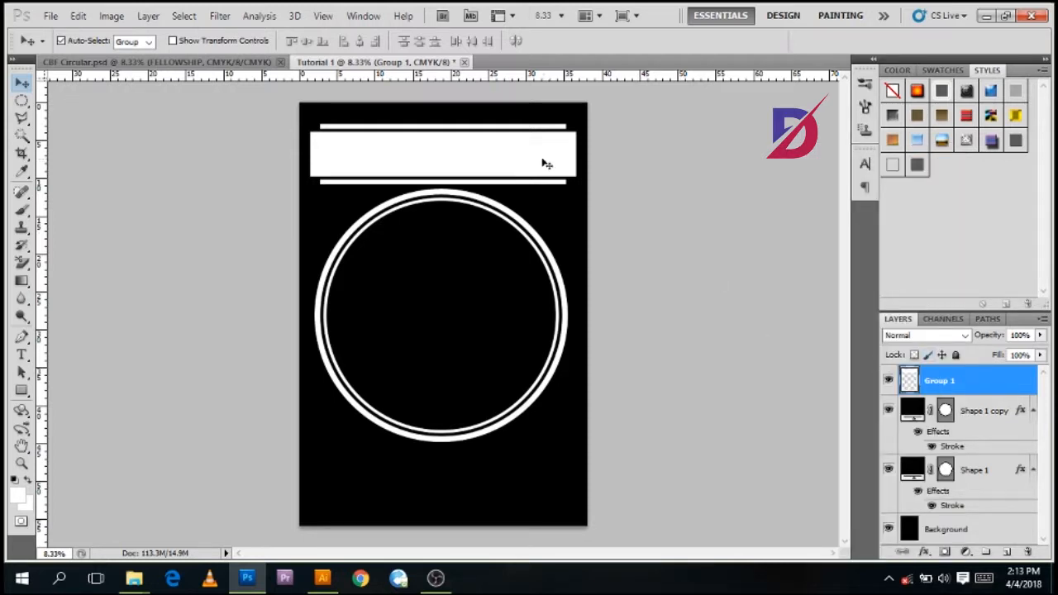
# Try an Arc warp with a 50% bend on the full-width Group 1 banner, shifting it down towards the ring.
pyautogui.hotkey('ctrl', 't')
pyautogui.rightClick(513, 162)
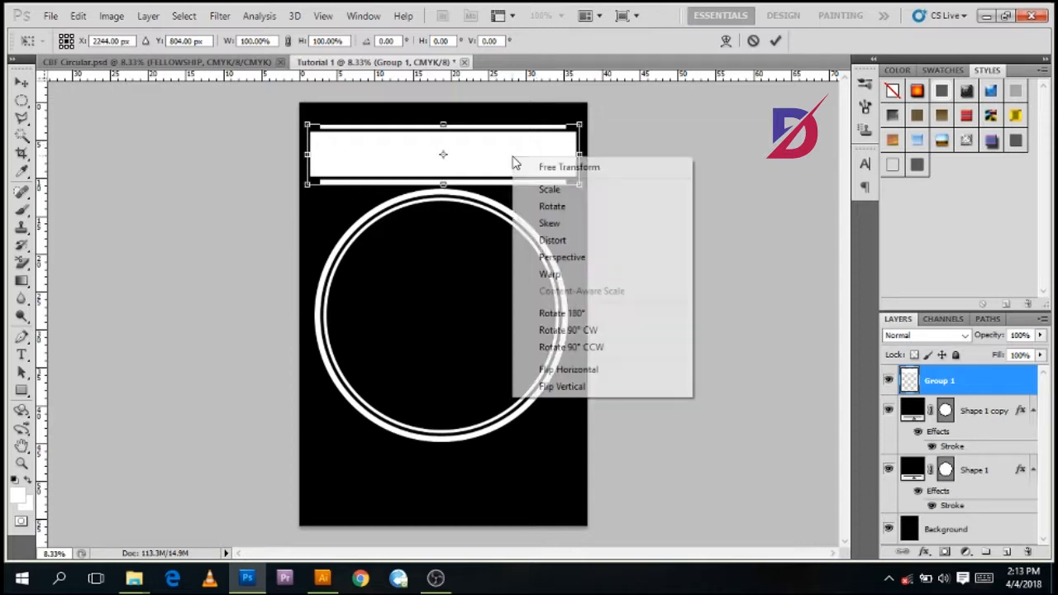
pyautogui.click(550, 273)
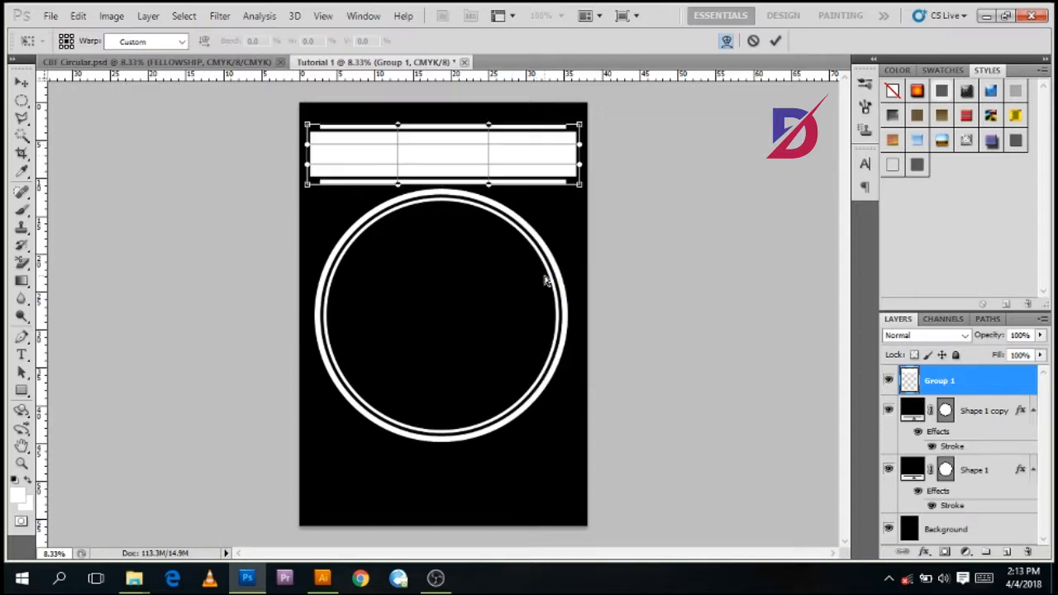
pyautogui.click(181, 41)
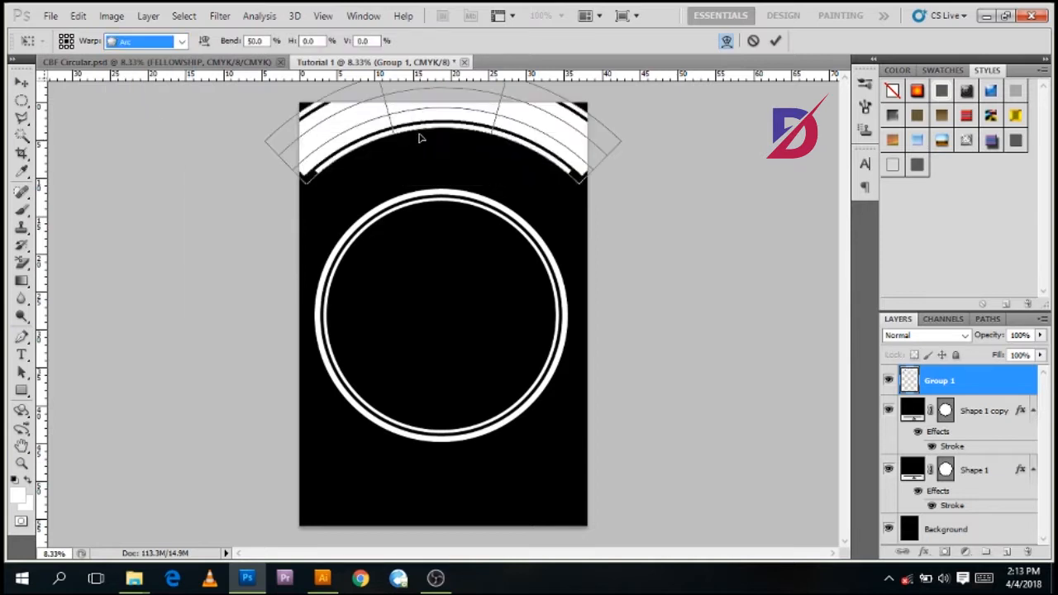
pyautogui.moveTo(423, 111); pyautogui.dragTo(428, 146)
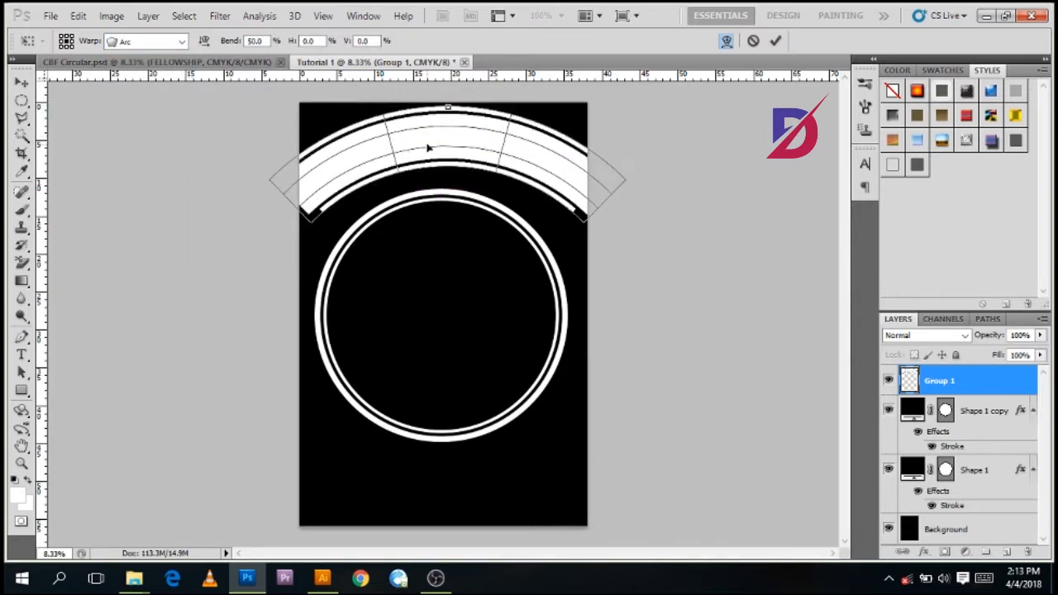
pyautogui.click(774, 41)
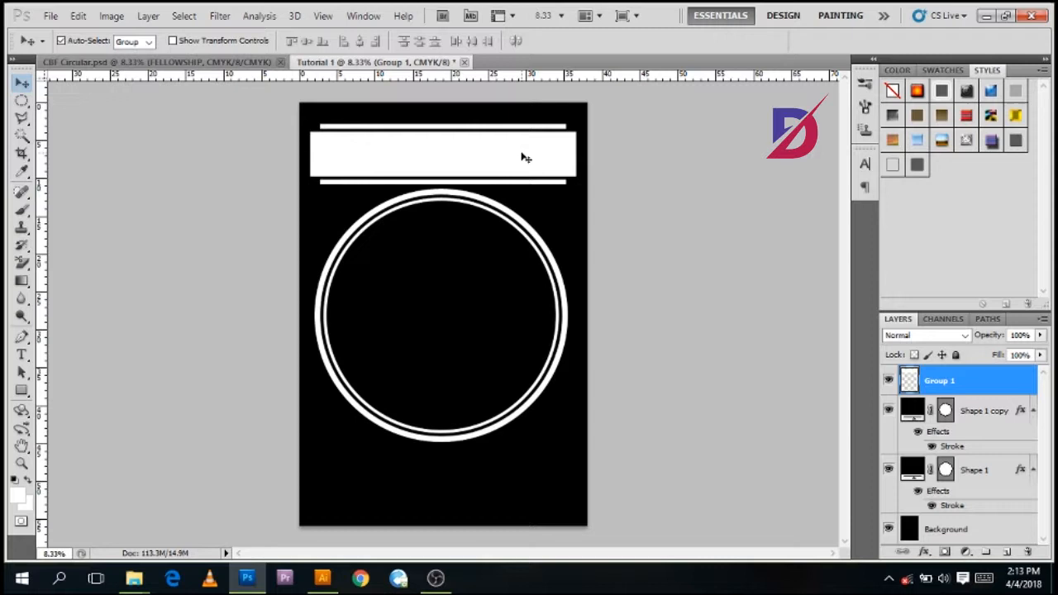
# Reduce the Group 1 banner's width to 80.24% about its centre.
pyautogui.hotkey('ctrl', 't')
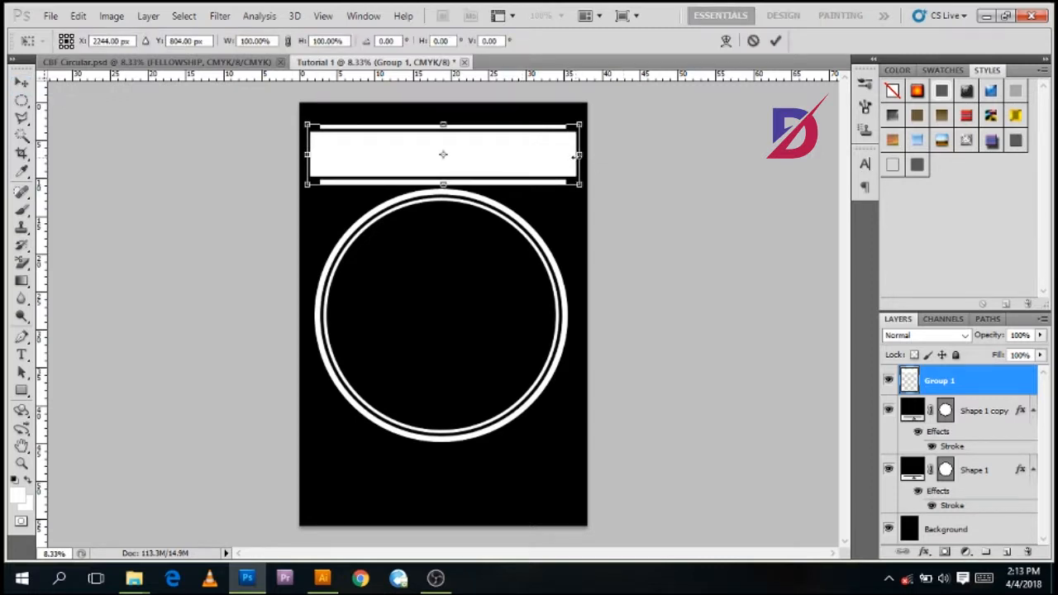
pyautogui.moveTo(580, 155); pyautogui.dragTo(551, 156)
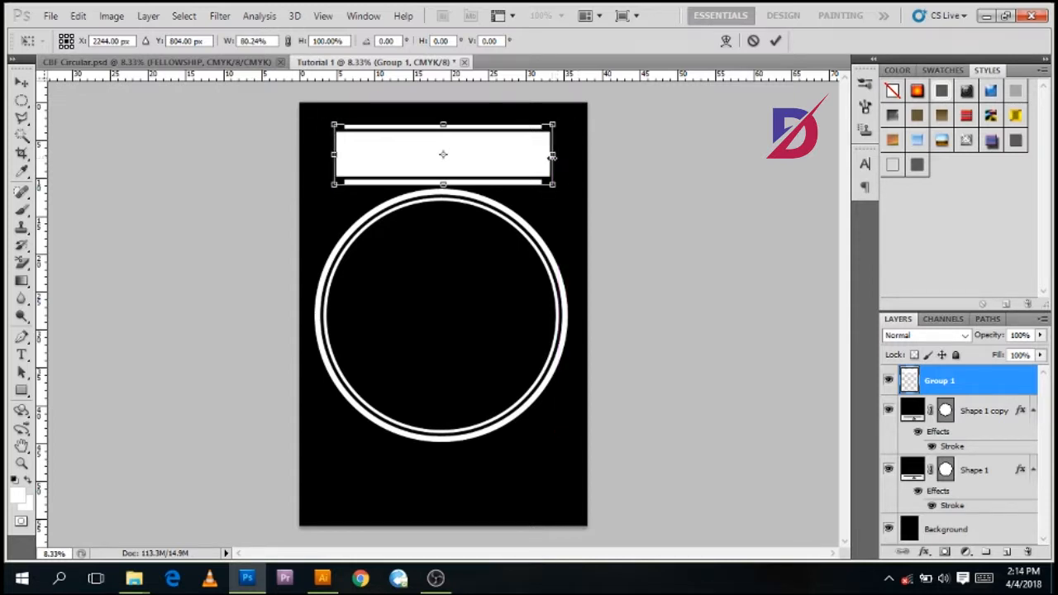
pyautogui.click(772, 41)
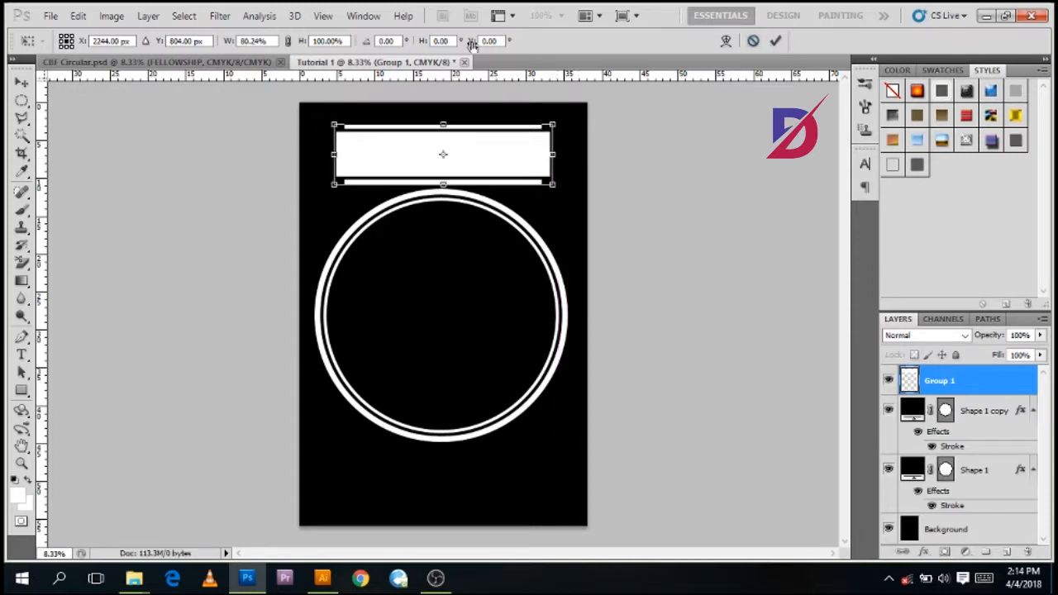
# Warp the Group 1 banner with the Arc style at 50% bend, and centre it horizontally just above the ring.
pyautogui.rightClick(461, 165)
pyautogui.click(503, 282)
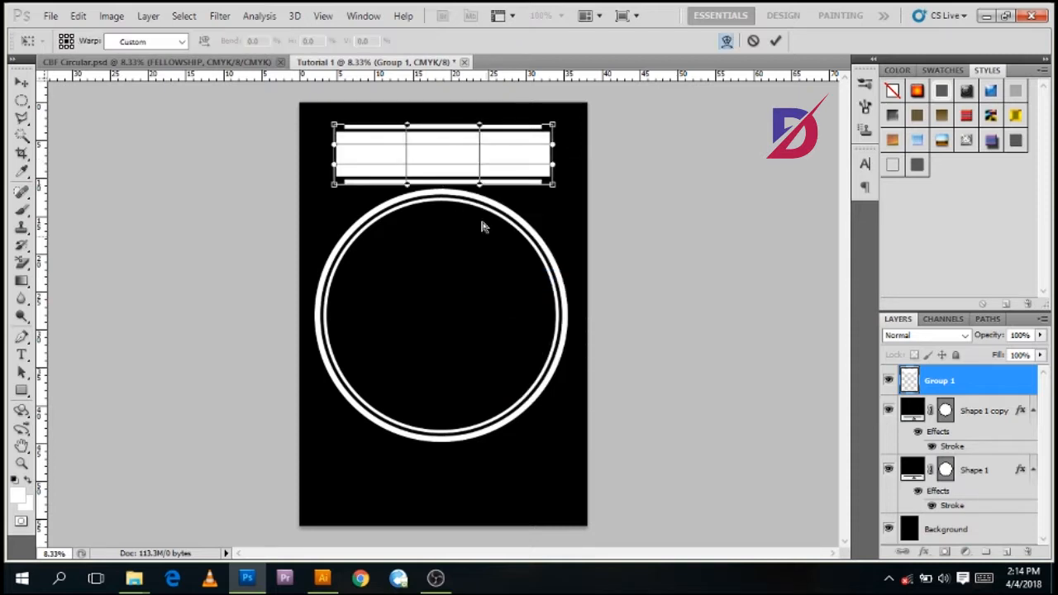
pyautogui.click(178, 41)
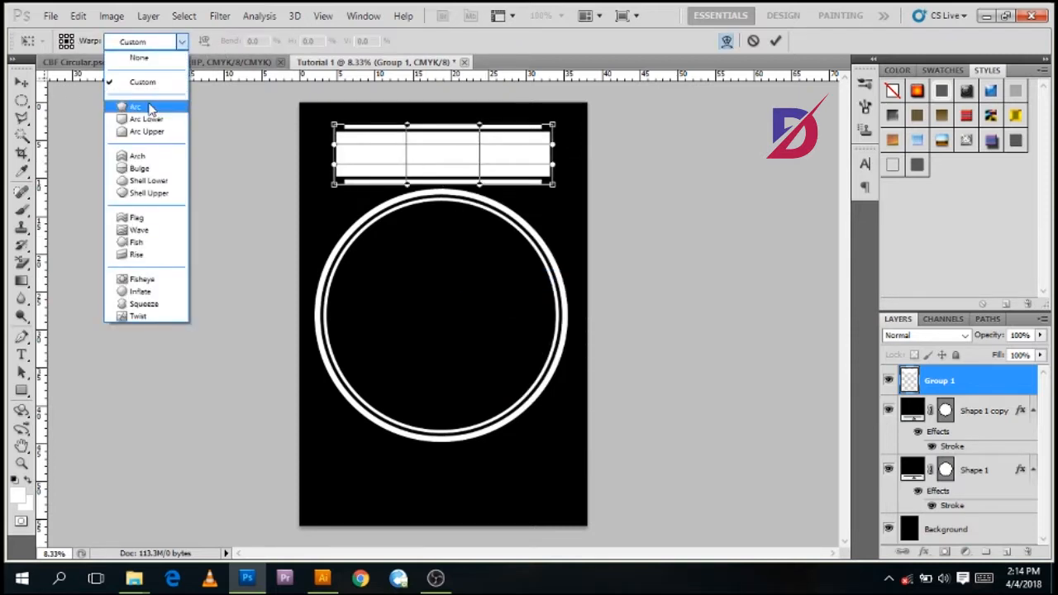
pyautogui.click(149, 107)
pyautogui.moveTo(444, 125); pyautogui.dragTo(444, 146)
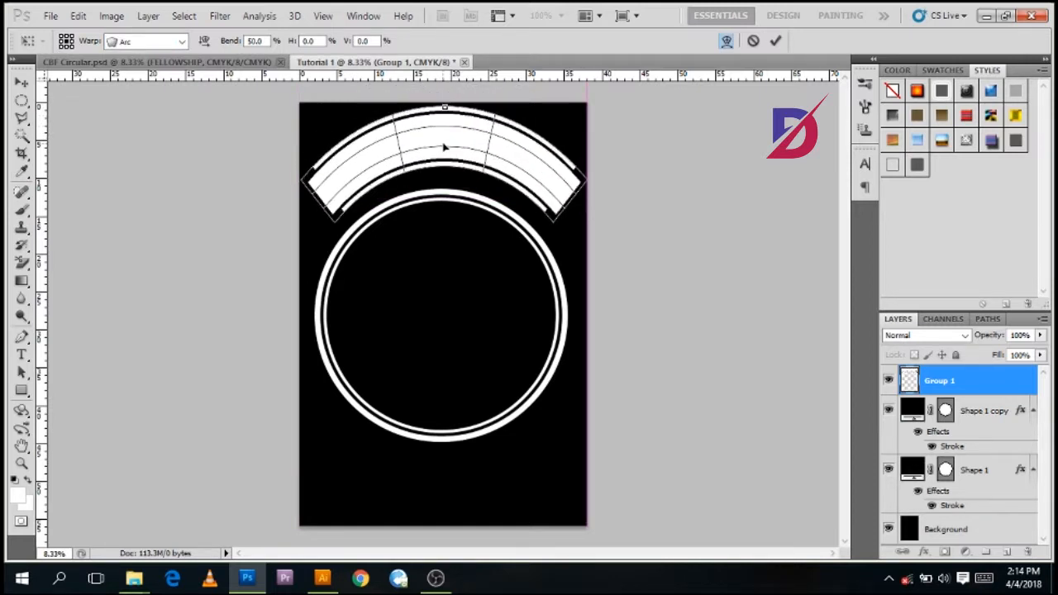
pyautogui.moveTo(456, 139); pyautogui.dragTo(452, 141)
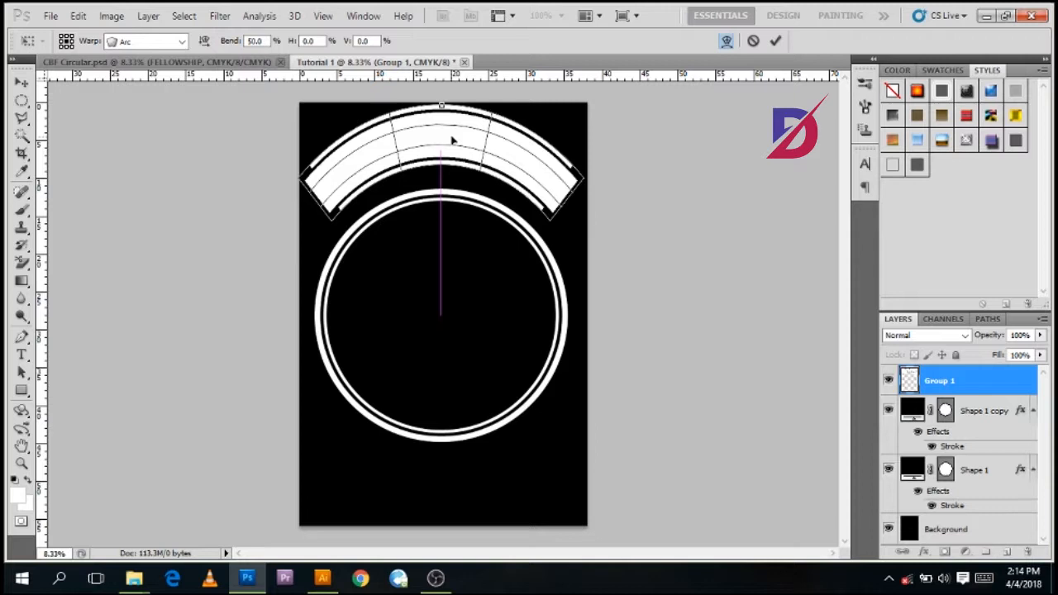
pyautogui.moveTo(452, 141); pyautogui.dragTo(453, 145)
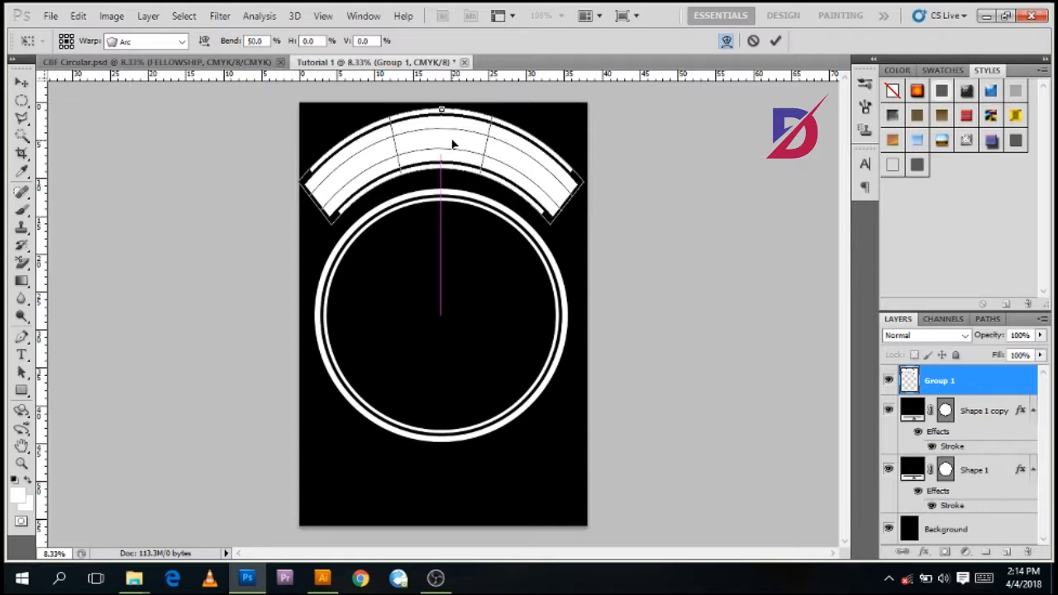
pyautogui.click(776, 40)
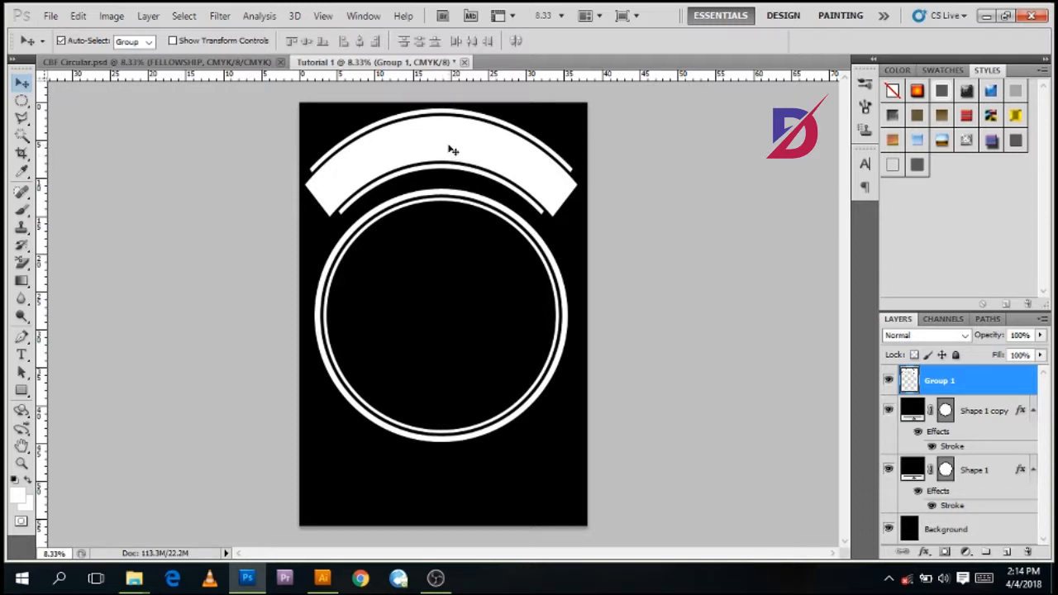
# Duplicate the arched Group 1 banner and place the copy over the lower edge of the ring.
pyautogui.moveTo(449, 147); pyautogui.dragTo(447, 435)
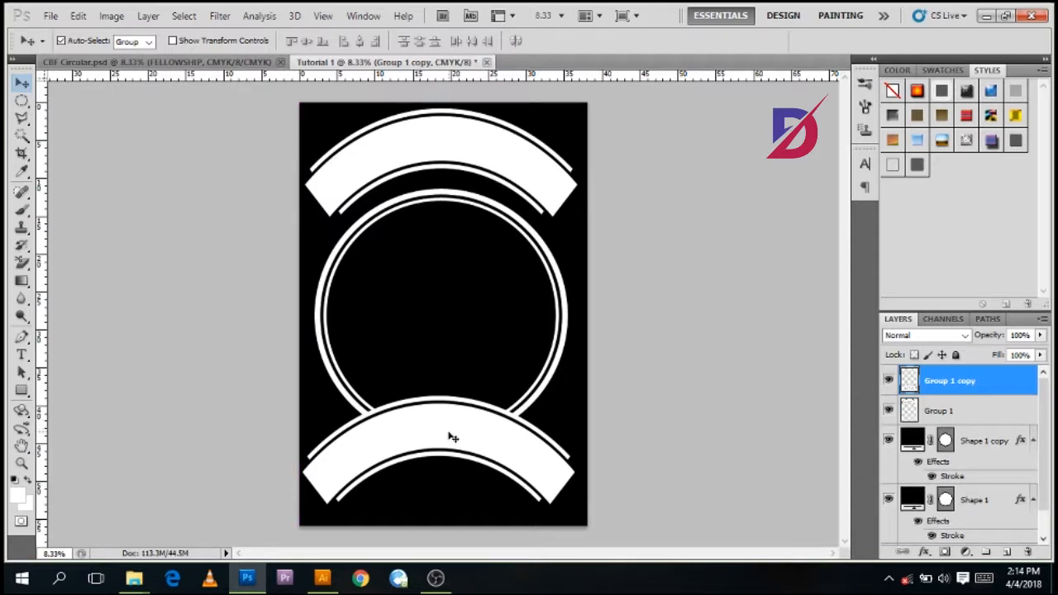
pyautogui.rightClick(452, 437)
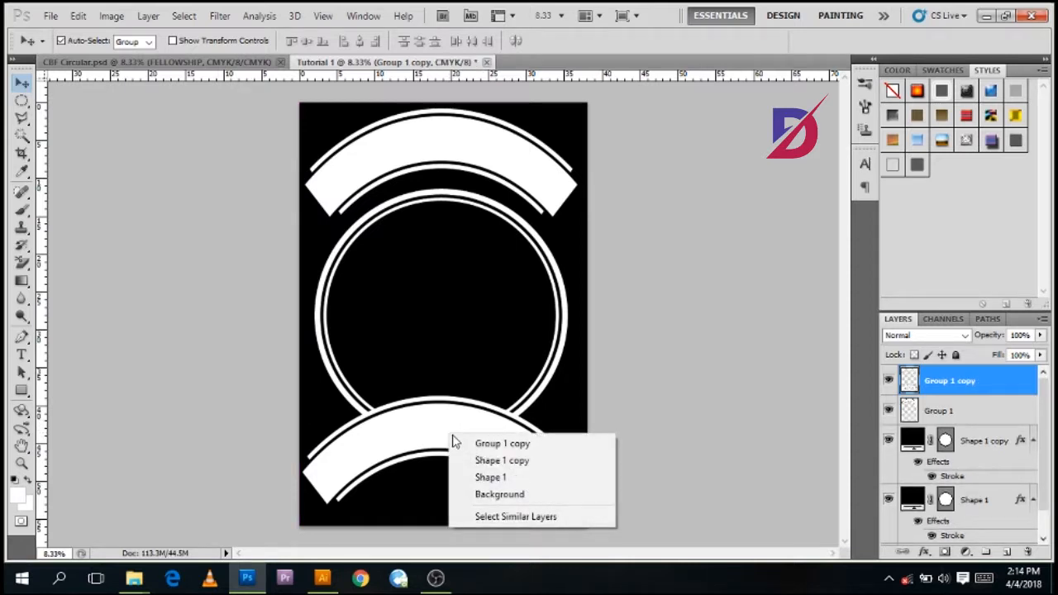
pyautogui.click(452, 441)
# Flip the Group 1 copy banner vertically and align it with the upper banner, just below the ring.
pyautogui.hotkey('ctrl', 't')
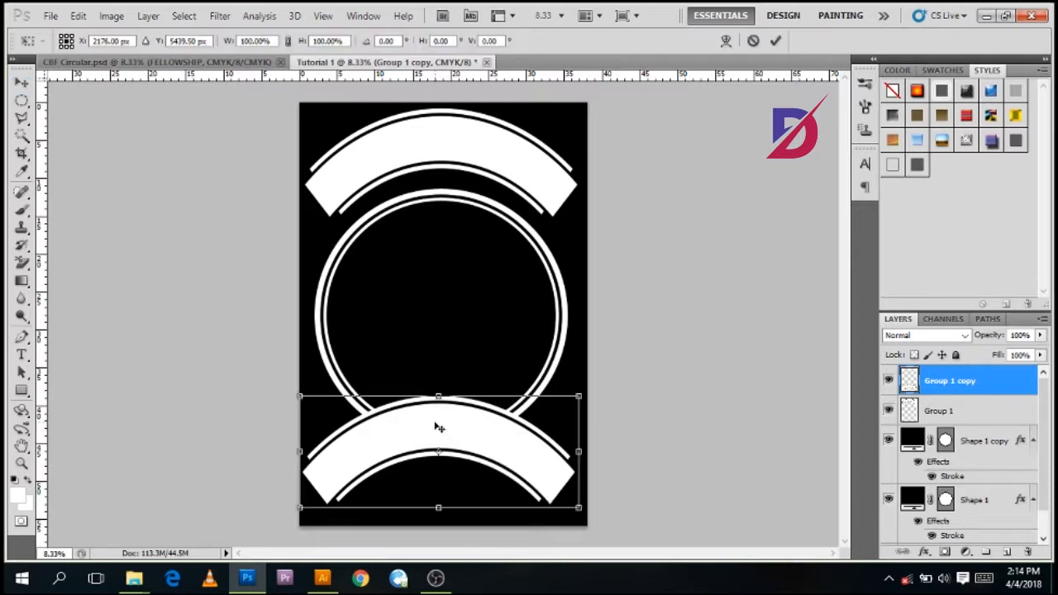
pyautogui.rightClick(436, 426)
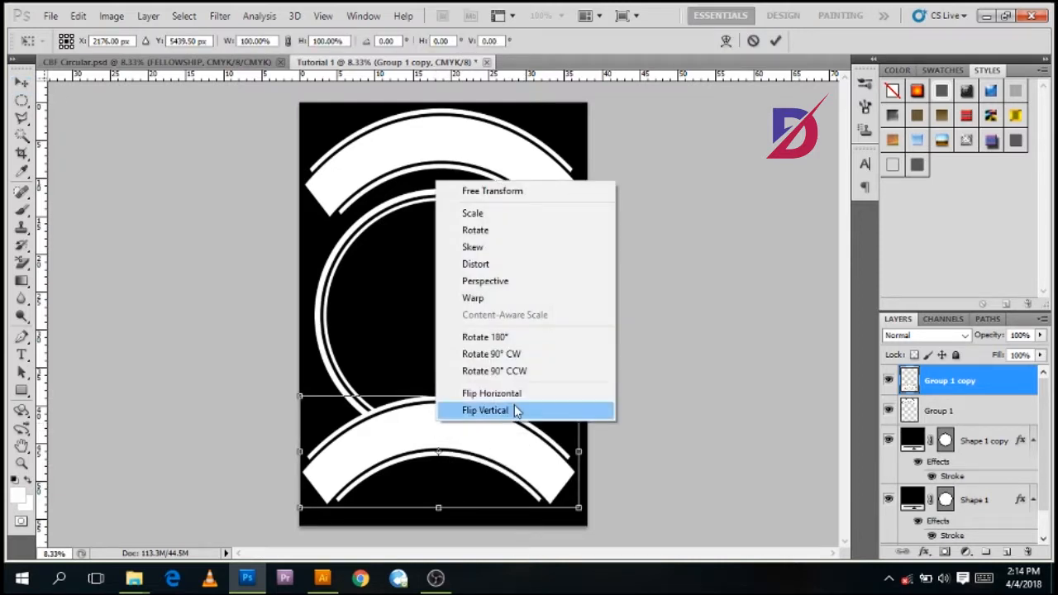
pyautogui.click(517, 408)
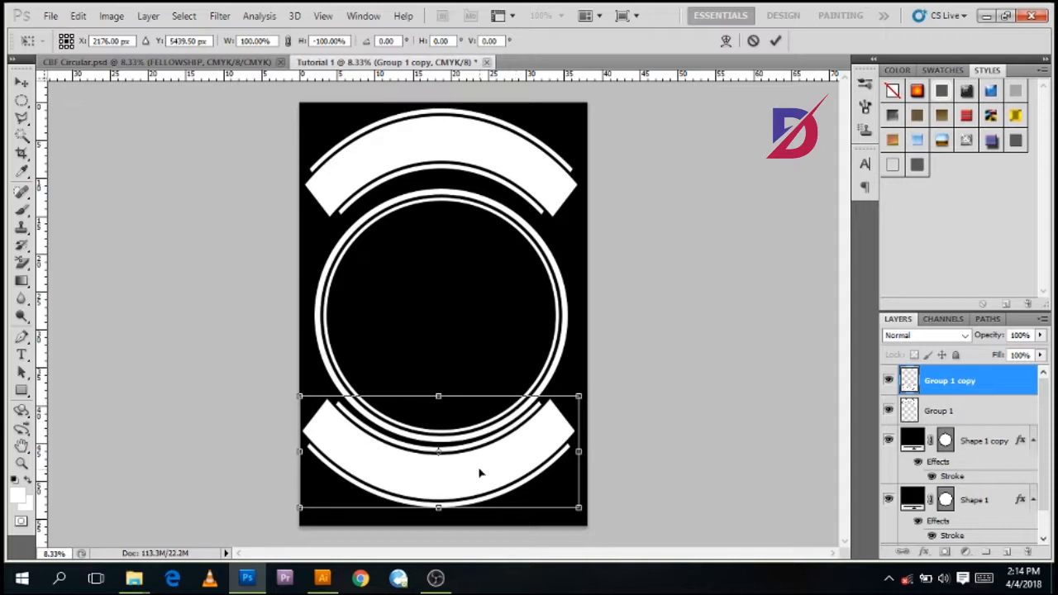
pyautogui.moveTo(473, 477); pyautogui.dragTo(476, 486)
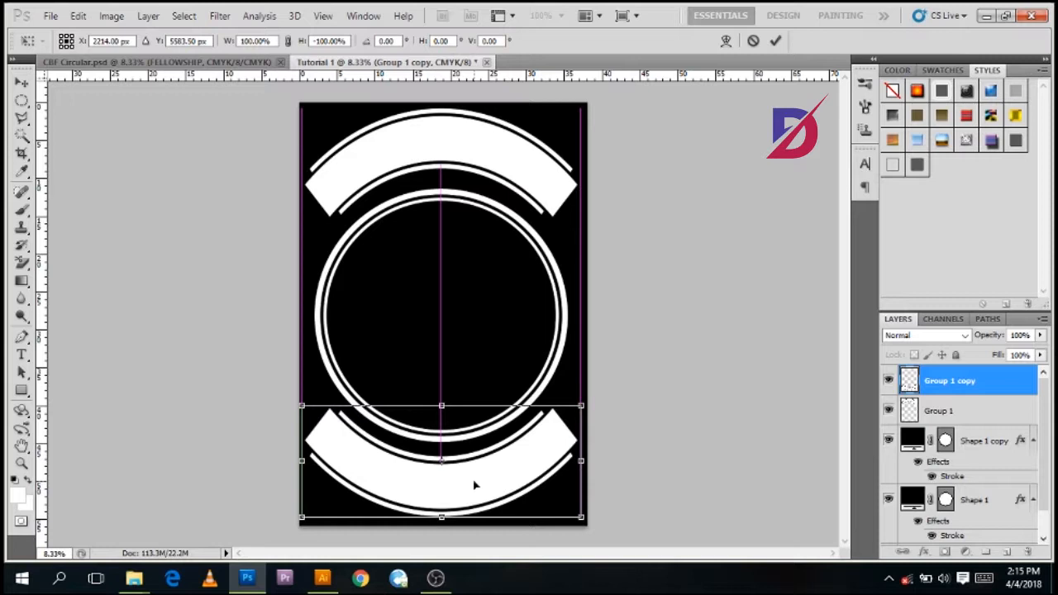
pyautogui.moveTo(475, 485); pyautogui.dragTo(476, 485)
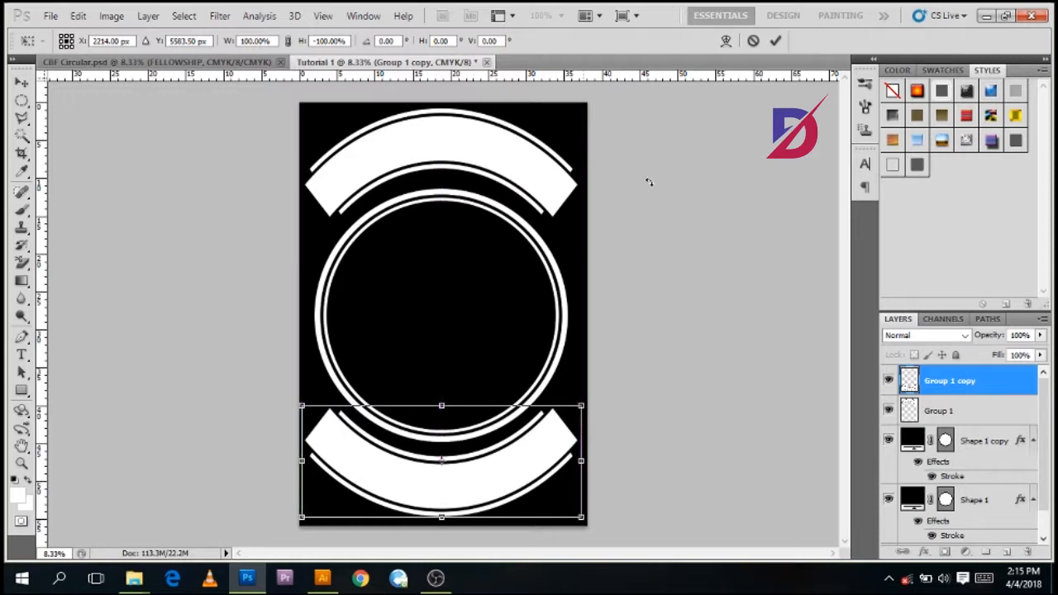
pyautogui.click(778, 41)
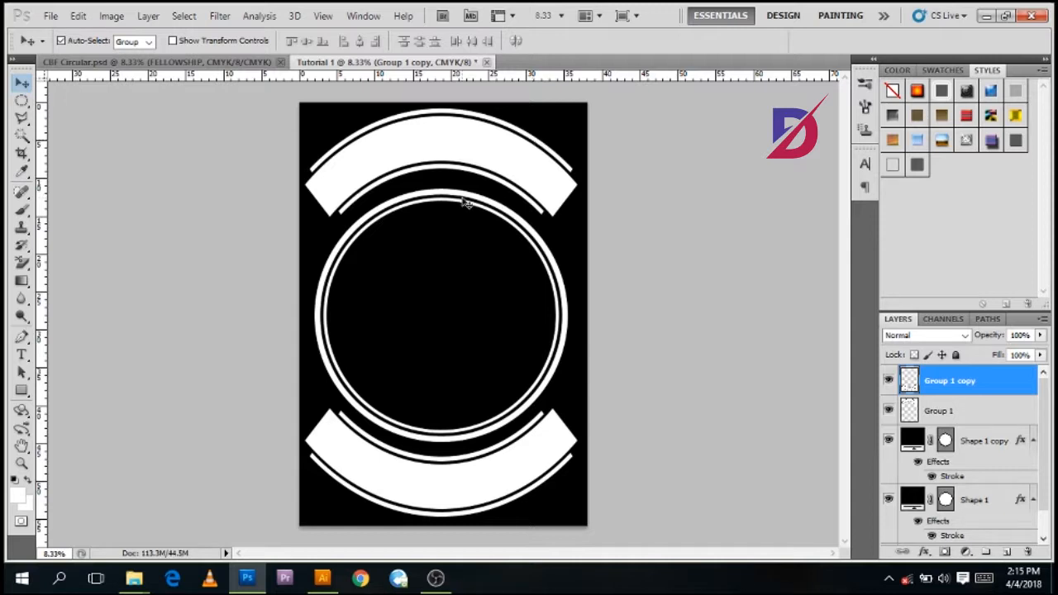
# Check the CBF Circular.psd reference and draw a wide rectangle shape inside the upper half of the ring in Tutorial 1.
pyautogui.click(129, 63)
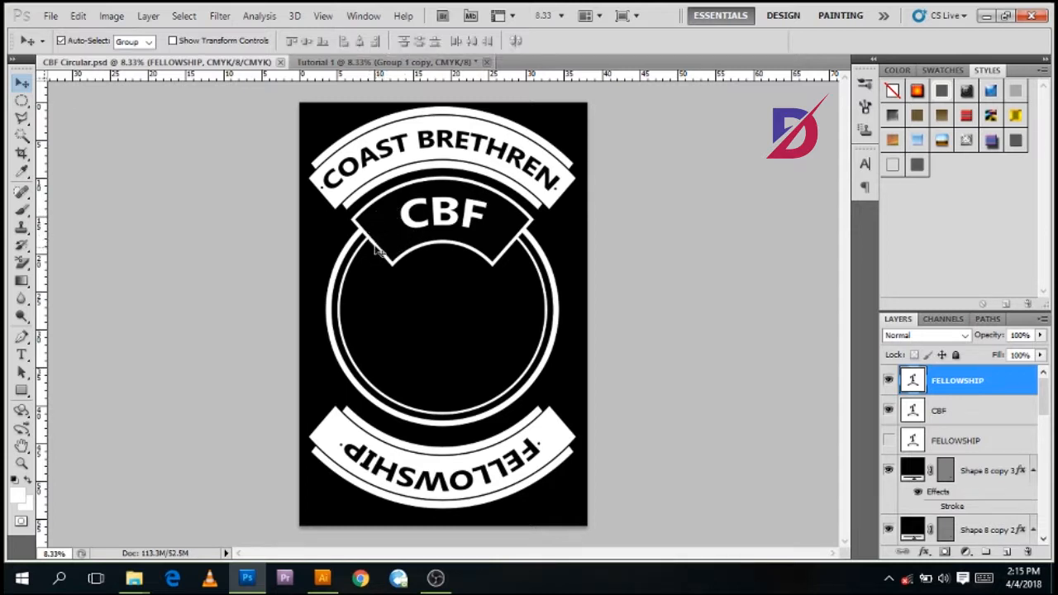
pyautogui.click(353, 64)
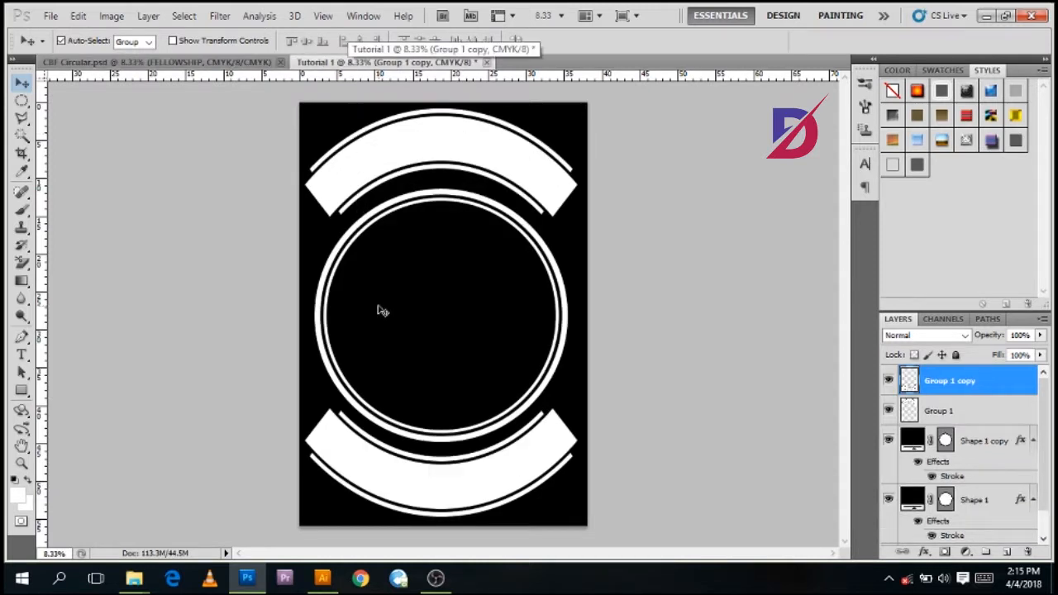
pyautogui.click(22, 391)
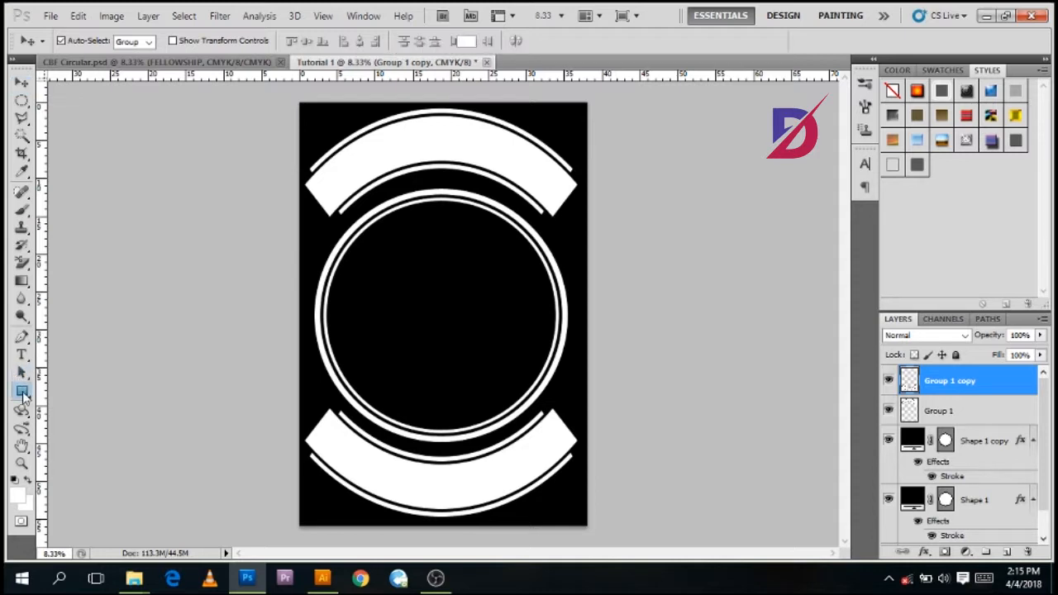
pyautogui.moveTo(376, 261)
pyautogui.mouseDown()
pyautogui.moveTo(410, 302)
pyautogui.moveTo(512, 307)
pyautogui.mouseUp()
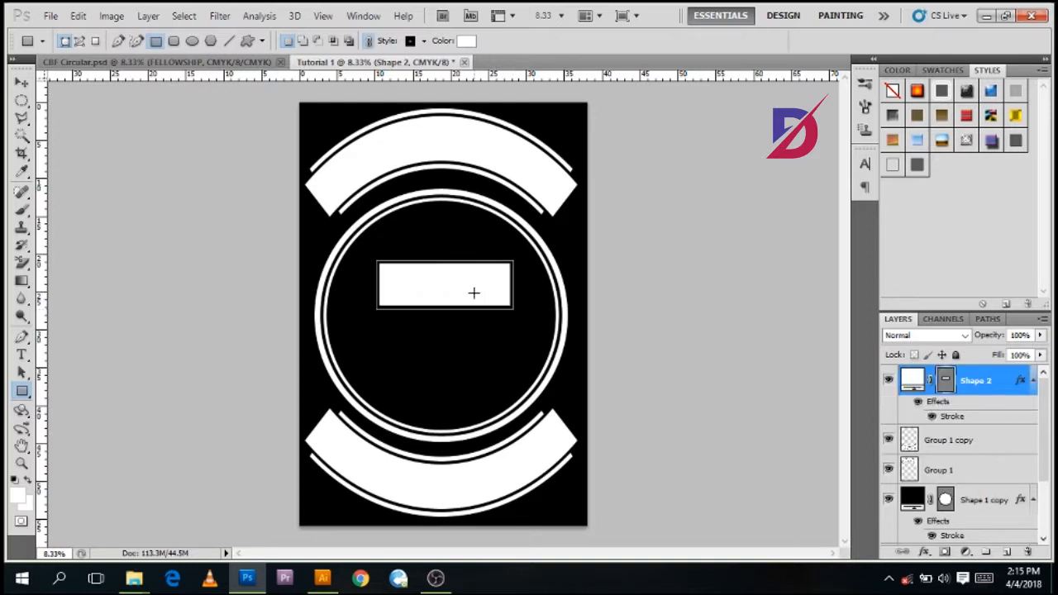
# Set the foreground colour to black (000000) and fill the new rectangle shape with it.
pyautogui.click(99, 64)
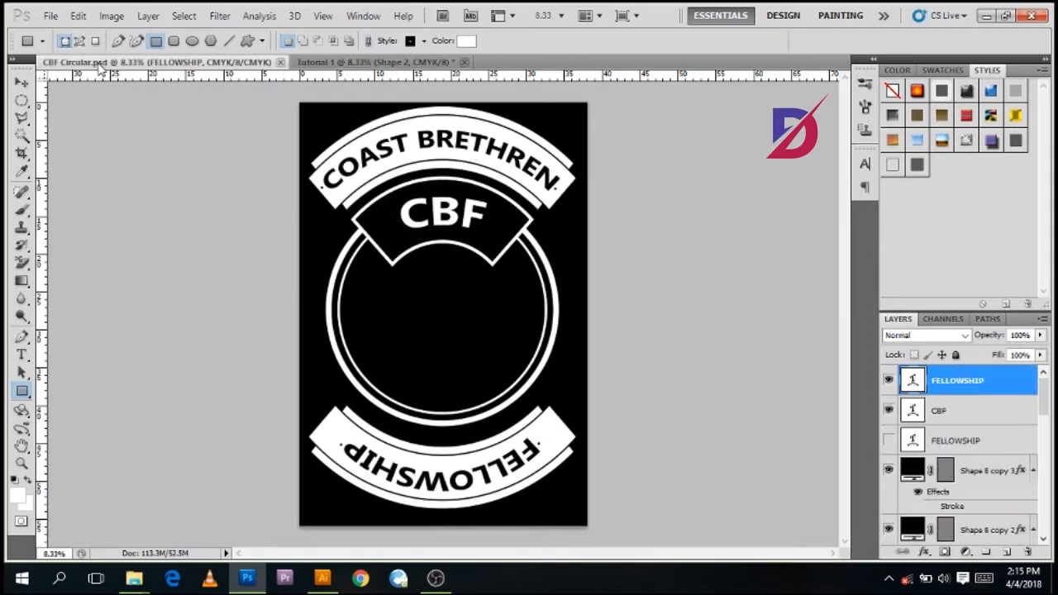
pyautogui.click(320, 64)
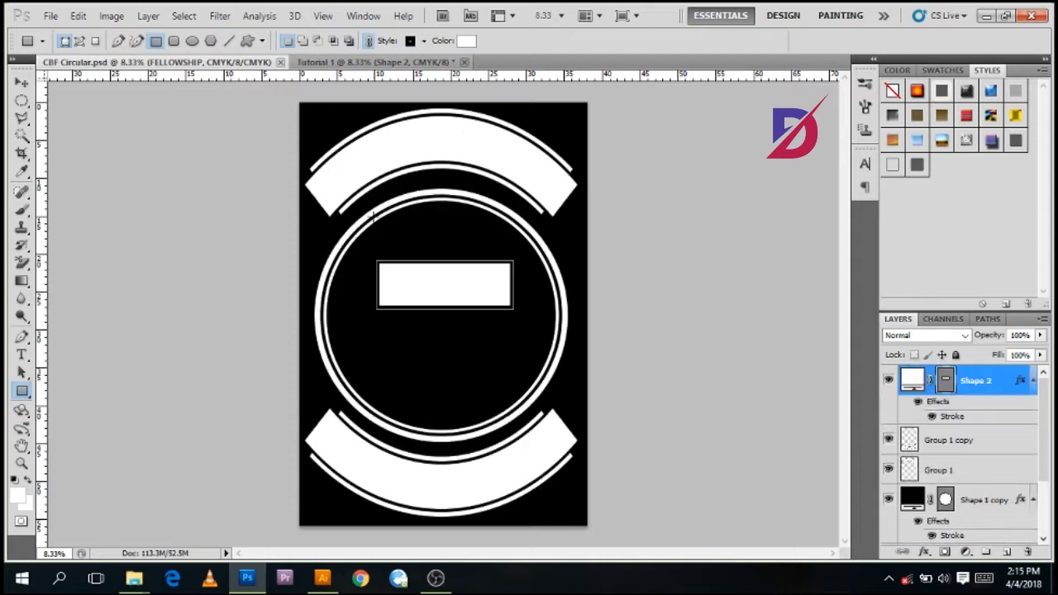
pyautogui.click(17, 496)
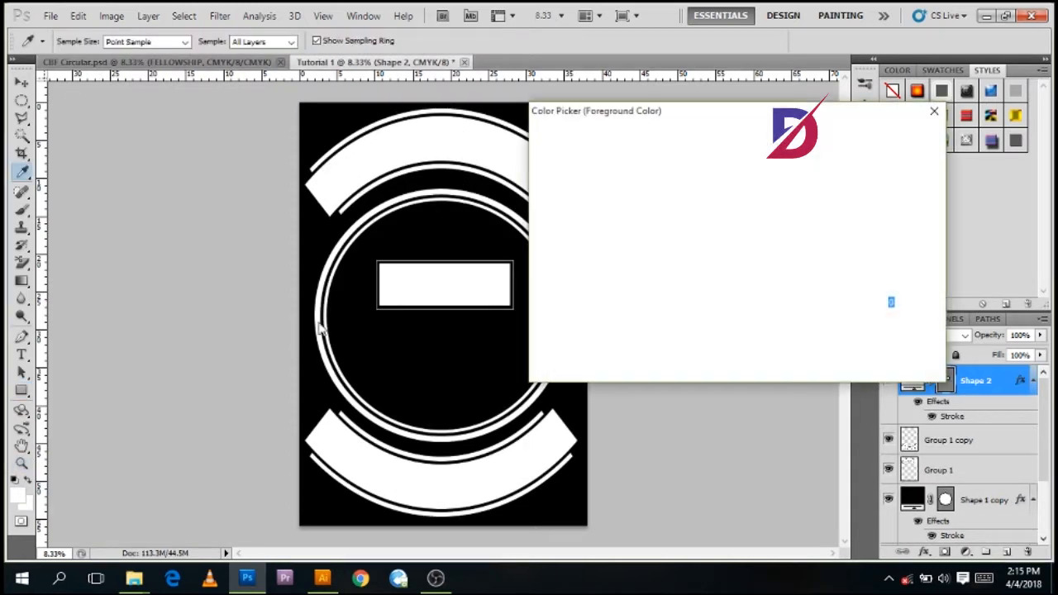
pyautogui.click(541, 339)
pyautogui.moveTo(542, 340); pyautogui.dragTo(539, 344)
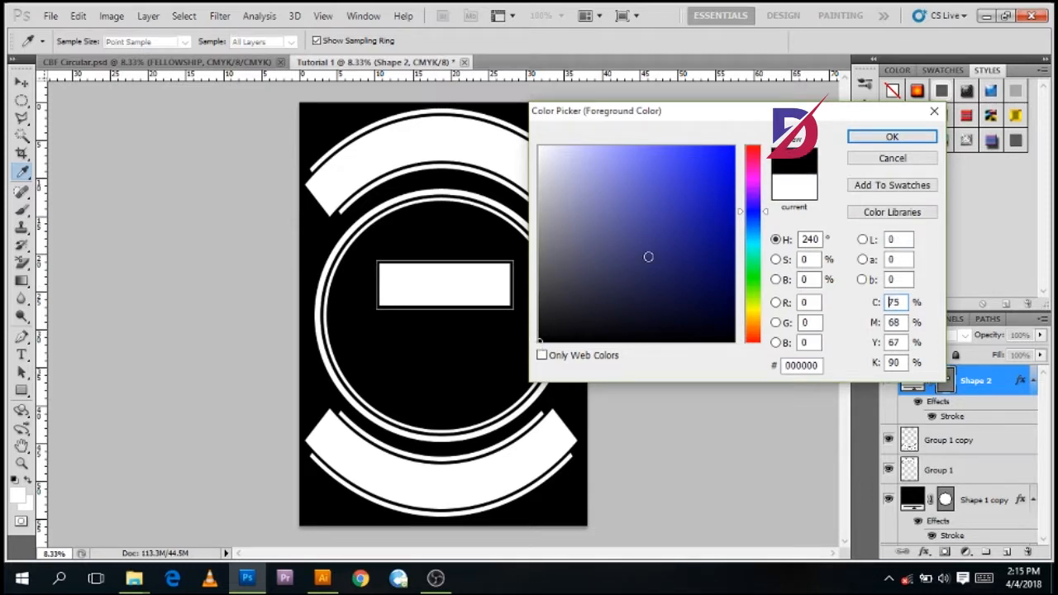
pyautogui.click(884, 134)
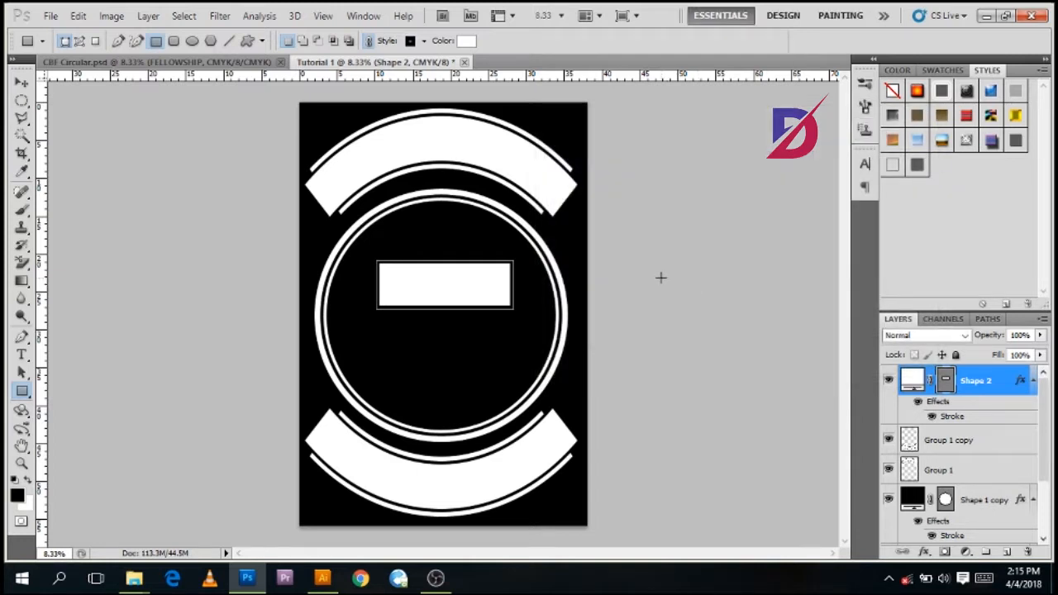
pyautogui.hotkey('alt', 'BackSpace')
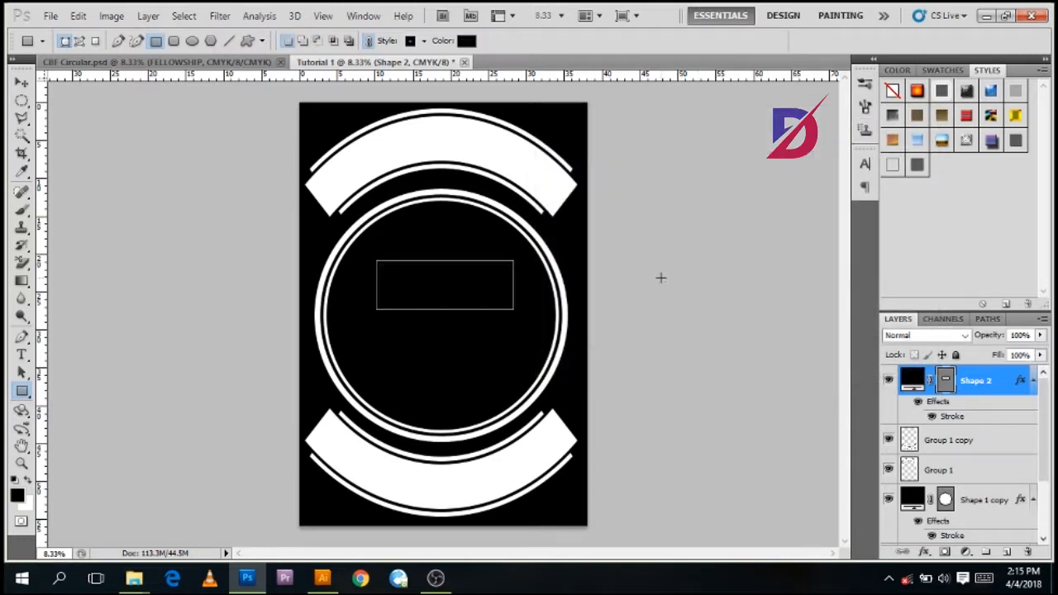
# Change the rectangle's stroke to white (ffffff) with a size of 50 px.
pyautogui.doubleClick(952, 418)
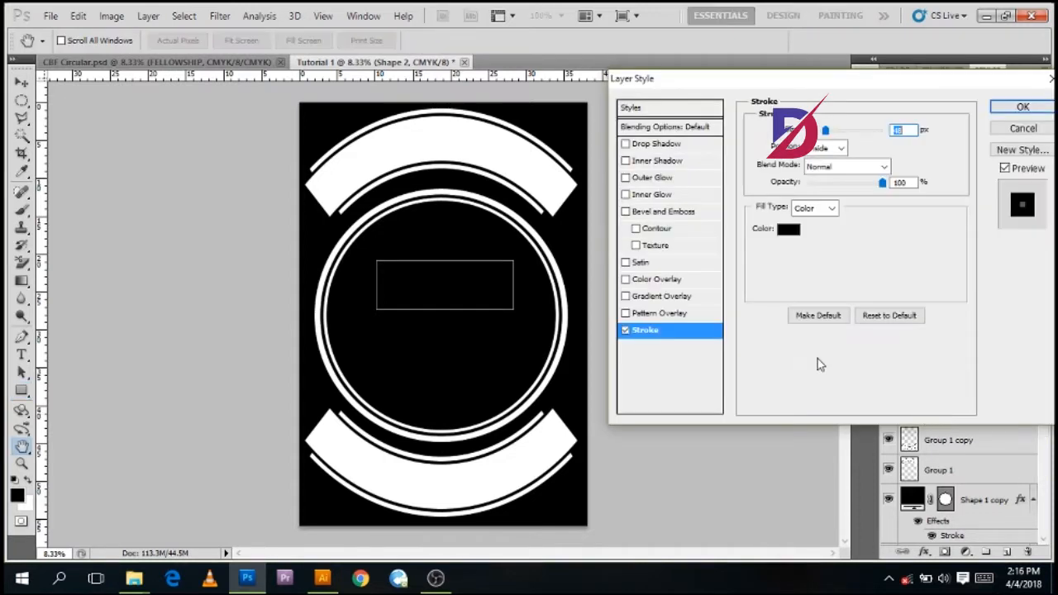
pyautogui.click(788, 230)
pyautogui.moveTo(571, 194)
pyautogui.mouseDown()
pyautogui.moveTo(540, 149)
pyautogui.moveTo(525, 146)
pyautogui.mouseUp()
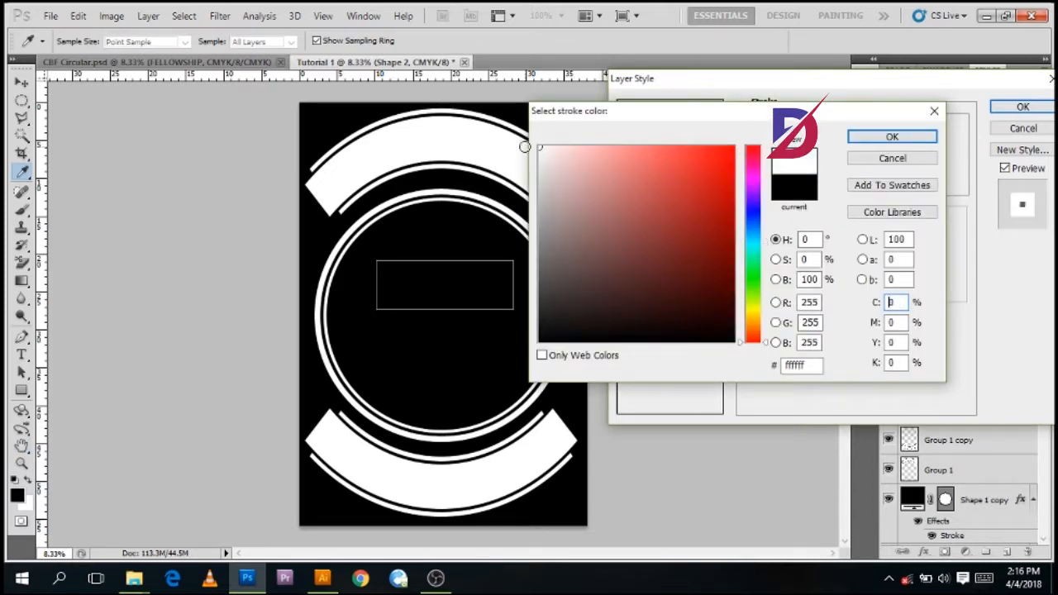
pyautogui.click(898, 137)
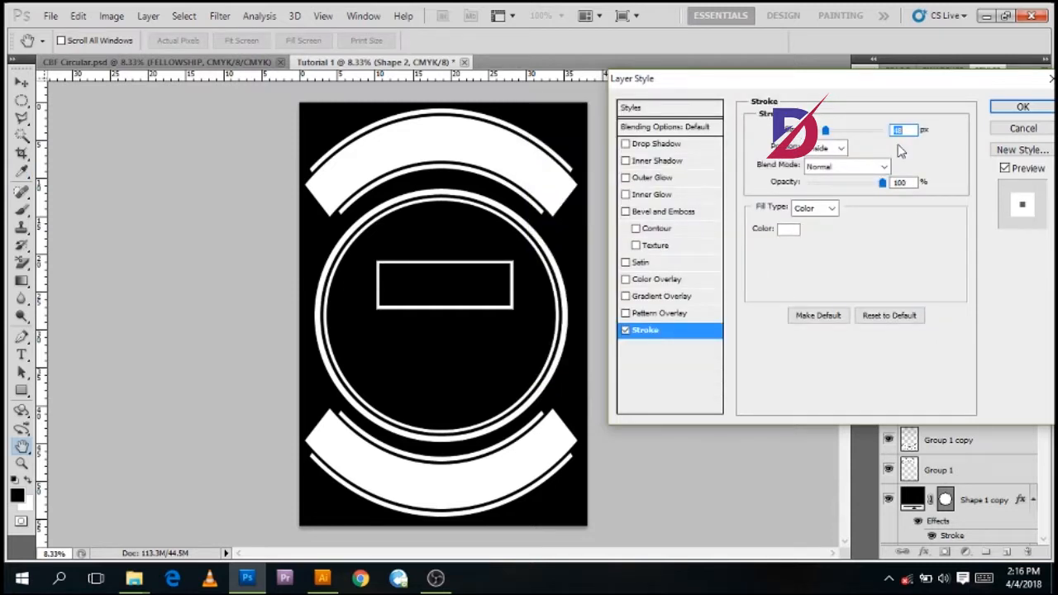
pyautogui.write('50')
pyautogui.click(1020, 108)
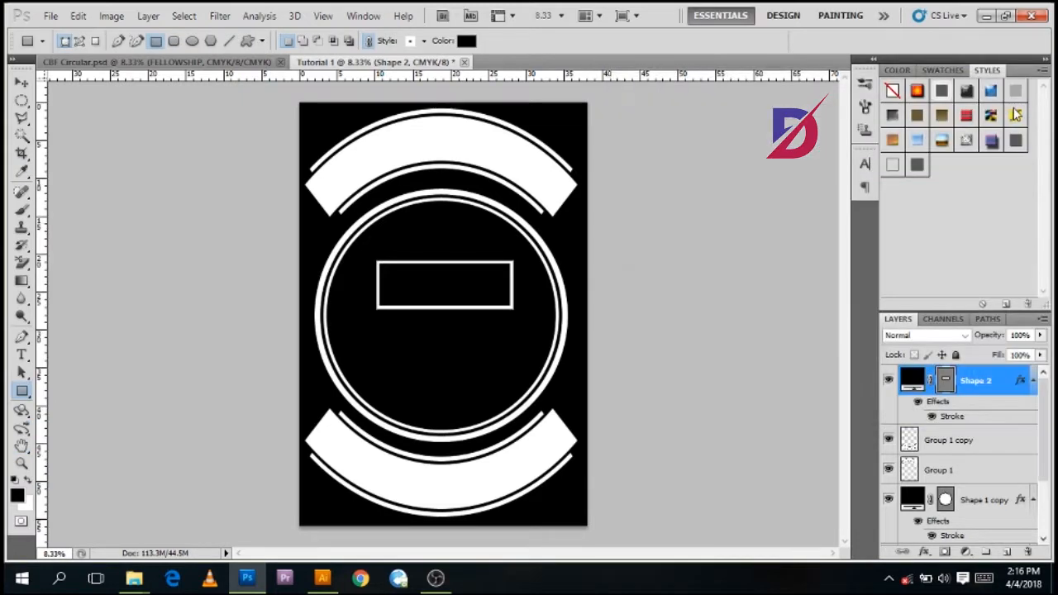
# Move the outlined rectangle up over the ring's top edge, centre it horizontally, and compare the layout with CBF Circular.psd.
pyautogui.click(23, 85)
pyautogui.moveTo(406, 281); pyautogui.dragTo(407, 205)
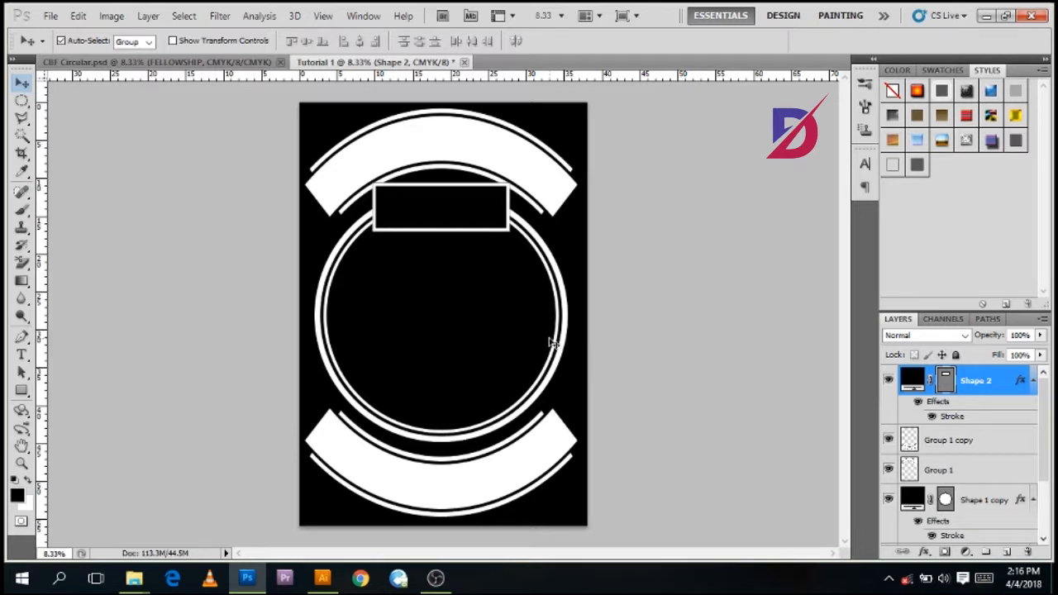
pyautogui.click(114, 64)
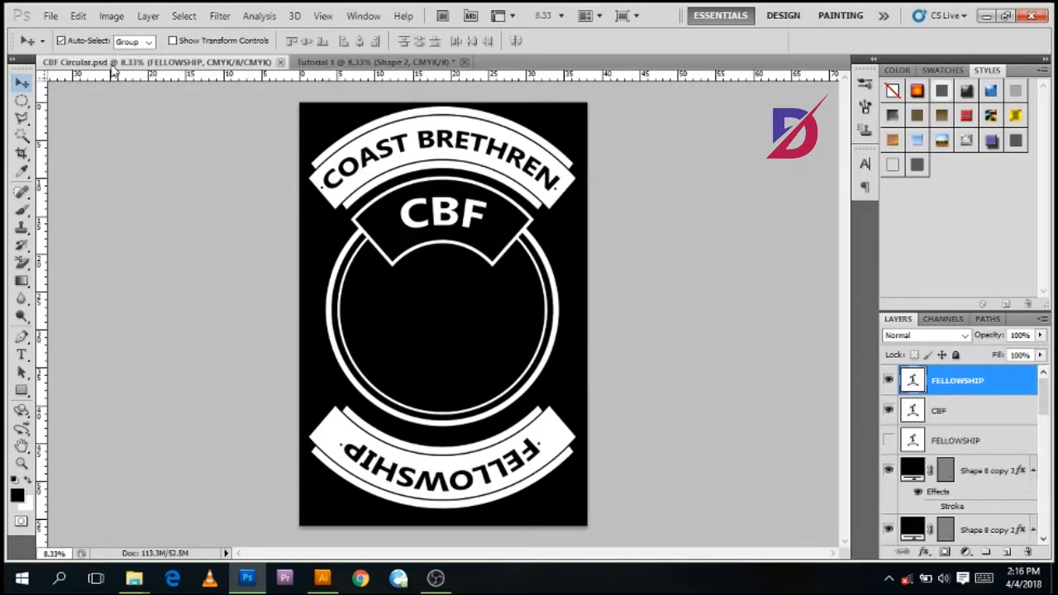
pyautogui.click(324, 63)
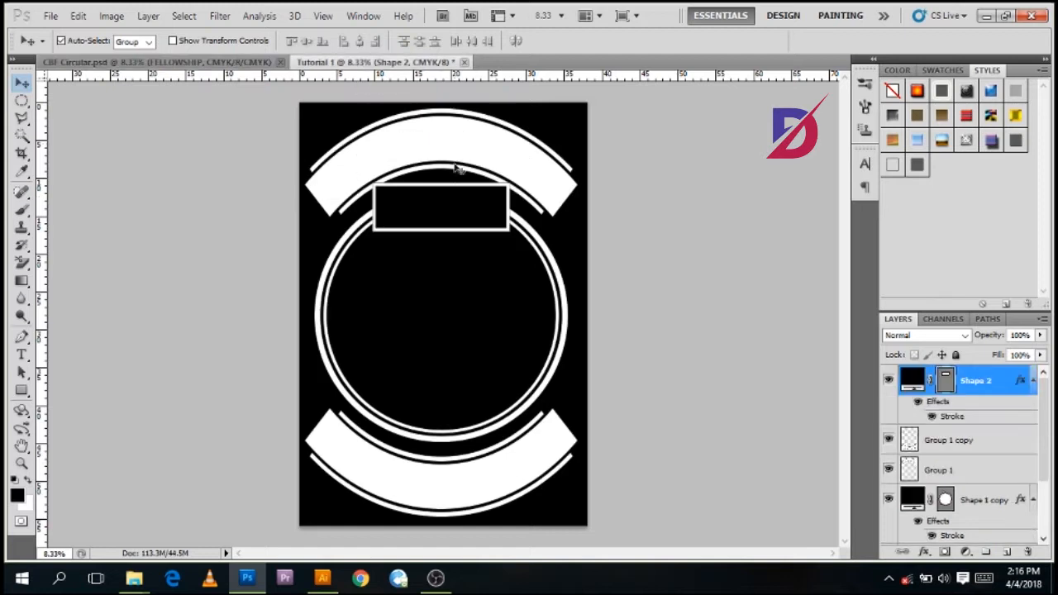
# Warp the Shape 2 rectangle with the Arc style at 50% bend and place it centred just beneath the upper banner.
pyautogui.hotkey('ctrl', 't')
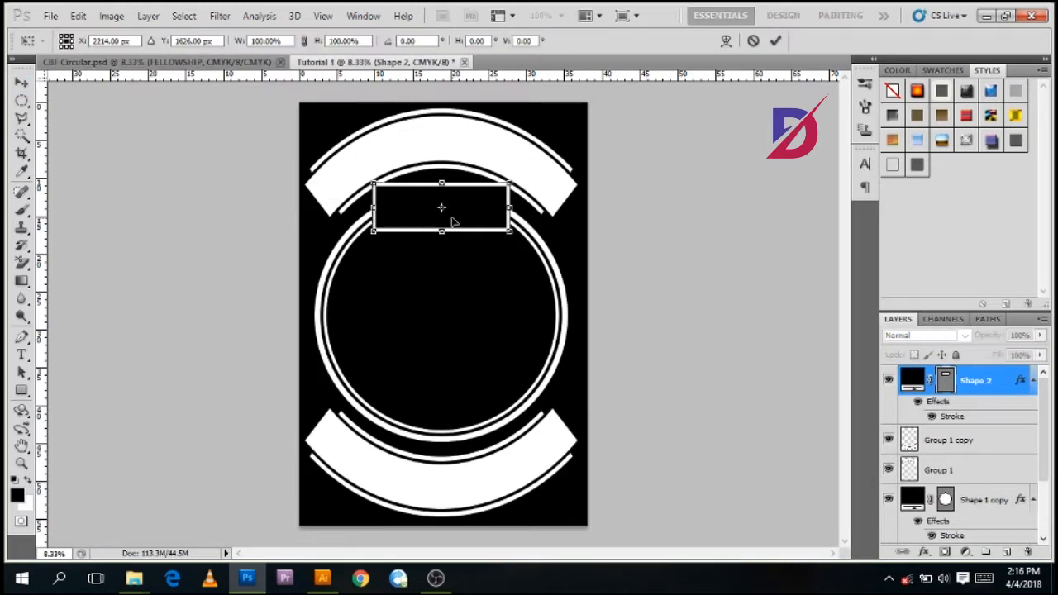
pyautogui.rightClick(479, 225)
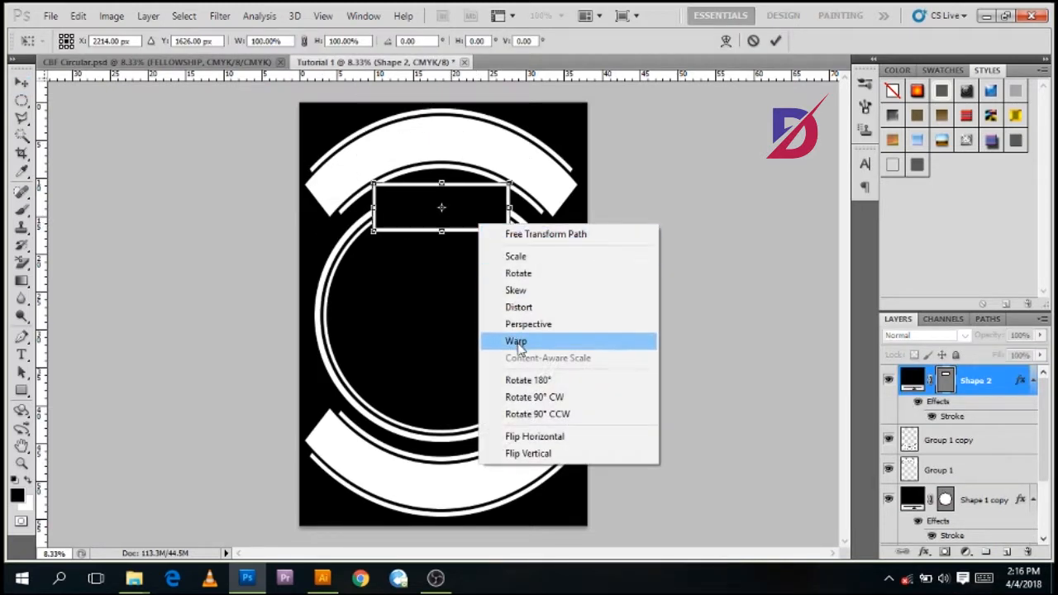
pyautogui.click(518, 341)
pyautogui.click(145, 41)
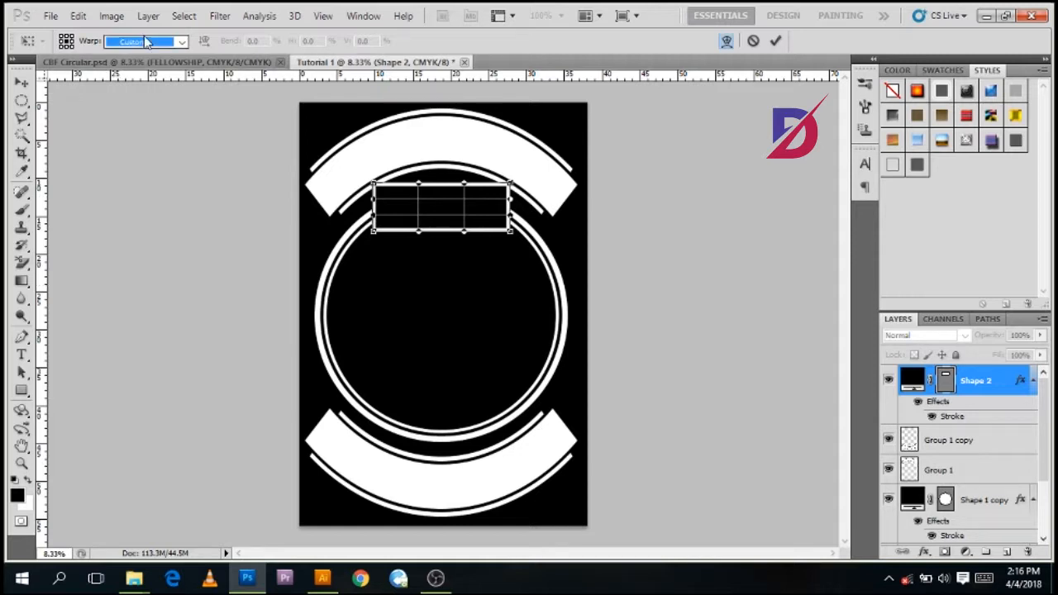
pyautogui.click(135, 106)
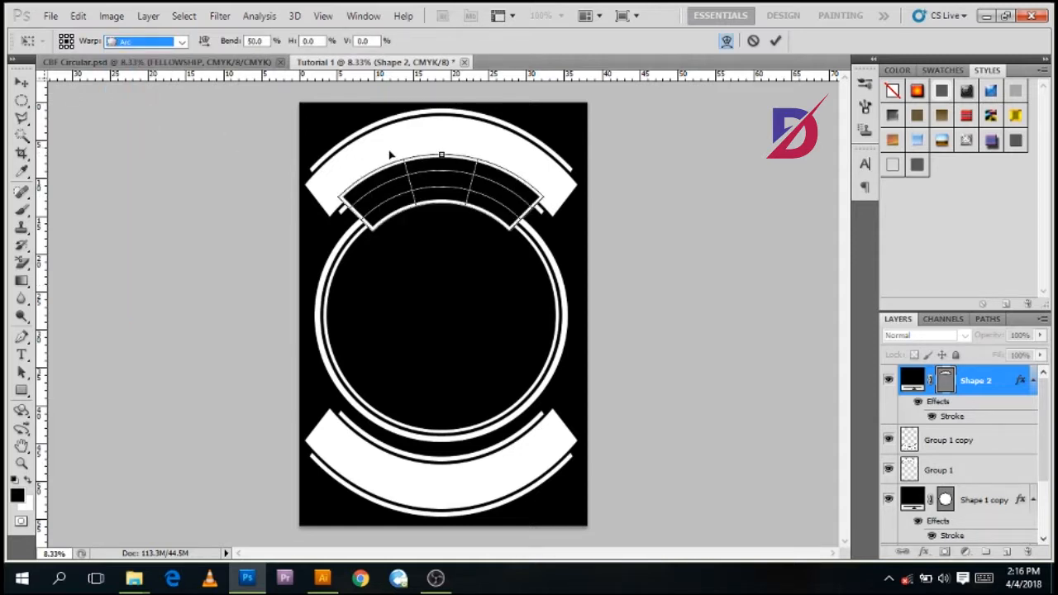
pyautogui.moveTo(441, 181); pyautogui.dragTo(447, 201)
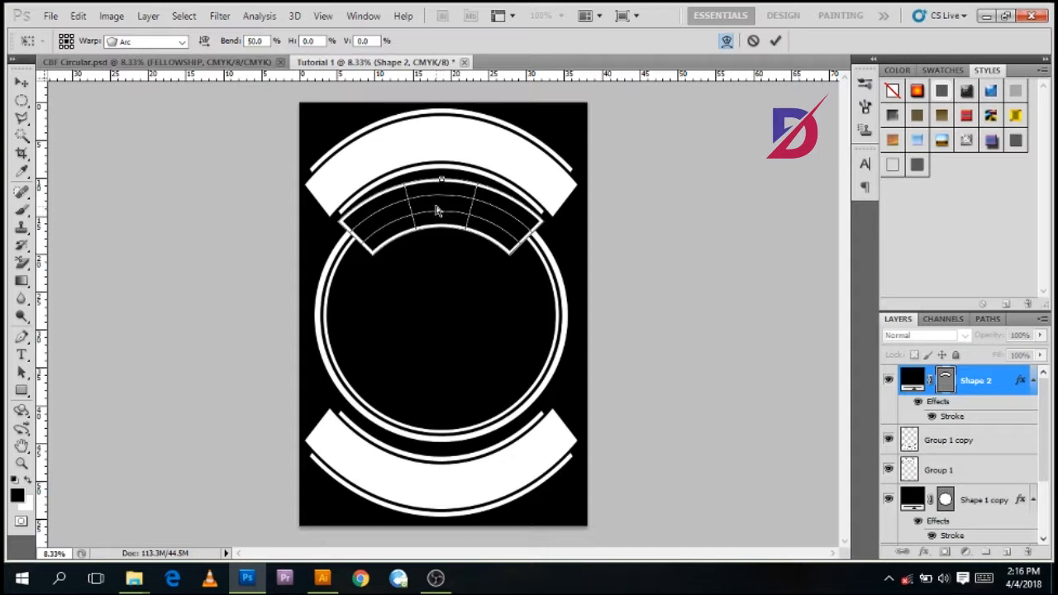
pyautogui.moveTo(430, 205); pyautogui.dragTo(420, 238)
pyautogui.click(776, 40)
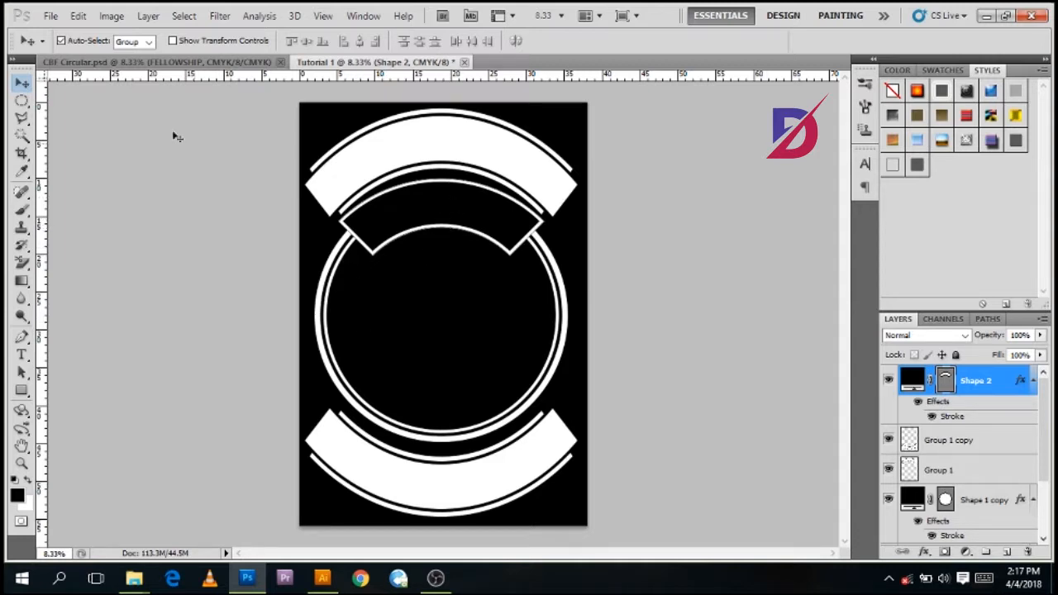
# Compare the layout with the lettering in CBF Circular.psd and choose the Horizontal Type tool for the Tutorial 1 document.
pyautogui.click(95, 63)
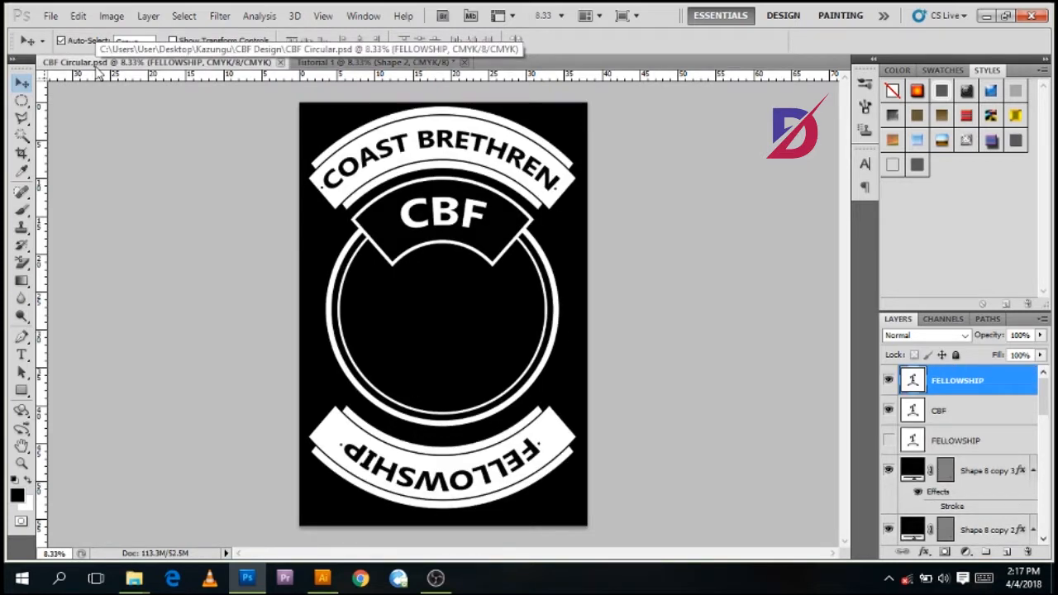
pyautogui.click(333, 61)
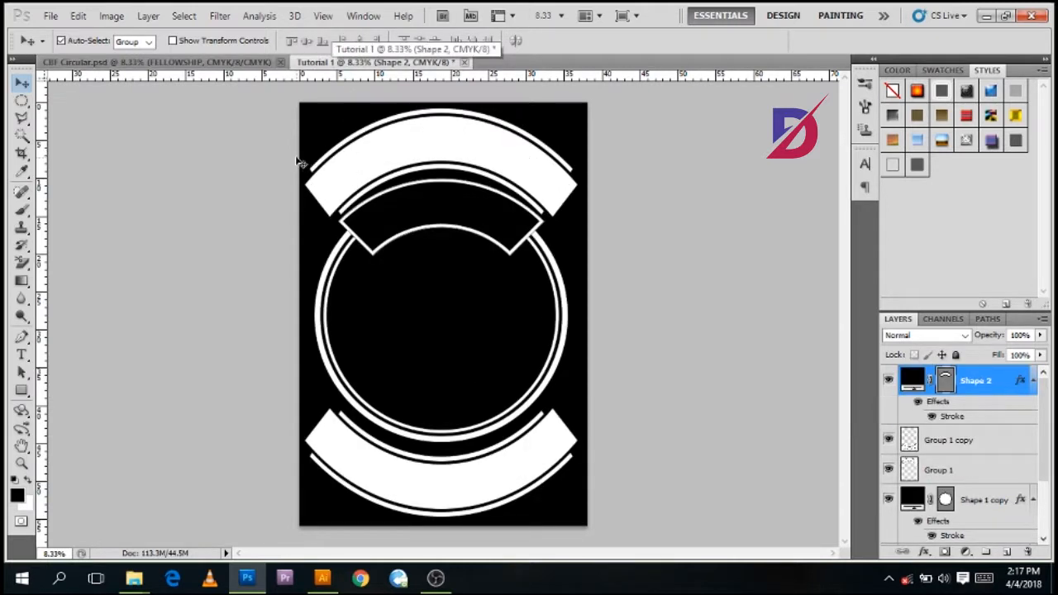
pyautogui.click(24, 358)
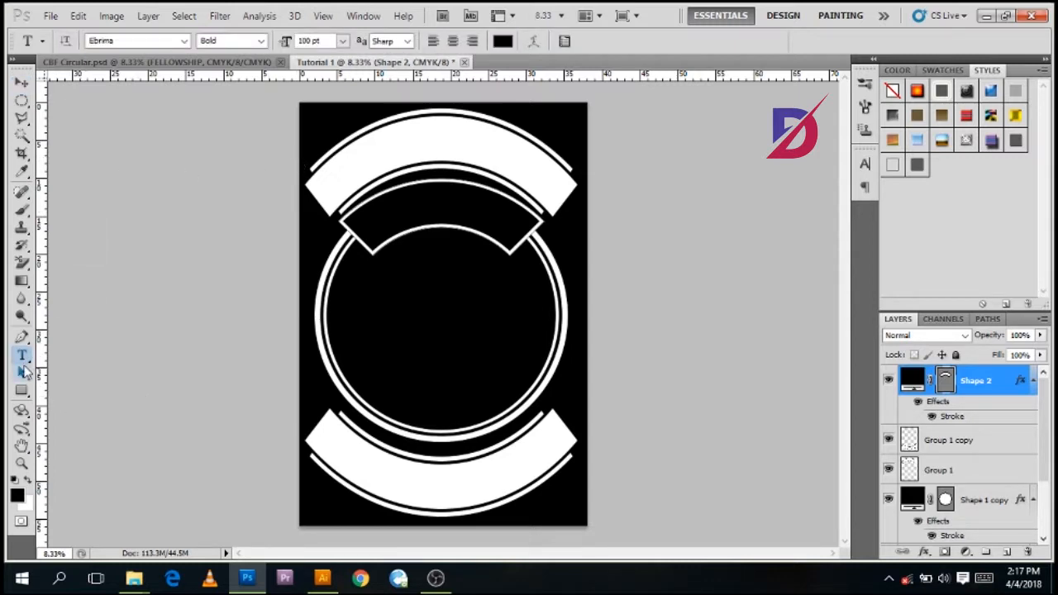
pyautogui.rightClick(23, 358)
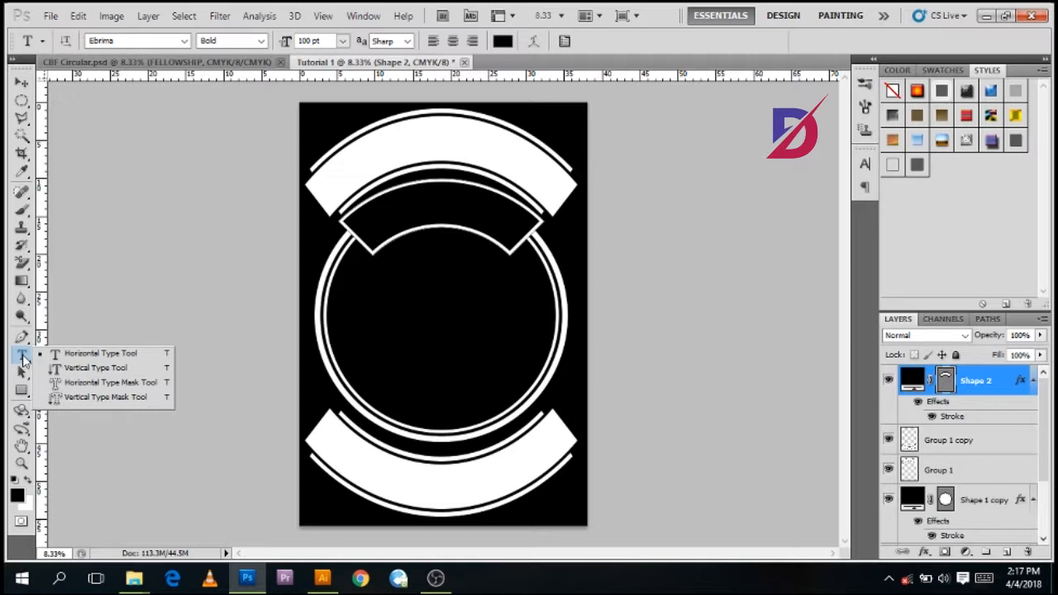
pyautogui.click(68, 355)
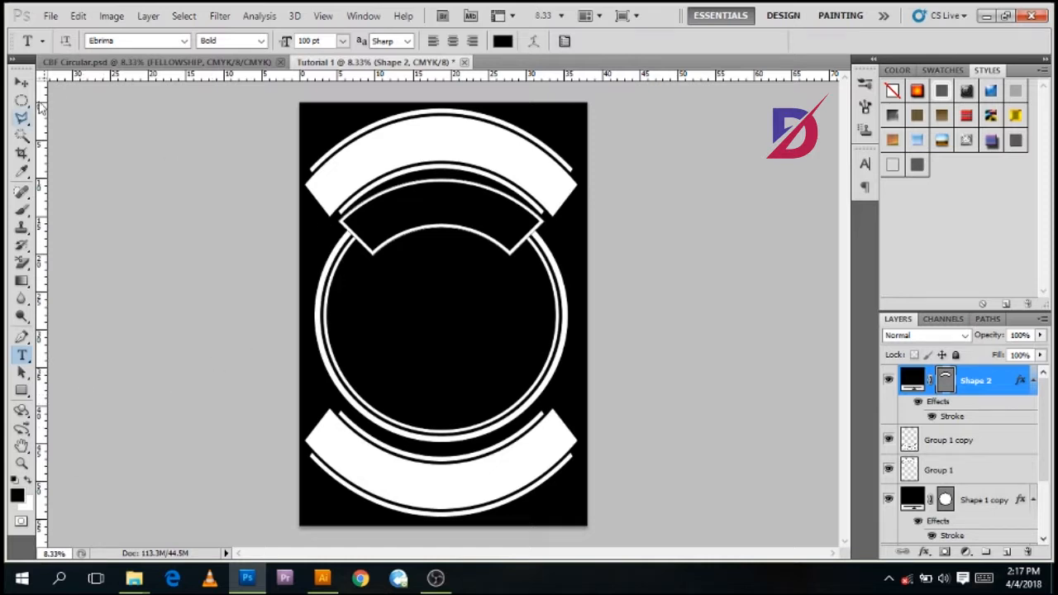
pyautogui.click(63, 64)
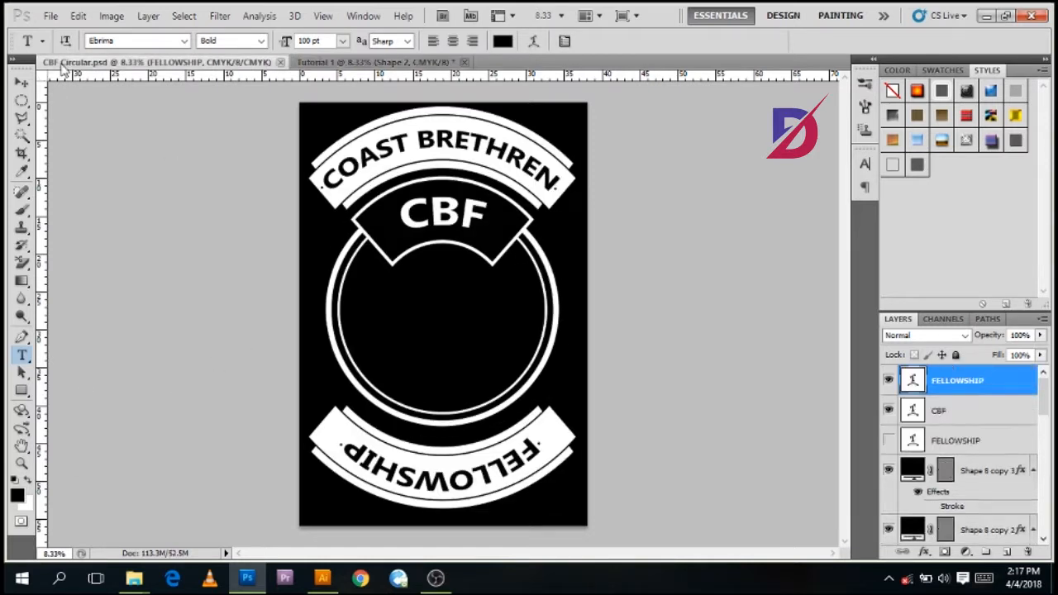
pyautogui.click(306, 67)
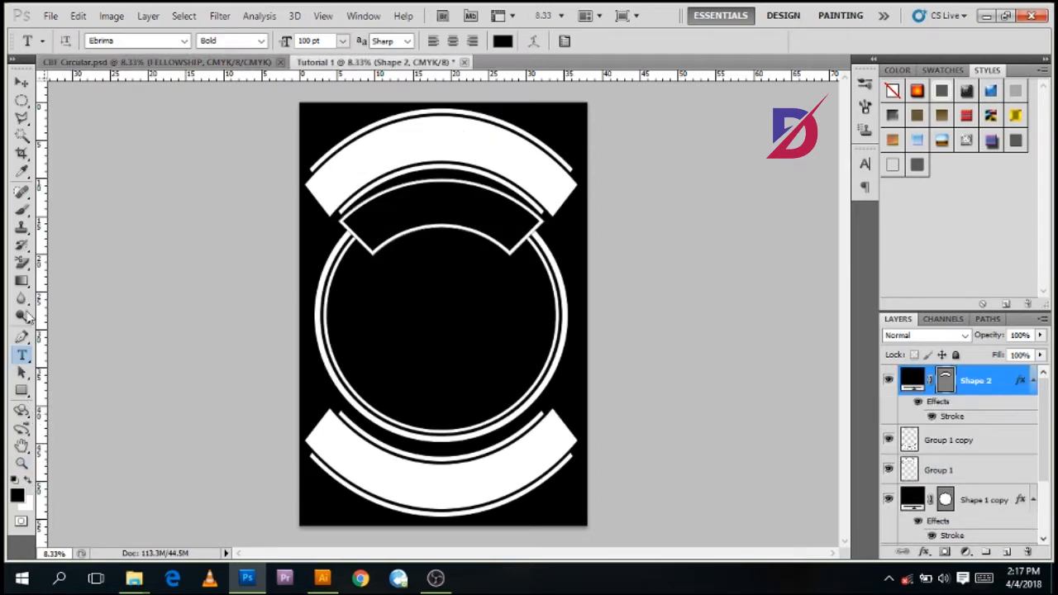
# Set the type size to 95 pt and start a text line at the left end of the upper banner.
pyautogui.click(86, 41)
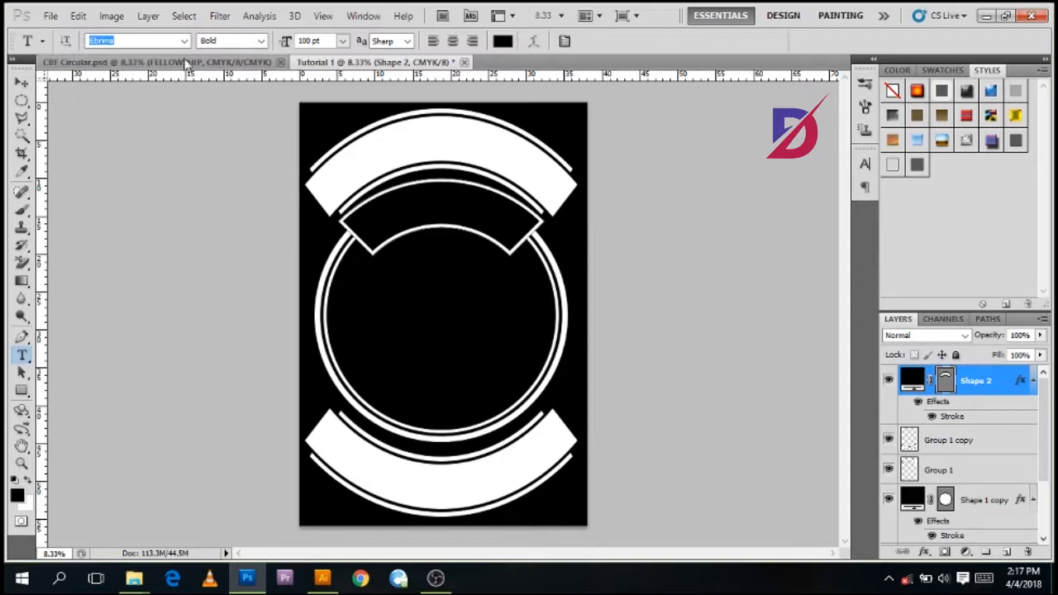
pyautogui.doubleClick(314, 41)
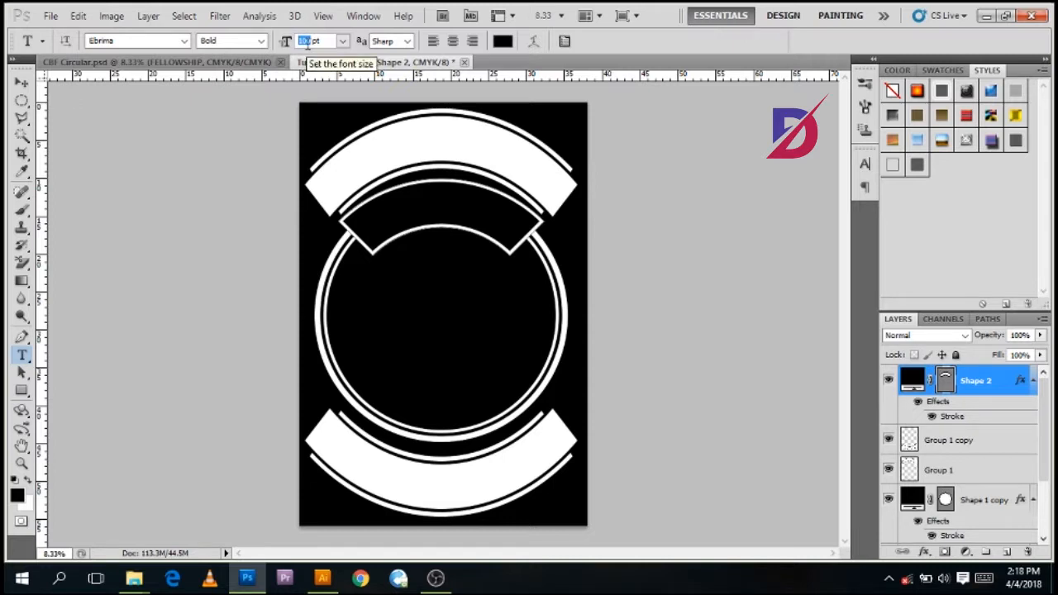
pyautogui.write('95')
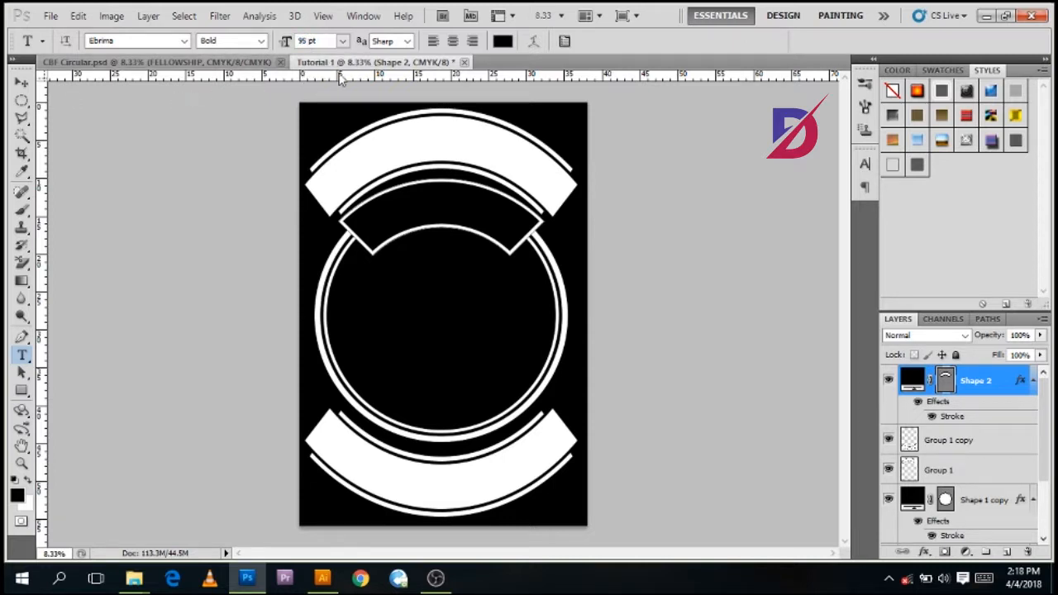
pyautogui.click(342, 41)
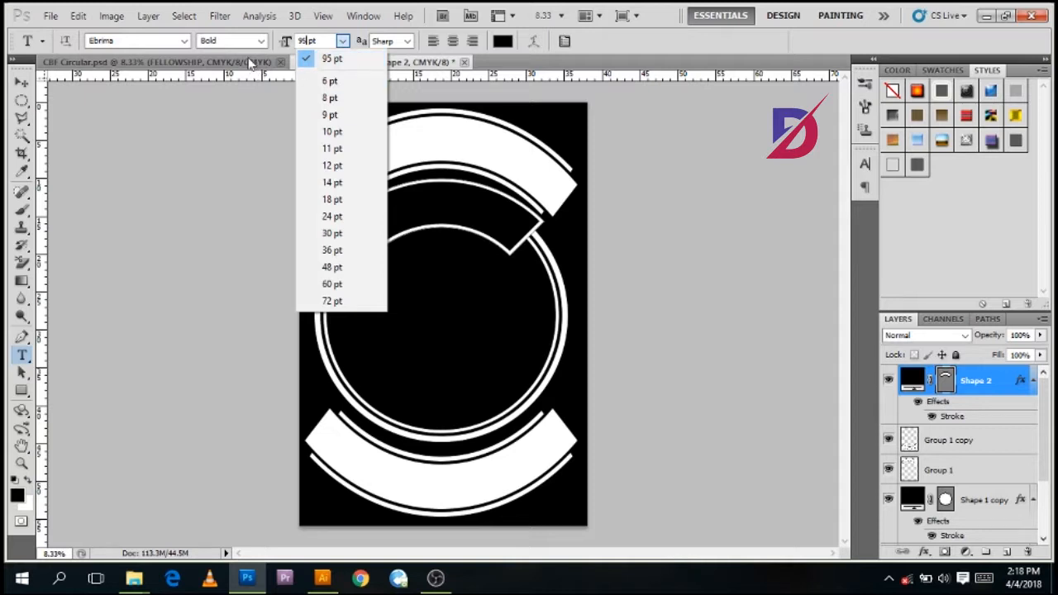
pyautogui.click(518, 53)
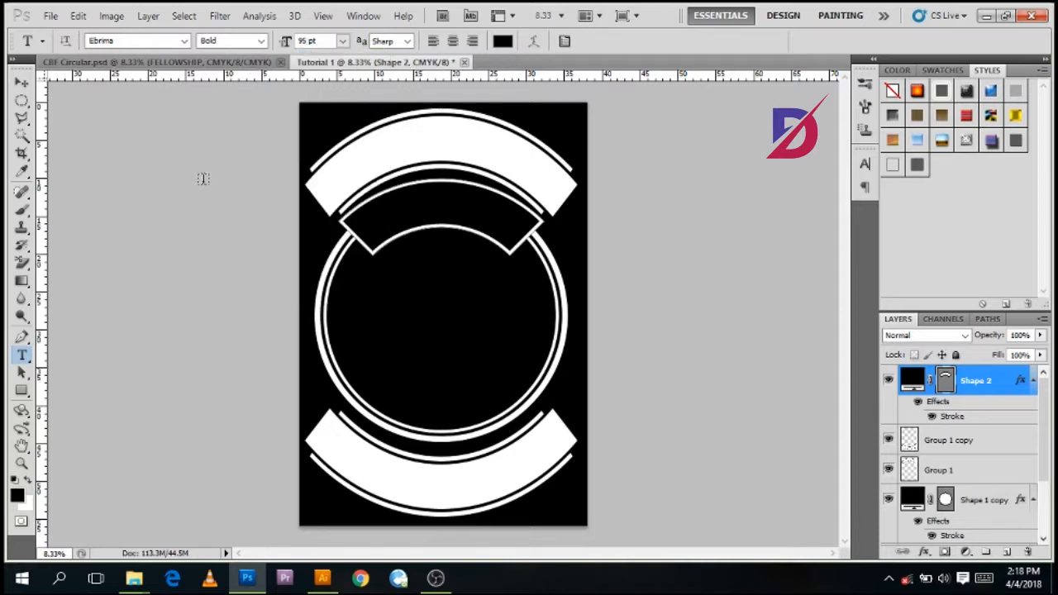
pyautogui.click(370, 220)
pyautogui.click(326, 184)
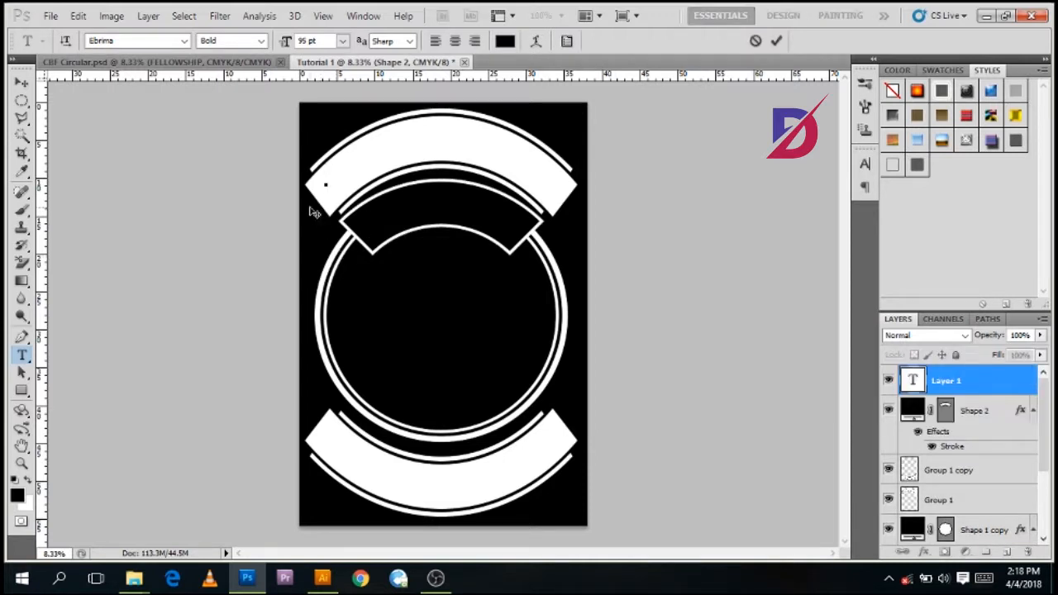
pyautogui.write('.coaa')
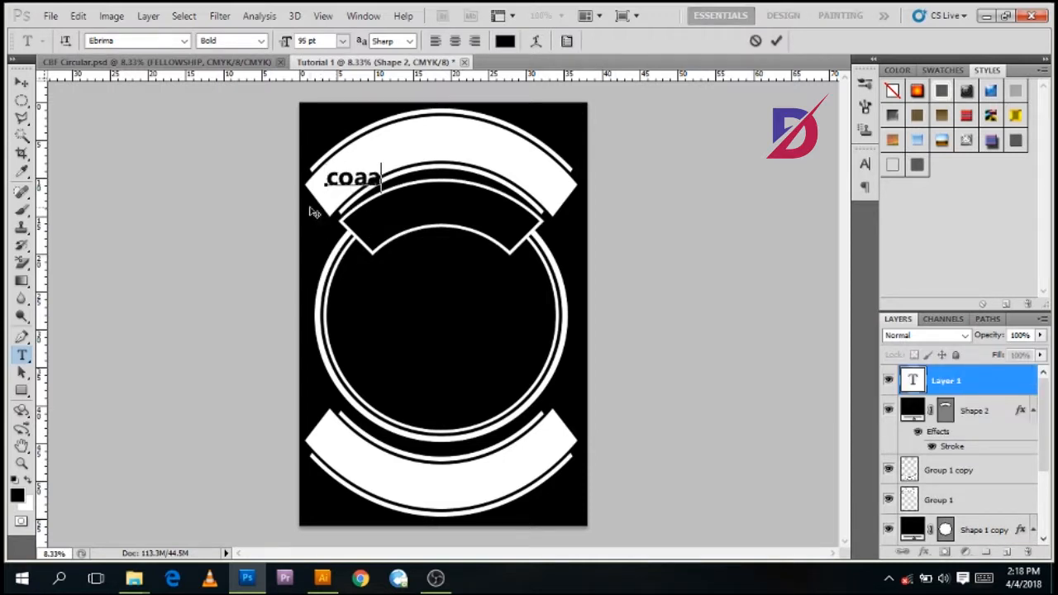
pyautogui.press('BackSpace')
pyautogui.press('BackSpace')
pyautogui.press('BackSpace')
pyautogui.press('BackSpace')
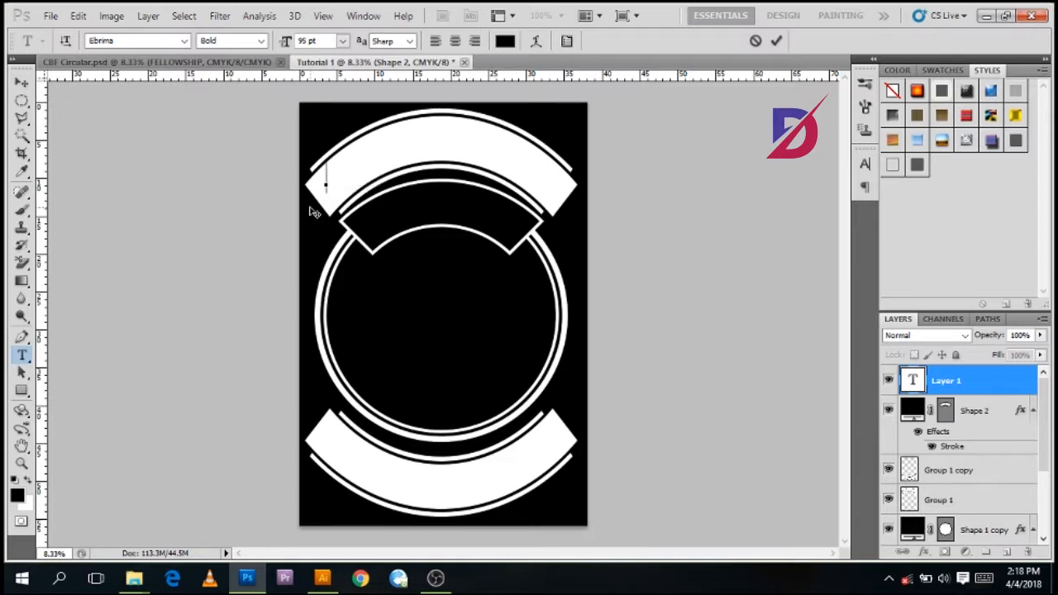
# Enter COAST BRETHREN in capitals as the banner text and move it straight up onto the middle of the upper banner.
pyautogui.write('C')
pyautogui.write('OAST')
pyautogui.write(' DRES')
pyautogui.write('HREN')
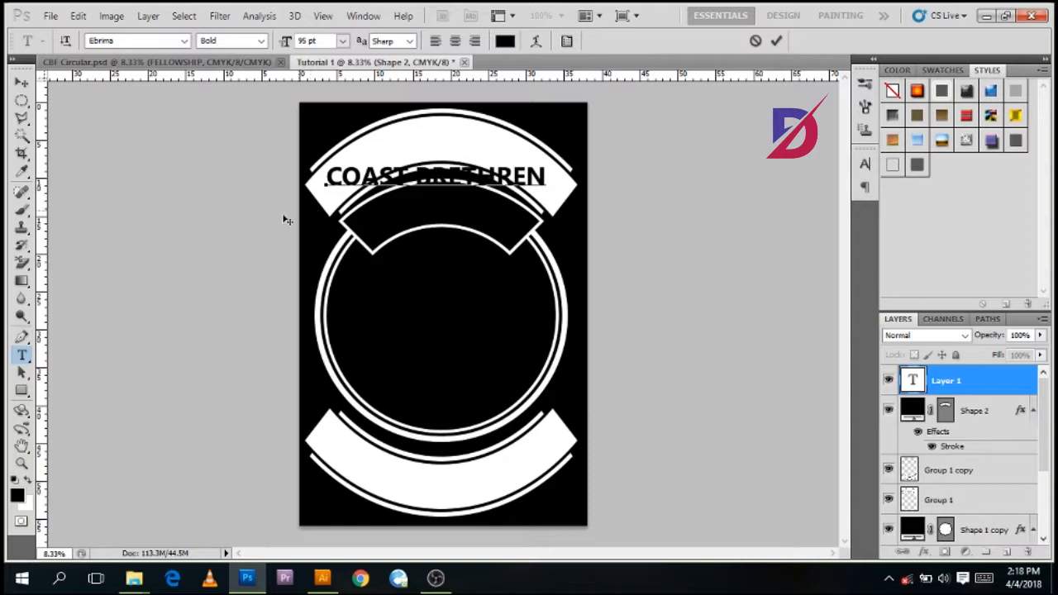
pyautogui.click(775, 43)
pyautogui.click(22, 83)
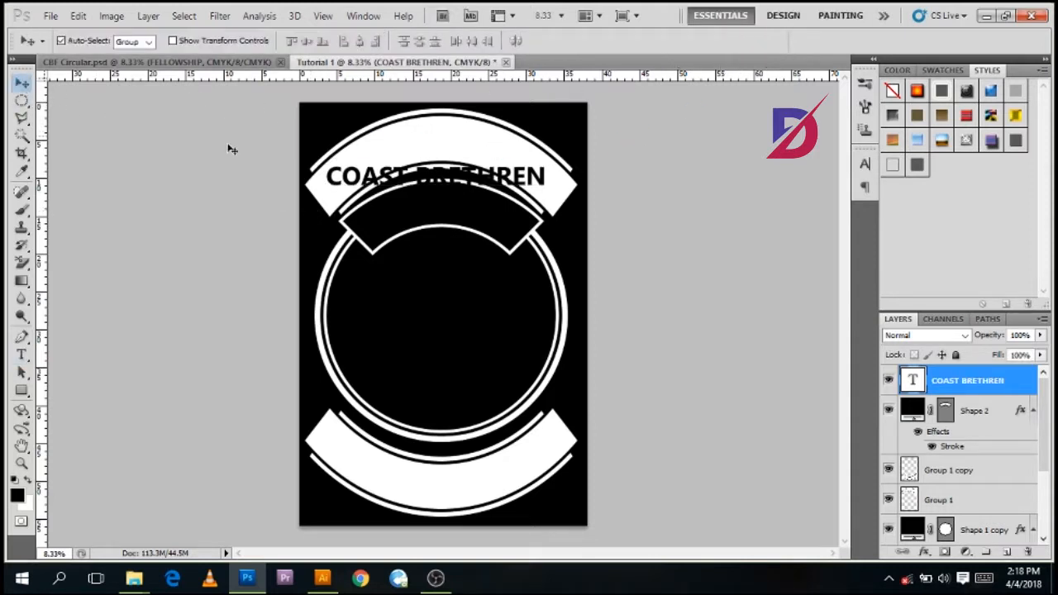
pyautogui.moveTo(379, 176); pyautogui.dragTo(378, 155)
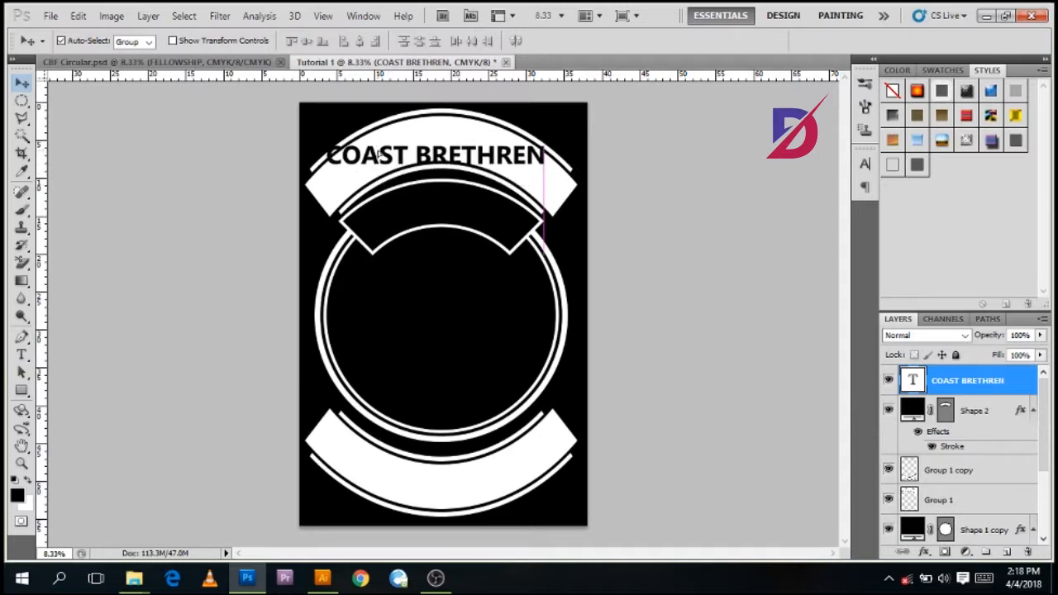
pyautogui.hotkey('ctrl', 't')
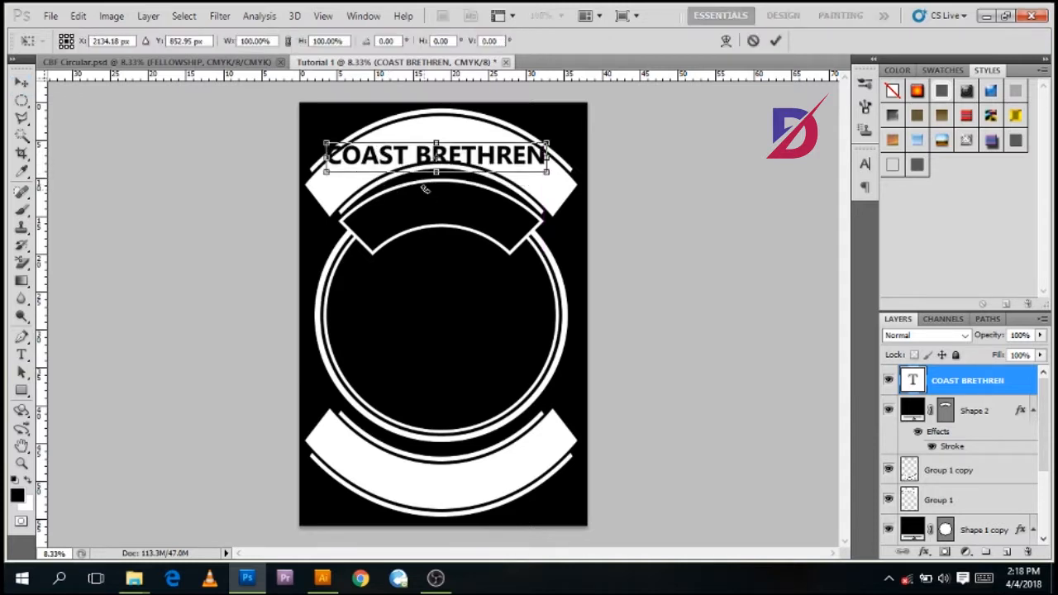
pyautogui.rightClick(476, 166)
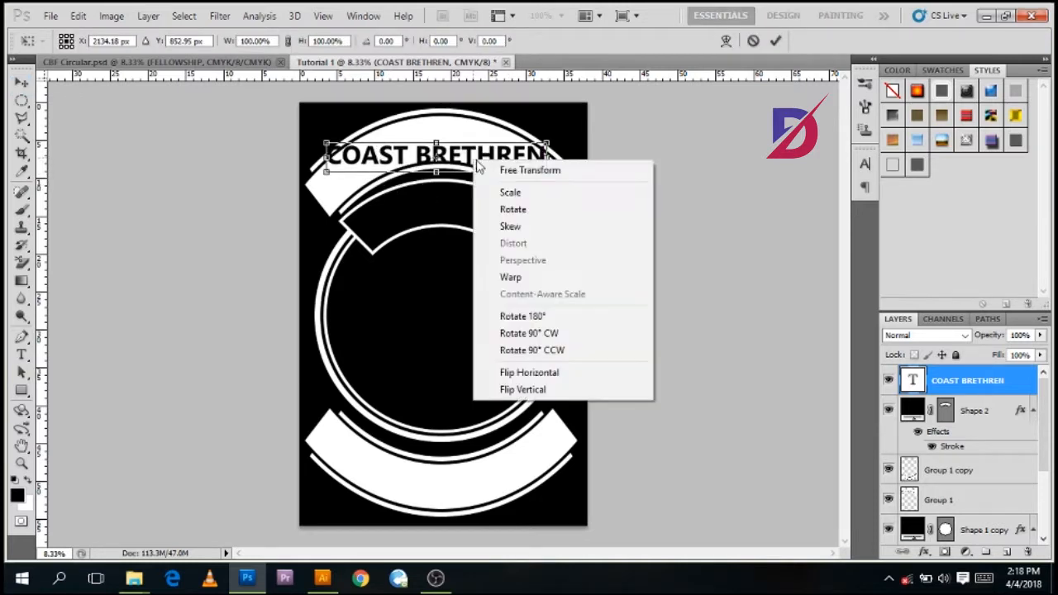
pyautogui.click(506, 277)
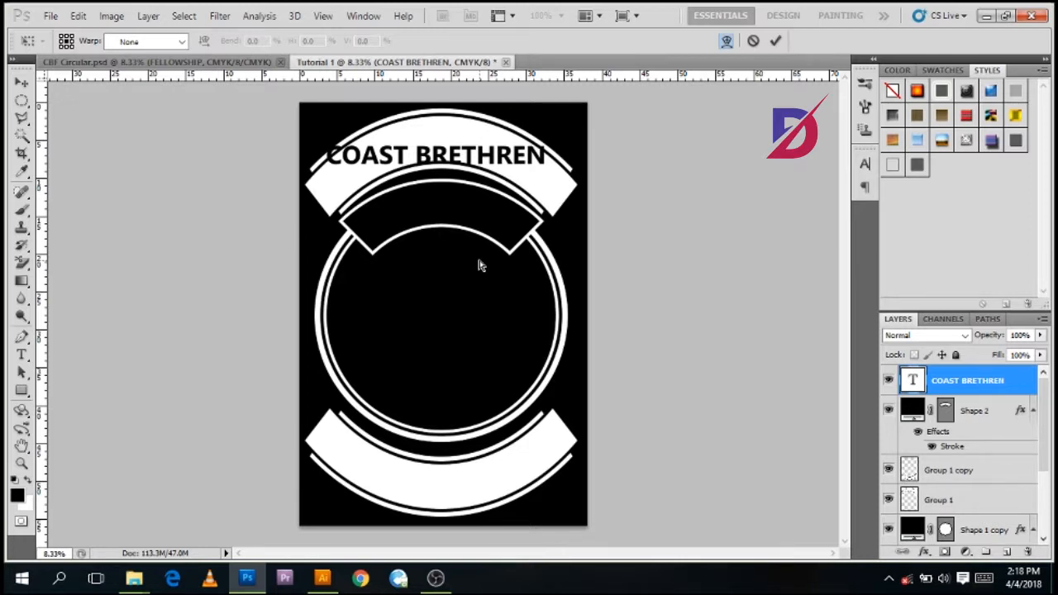
pyautogui.click(145, 42)
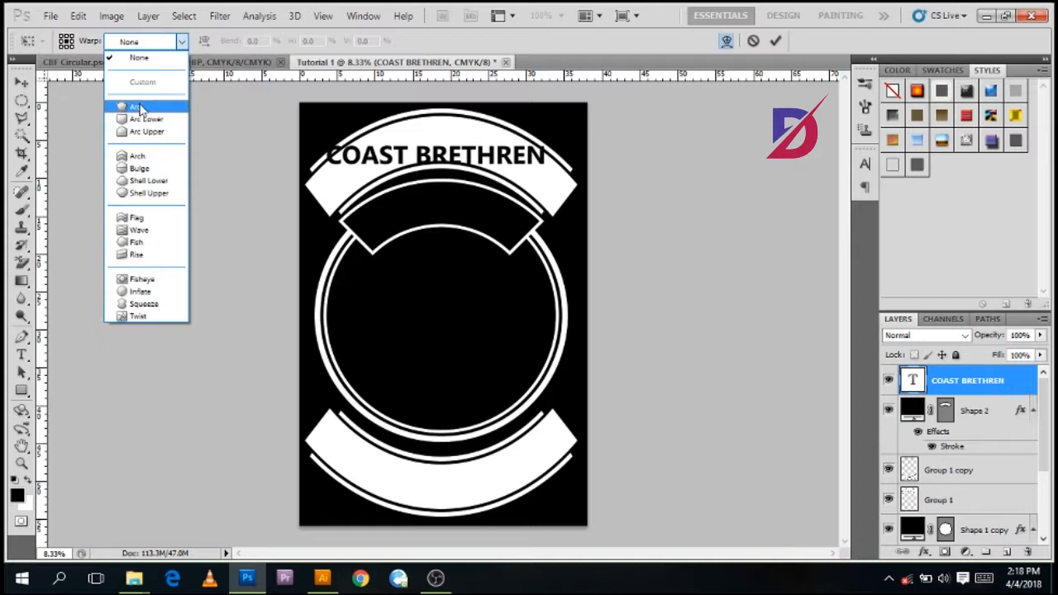
pyautogui.click(139, 108)
pyautogui.moveTo(436, 98); pyautogui.dragTo(436, 133)
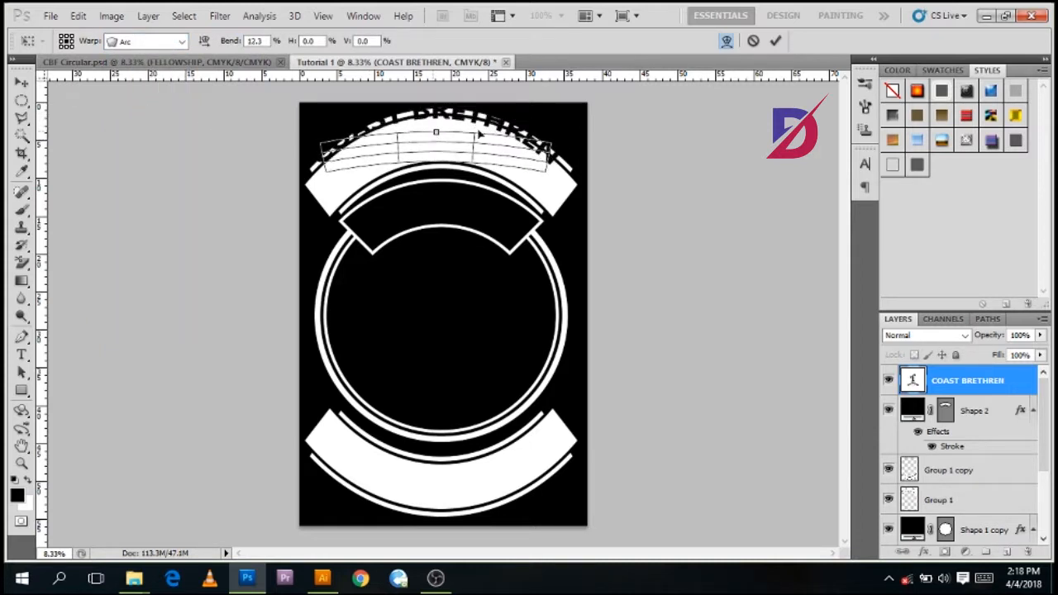
pyautogui.click(753, 41)
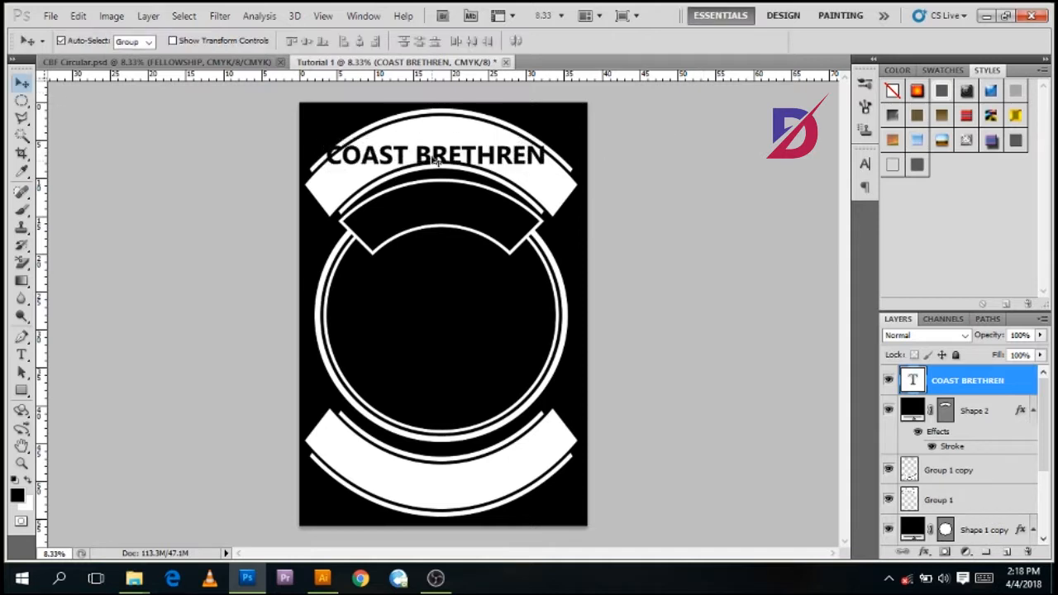
# Warp the COAST BRETHREN text with the Arc style at 50% bend.
pyautogui.hotkey('ctrl', 't')
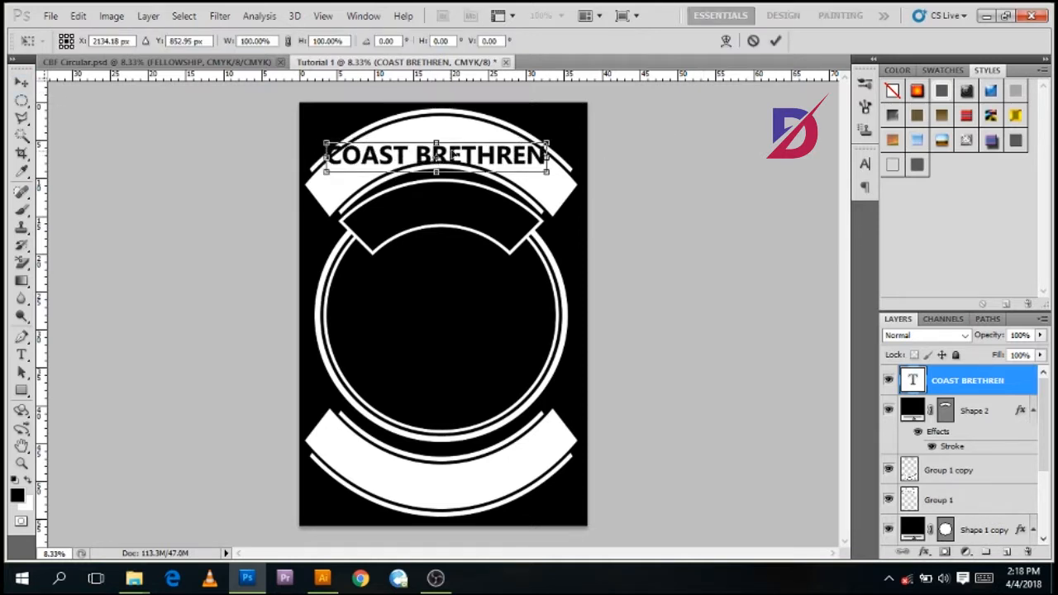
pyautogui.rightClick(452, 152)
pyautogui.click(480, 267)
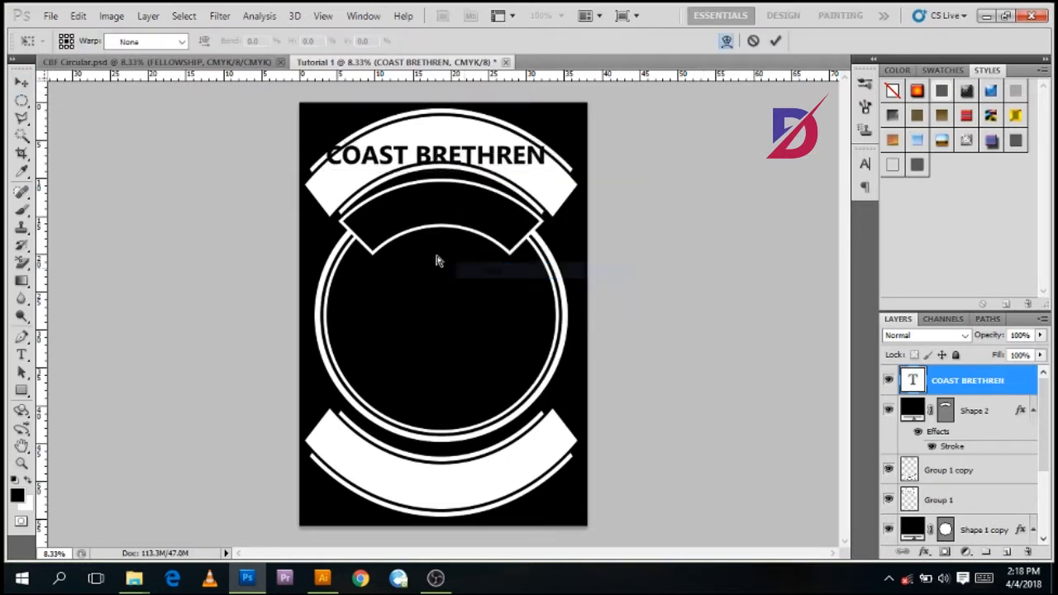
pyautogui.click(158, 41)
pyautogui.click(150, 110)
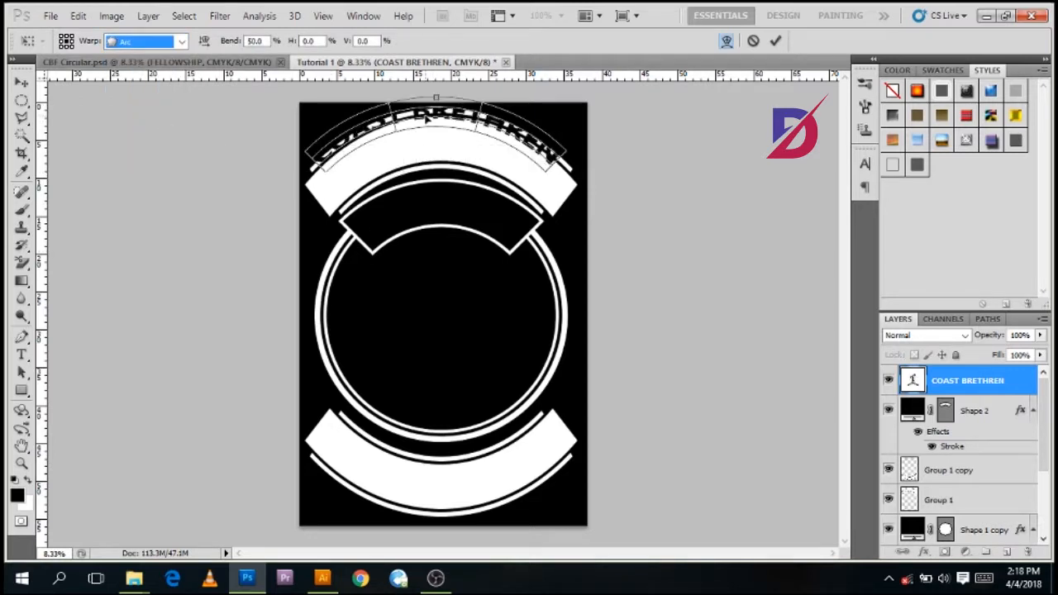
pyautogui.press('Down')
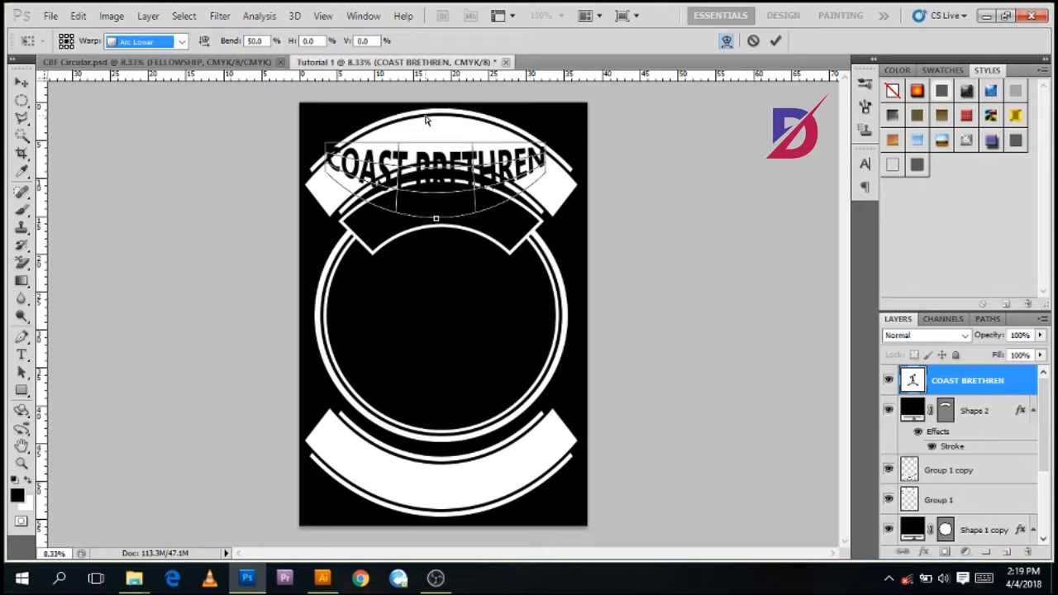
pyautogui.click(144, 41)
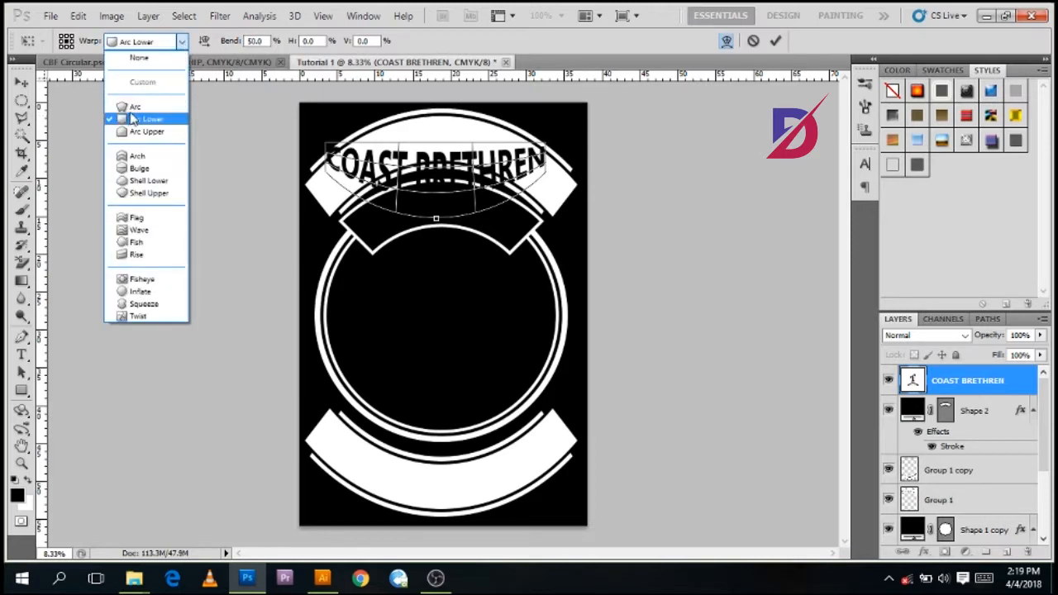
pyautogui.click(132, 109)
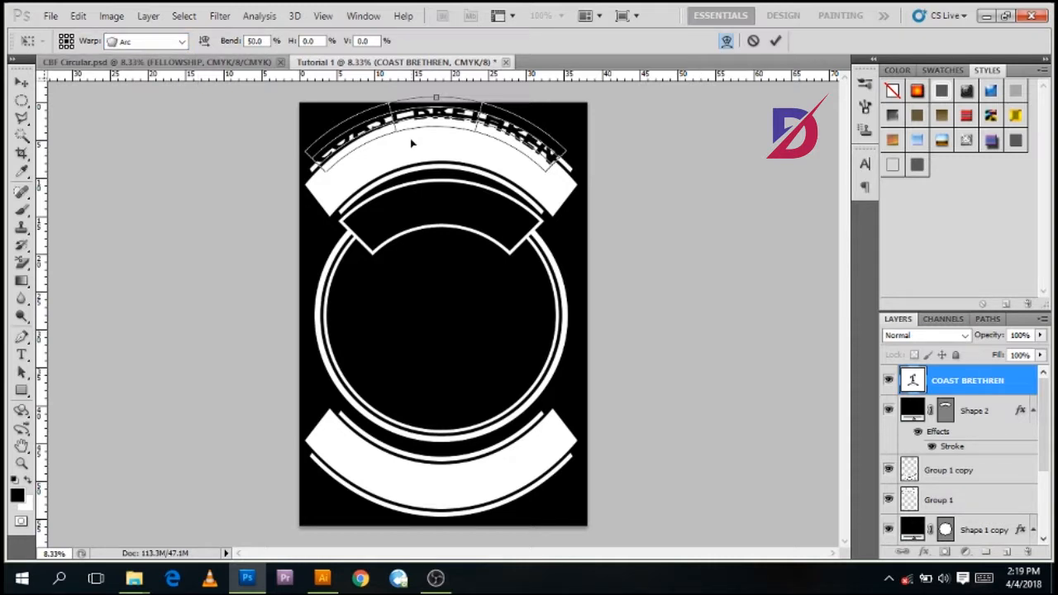
# Nudge the arched COAST BRETHREN text down and slightly right until it is centred in the upper banner, and apply the warp.
pyautogui.press('Down')
pyautogui.press('Down')
pyautogui.press('Down')
pyautogui.press('Down')
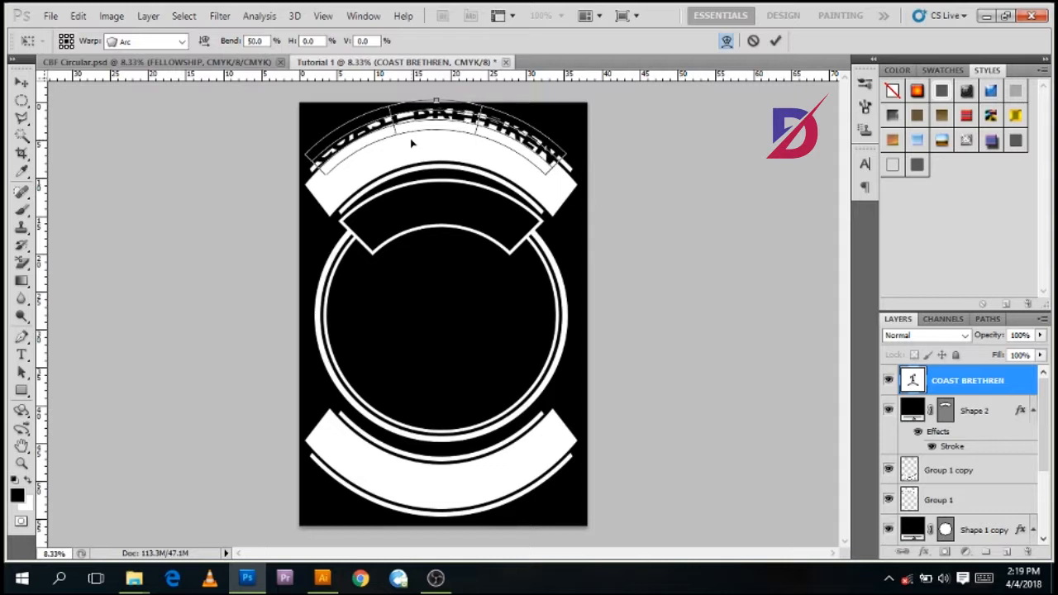
pyautogui.press('Down')
pyautogui.press('Down')
pyautogui.press('Down')
pyautogui.press('Down')
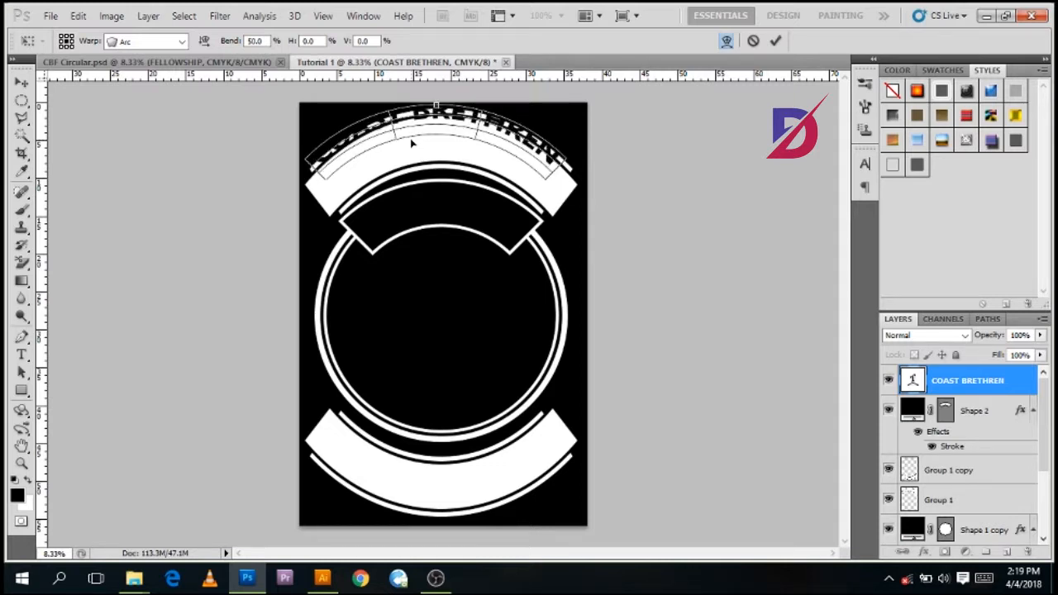
pyautogui.press('Down')
pyautogui.press('Down')
pyautogui.press('Down')
pyautogui.press('Down')
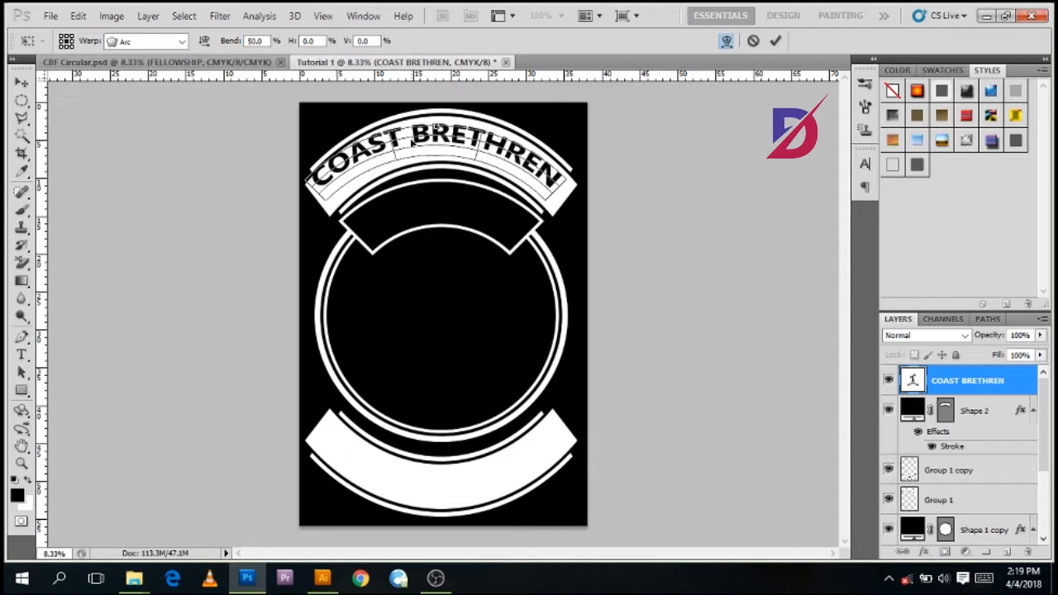
pyautogui.press('Down')
pyautogui.press('Down')
pyautogui.press('Down')
pyautogui.press('Down')
pyautogui.press('Down')
pyautogui.press('Down')
pyautogui.press('Down')
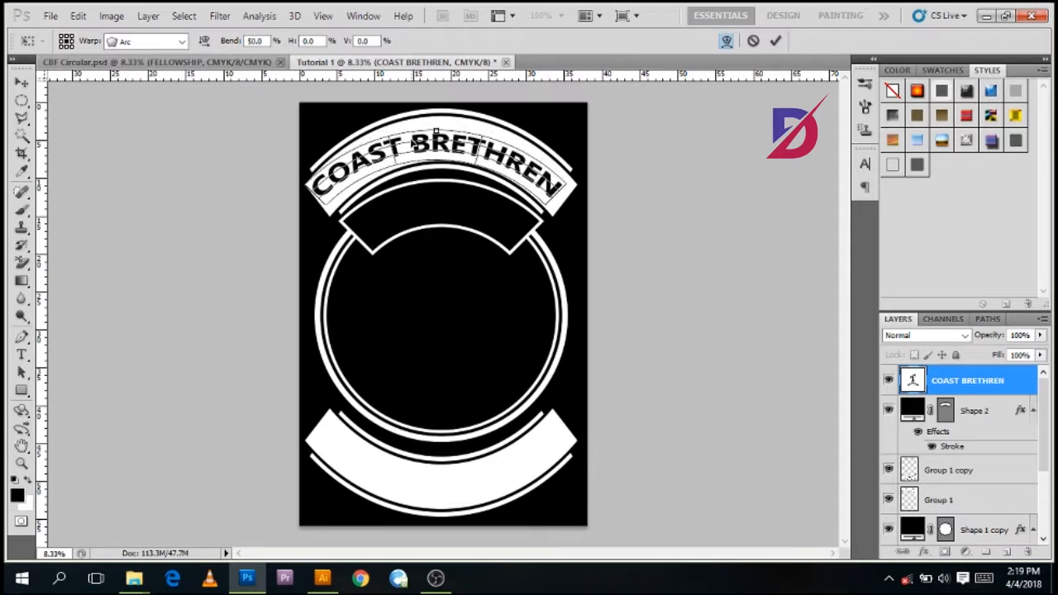
pyautogui.press('Down')
pyautogui.press('Down')
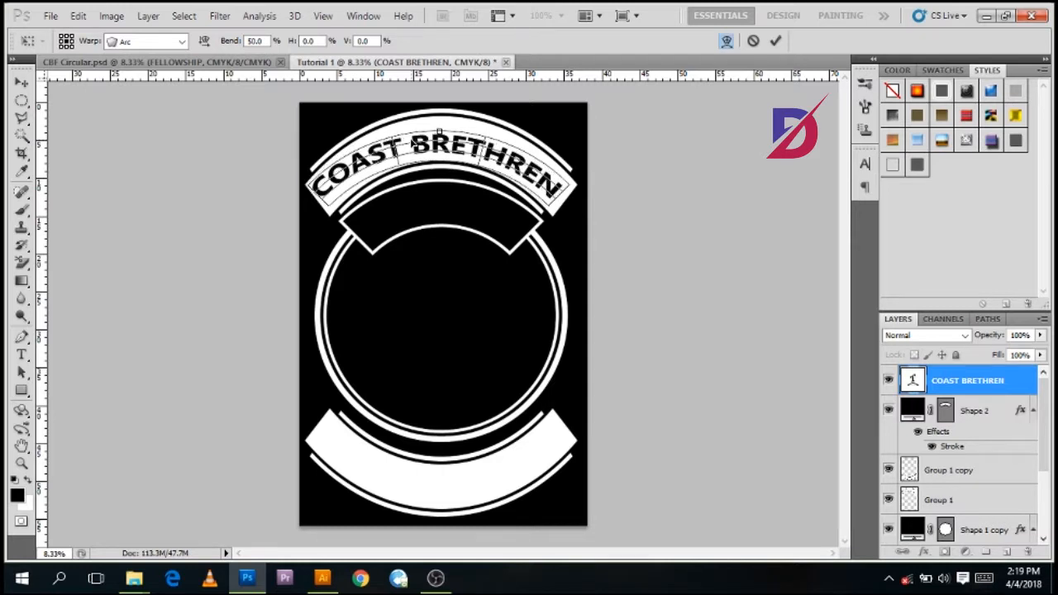
pyautogui.press('Right')
pyautogui.press('Right')
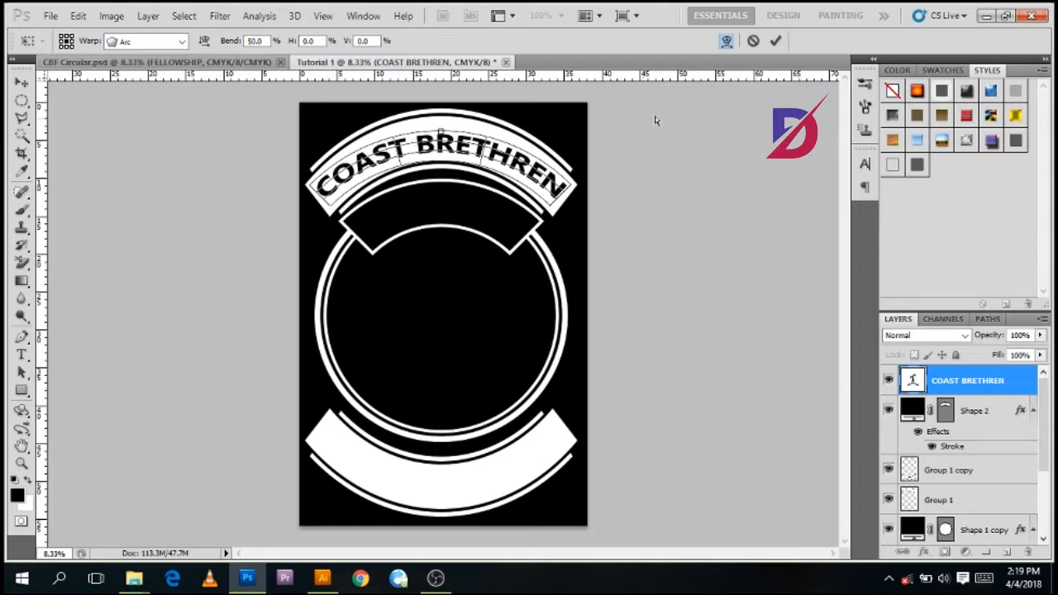
pyautogui.click(789, 42)
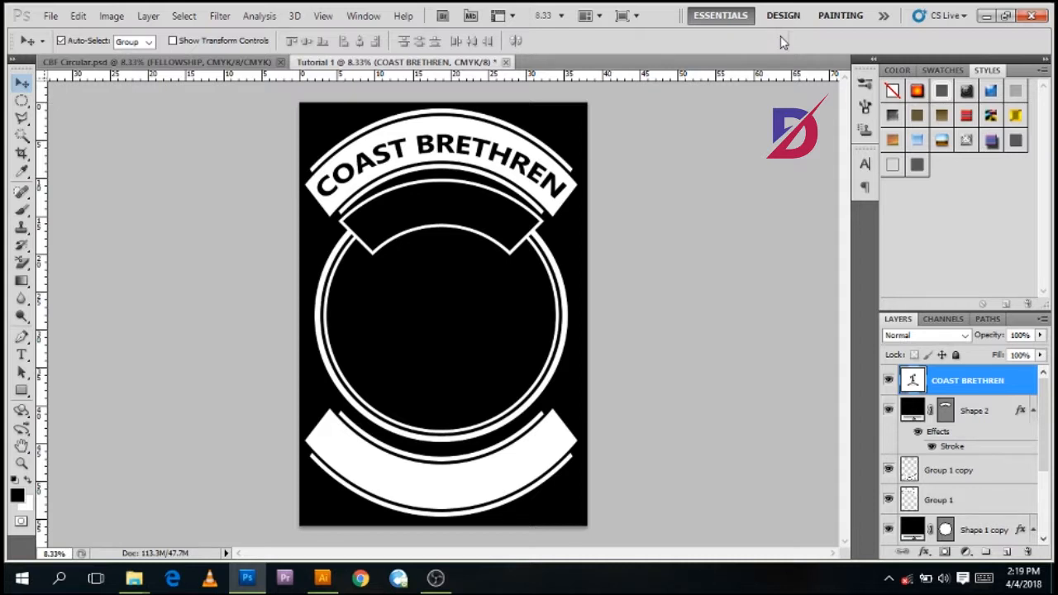
# Check the lettering in CBF Circular.psd, then enter CBF as a new text line inside the circle of the Tutorial 1 document.
pyautogui.click(158, 62)
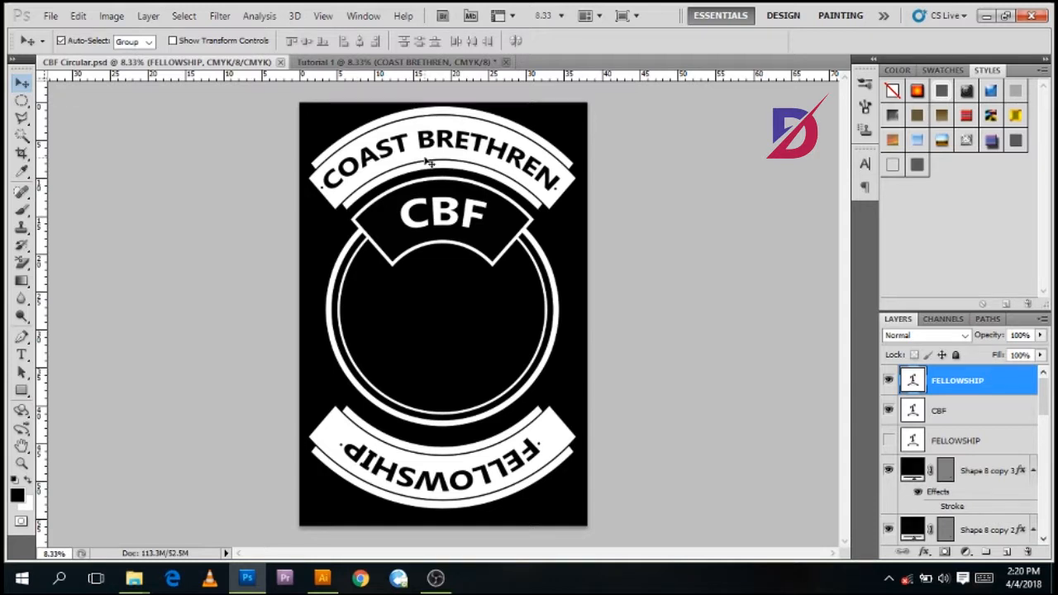
pyautogui.click(339, 62)
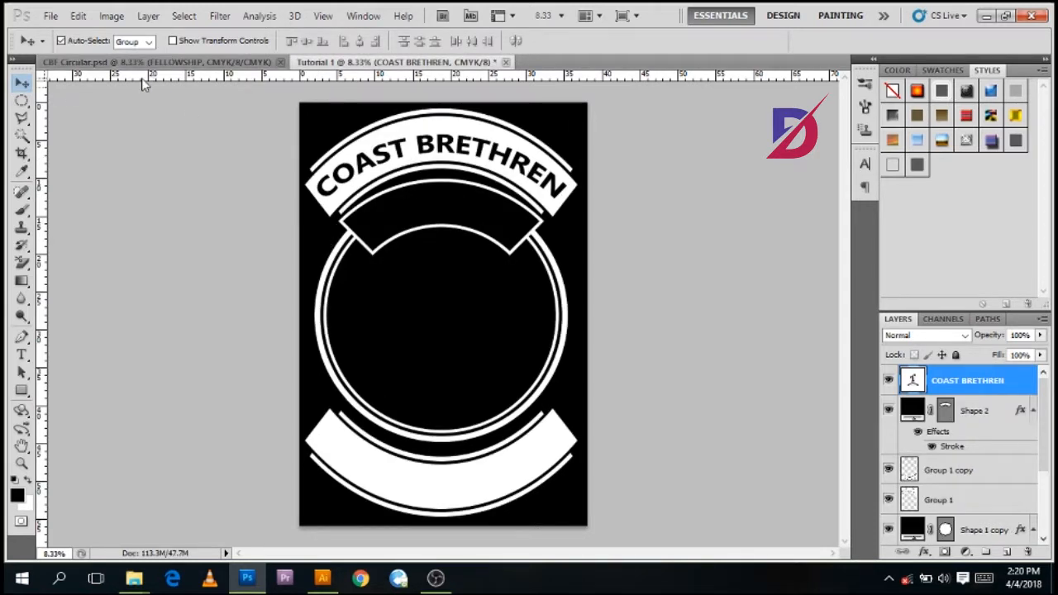
pyautogui.click(153, 64)
pyautogui.click(323, 63)
pyautogui.click(22, 373)
pyautogui.click(21, 354)
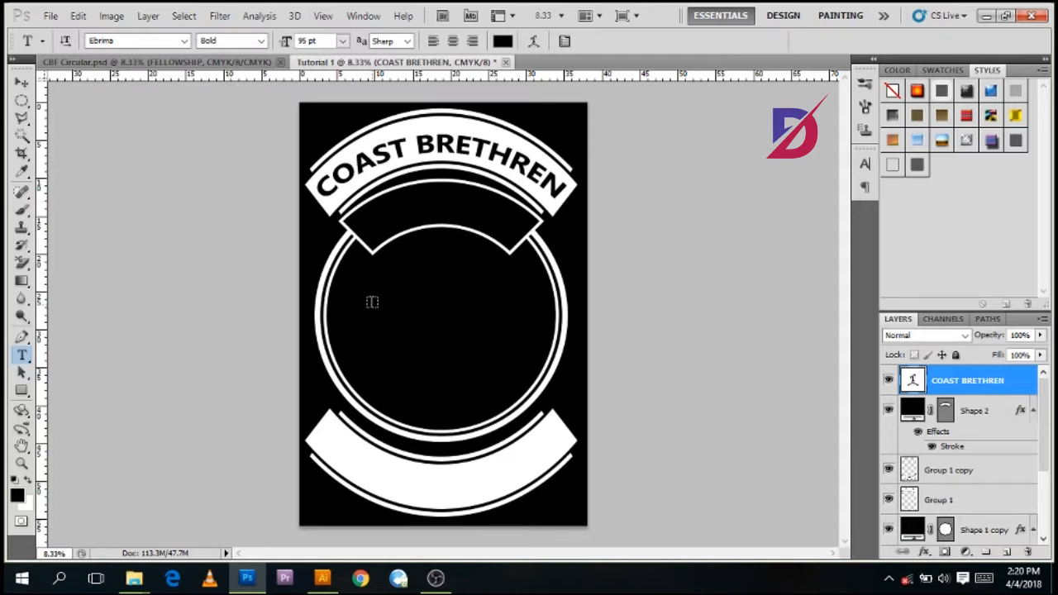
pyautogui.click(380, 303)
pyautogui.write('FE')
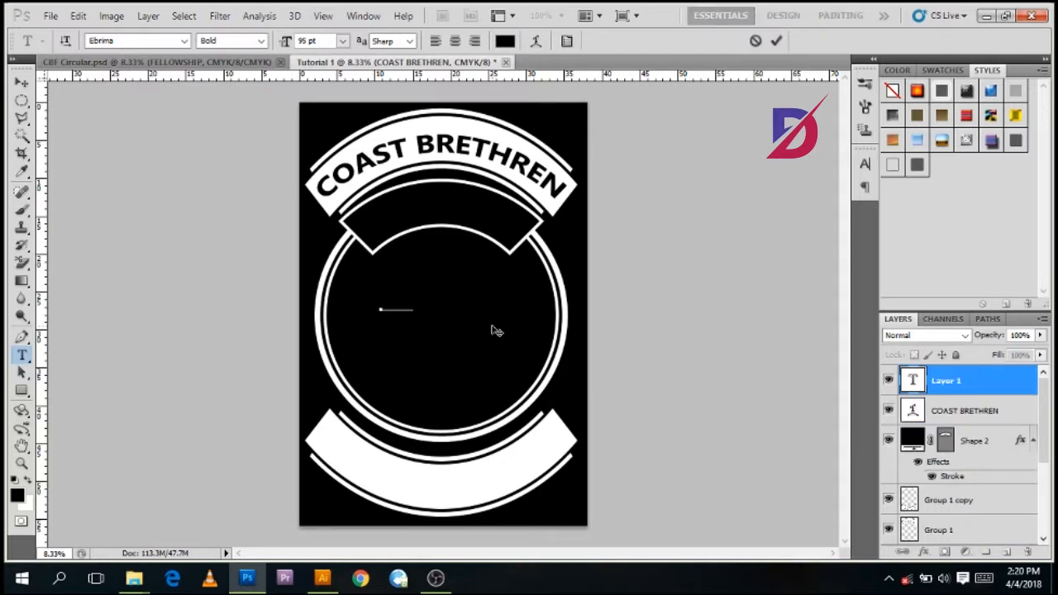
pyautogui.write('L')
# Change the colour of the whole CBF text to white (ffffff).
pyautogui.hotkey('ctrl', 'a')
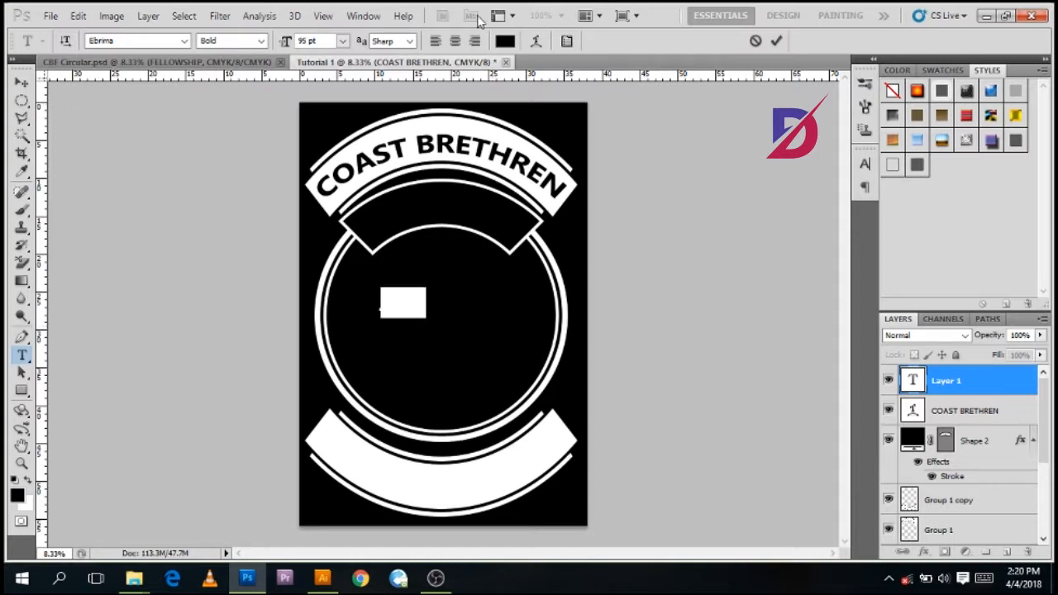
pyautogui.click(505, 41)
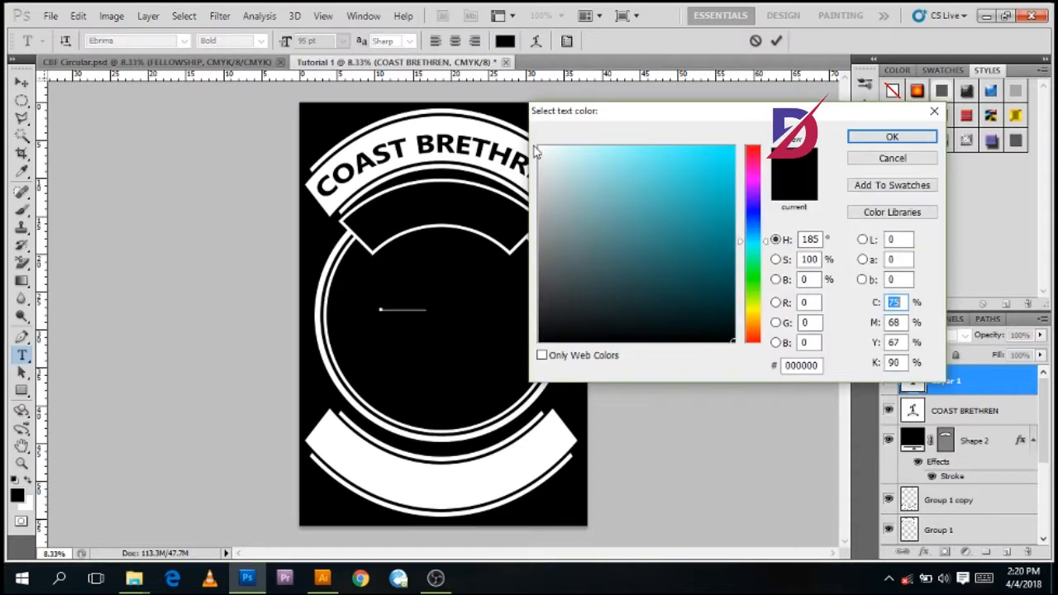
pyautogui.moveTo(534, 147)
pyautogui.mouseDown()
pyautogui.moveTo(555, 160)
pyautogui.moveTo(539, 146)
pyautogui.mouseUp()
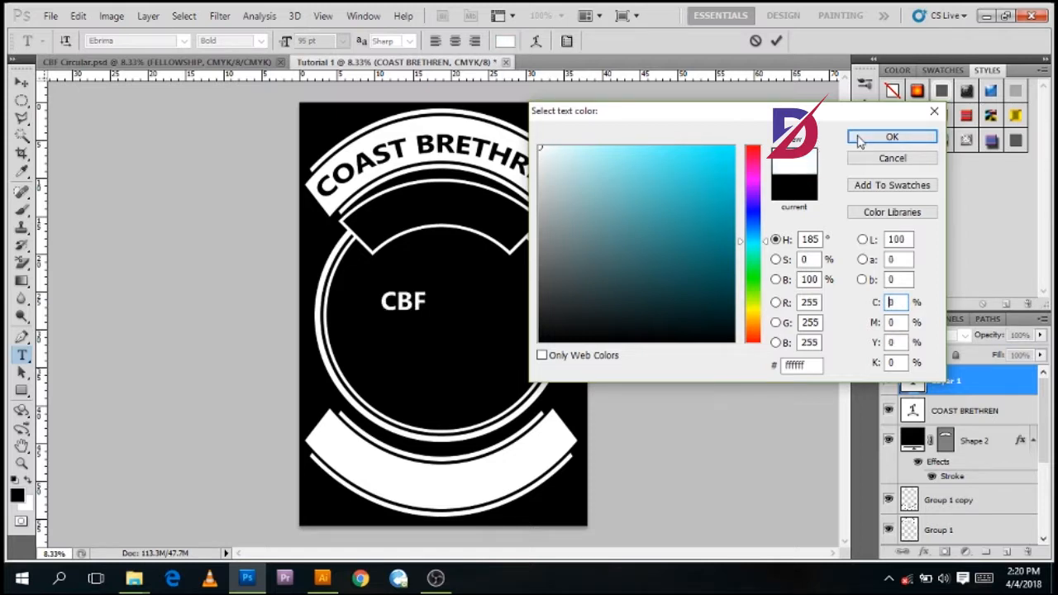
pyautogui.click(860, 139)
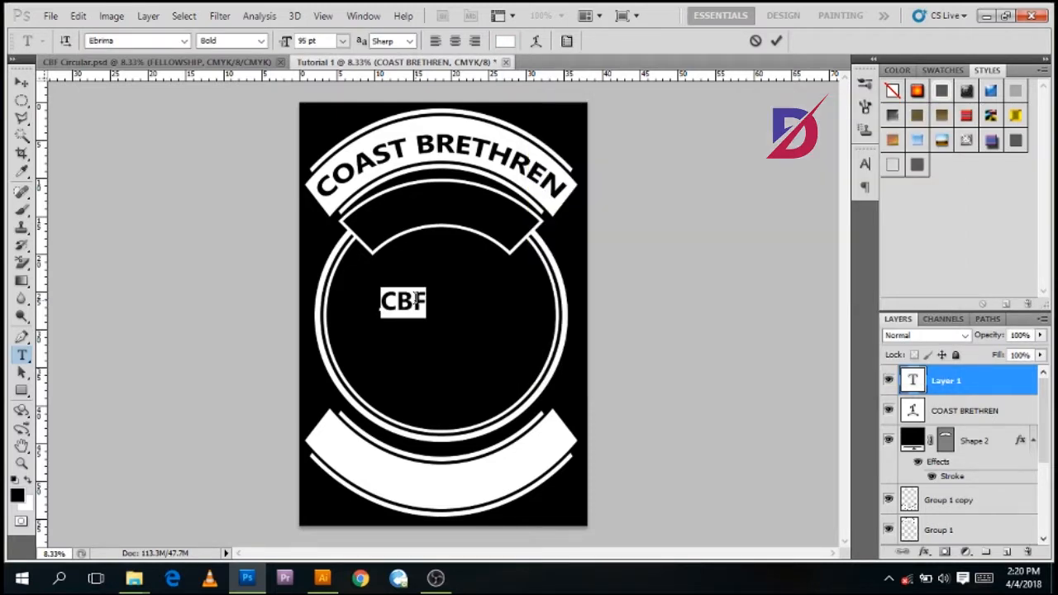
# Set the CBF text size to 125 pt and commit the text.
pyautogui.doubleClick(302, 41)
pyautogui.write('100')
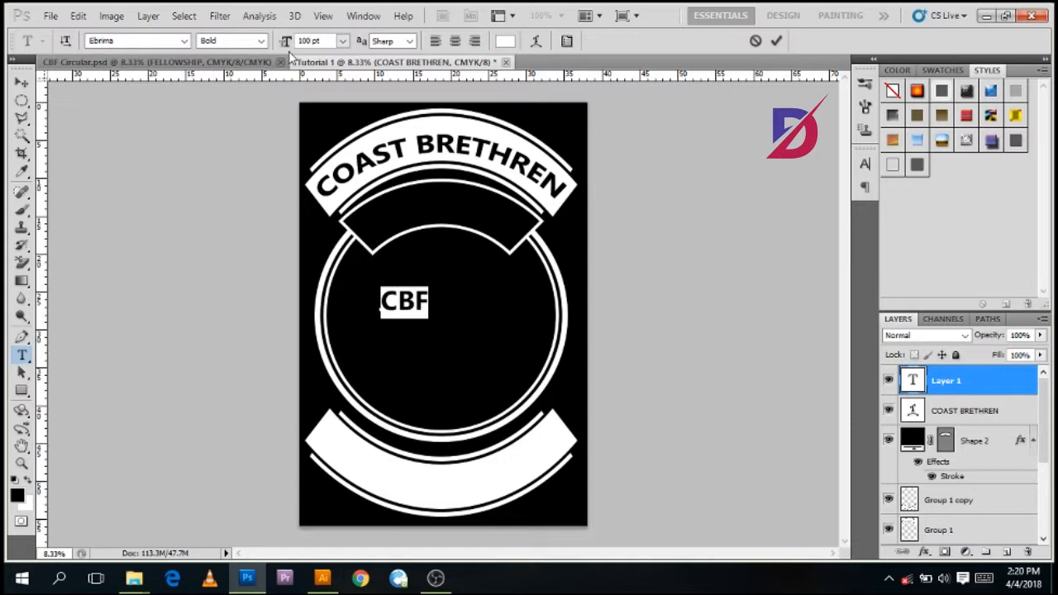
pyautogui.press('BackSpace')
pyautogui.press('BackSpace')
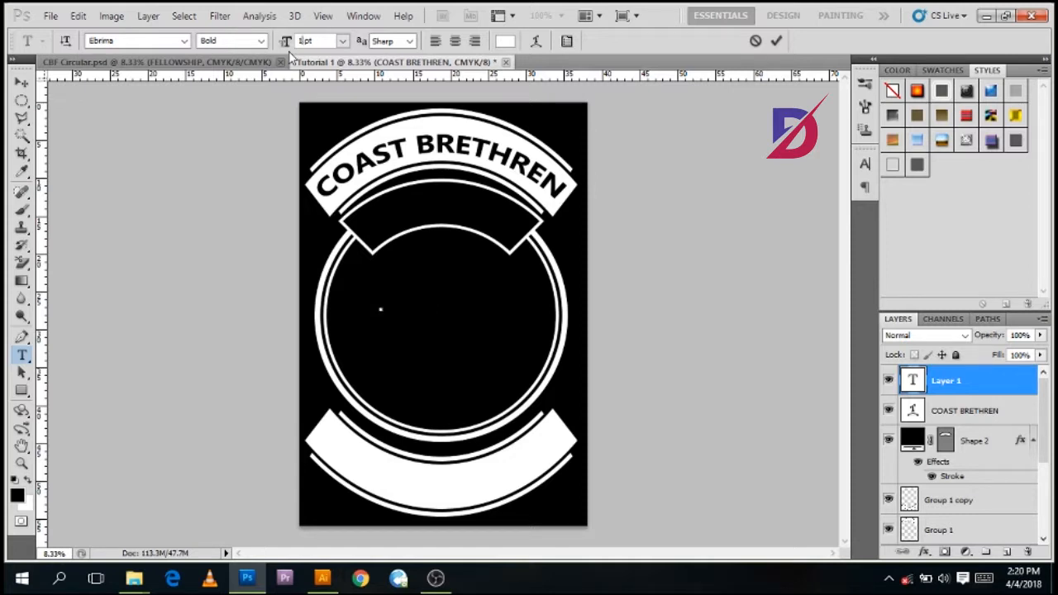
pyautogui.write('25')
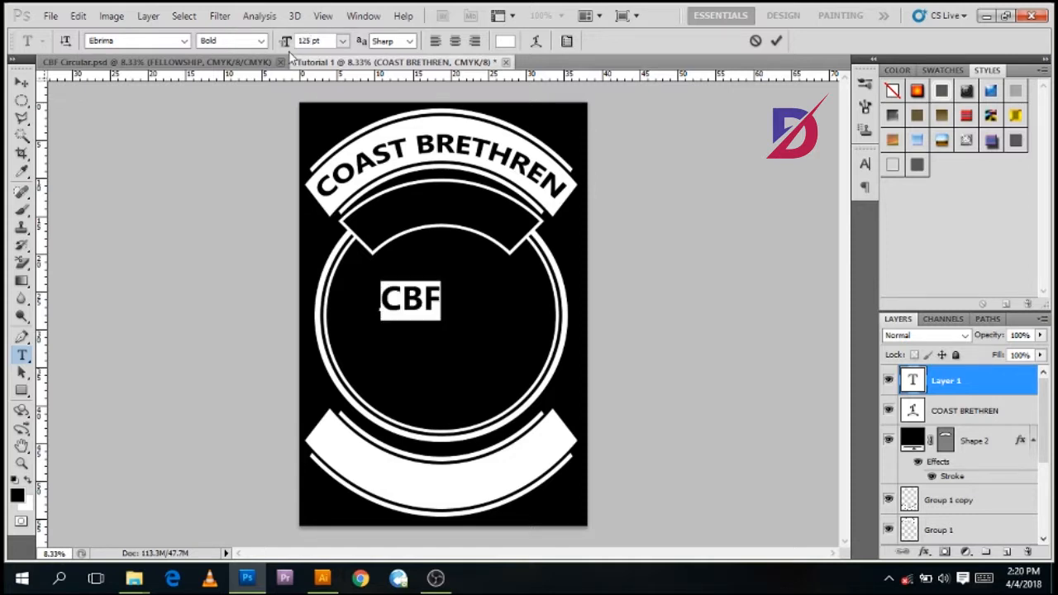
pyautogui.click(777, 40)
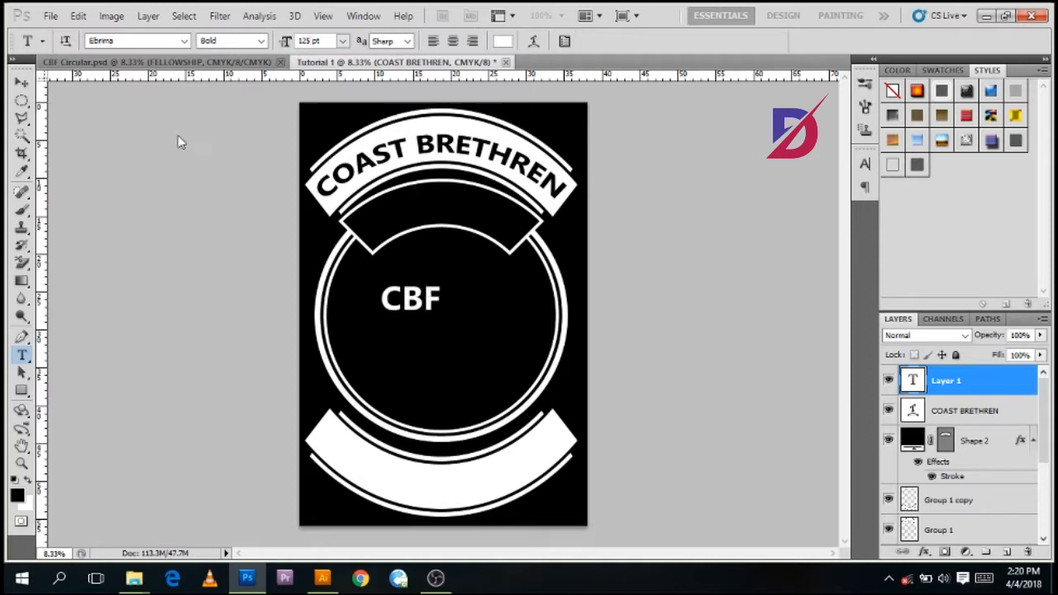
# Move the CBF text up onto the black arched plate, centred on the badge's vertical axis.
pyautogui.click(22, 83)
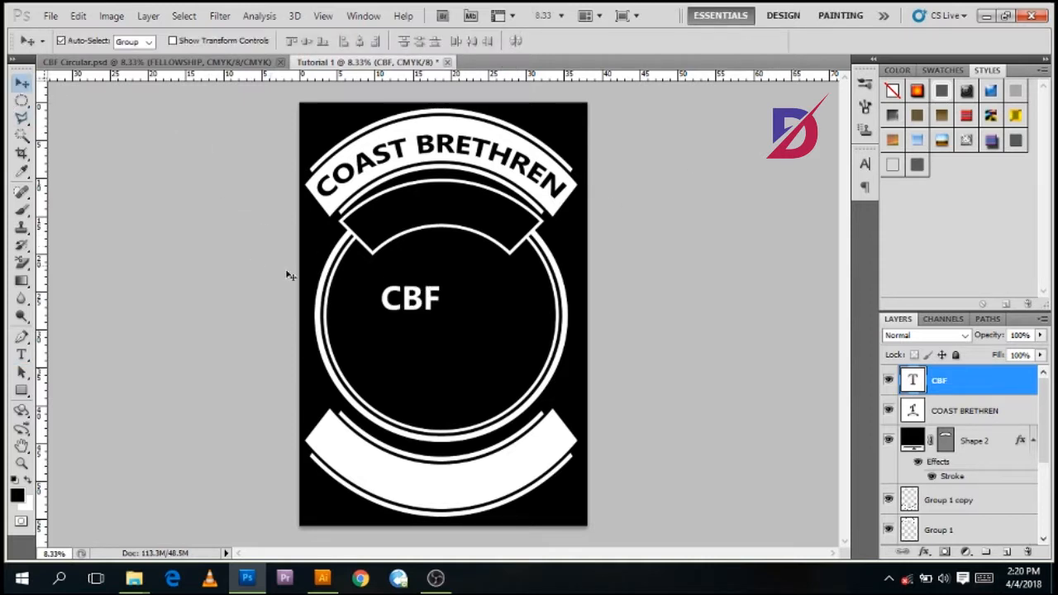
pyautogui.moveTo(403, 304); pyautogui.dragTo(432, 212)
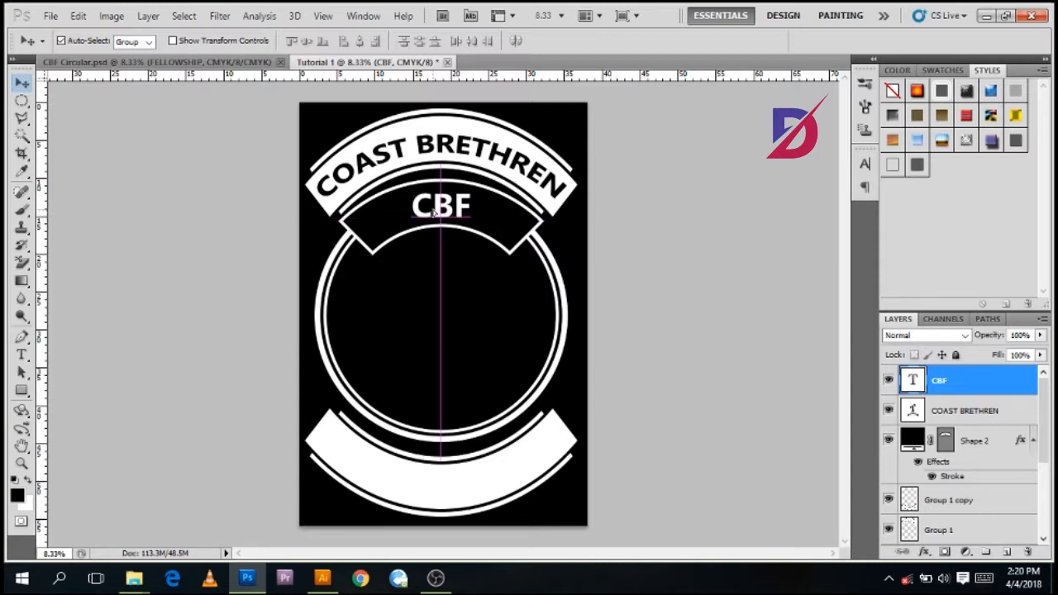
pyautogui.moveTo(432, 212); pyautogui.dragTo(433, 214)
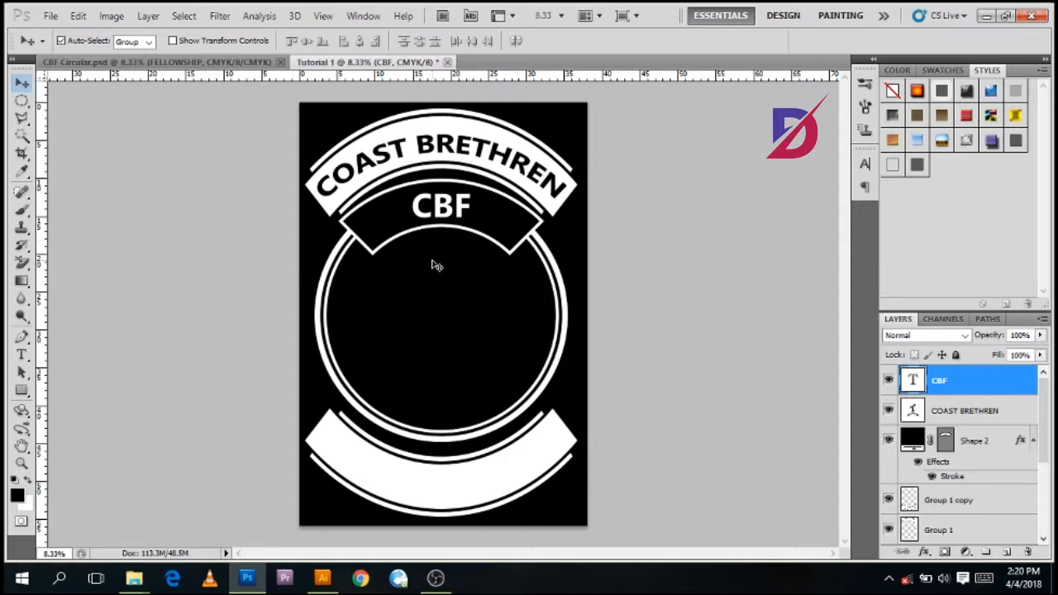
# Warp the CBF text with the Arc style, reducing the bend to about 9.1%.
pyautogui.hotkey('ctrl', 't')
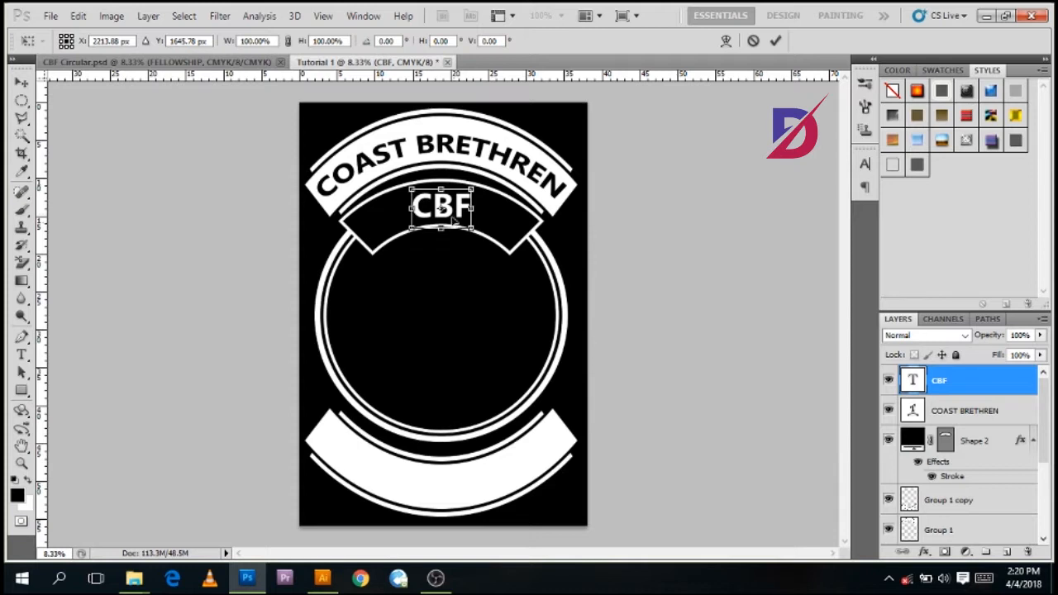
pyautogui.rightClick(452, 216)
pyautogui.click(488, 332)
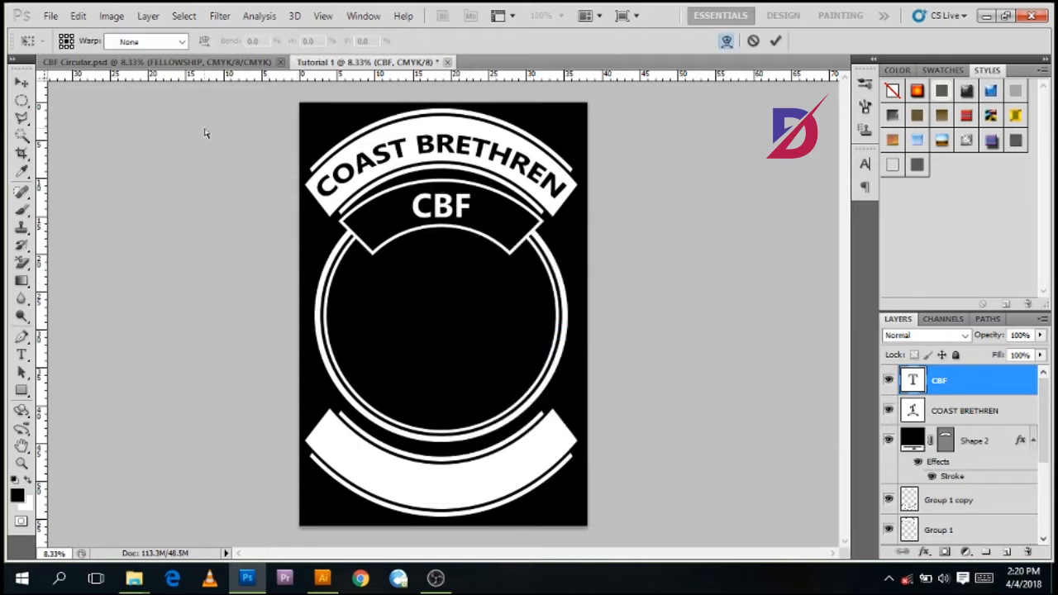
pyautogui.click(147, 42)
pyautogui.click(140, 108)
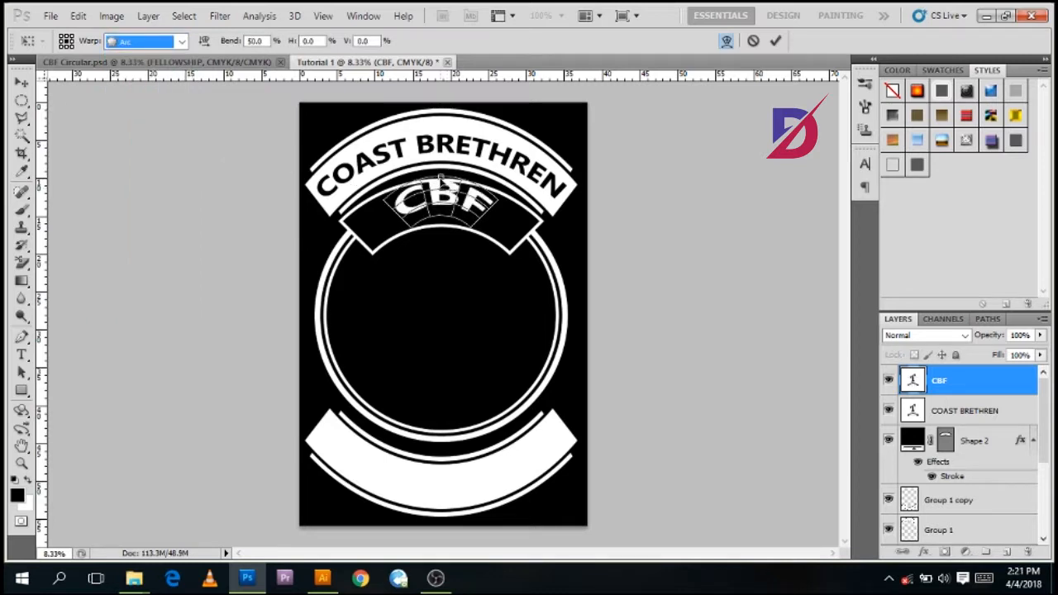
pyautogui.moveTo(441, 178); pyautogui.dragTo(442, 191)
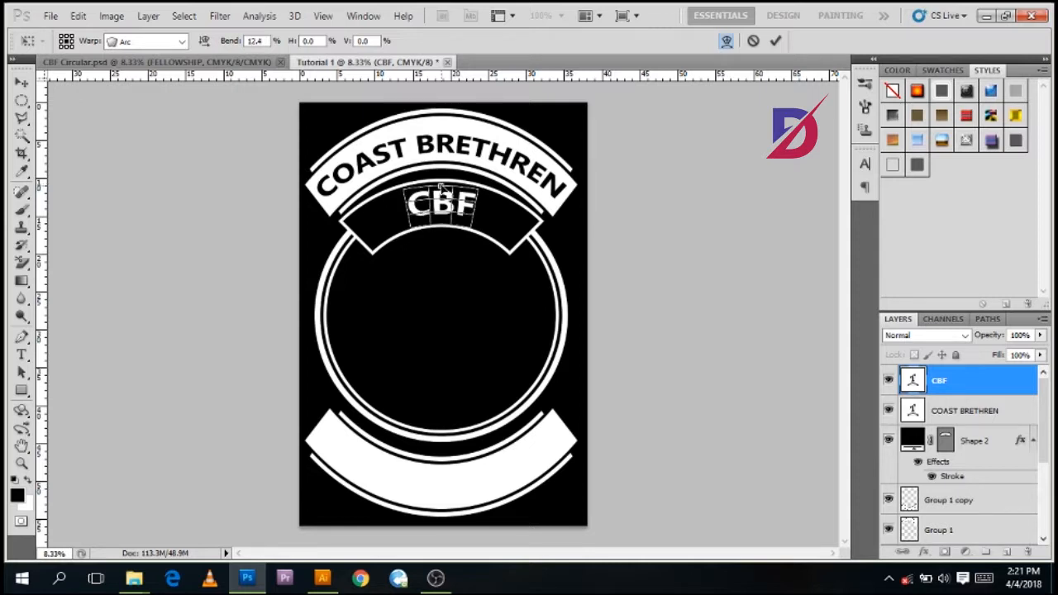
pyautogui.moveTo(443, 189); pyautogui.dragTo(442, 191)
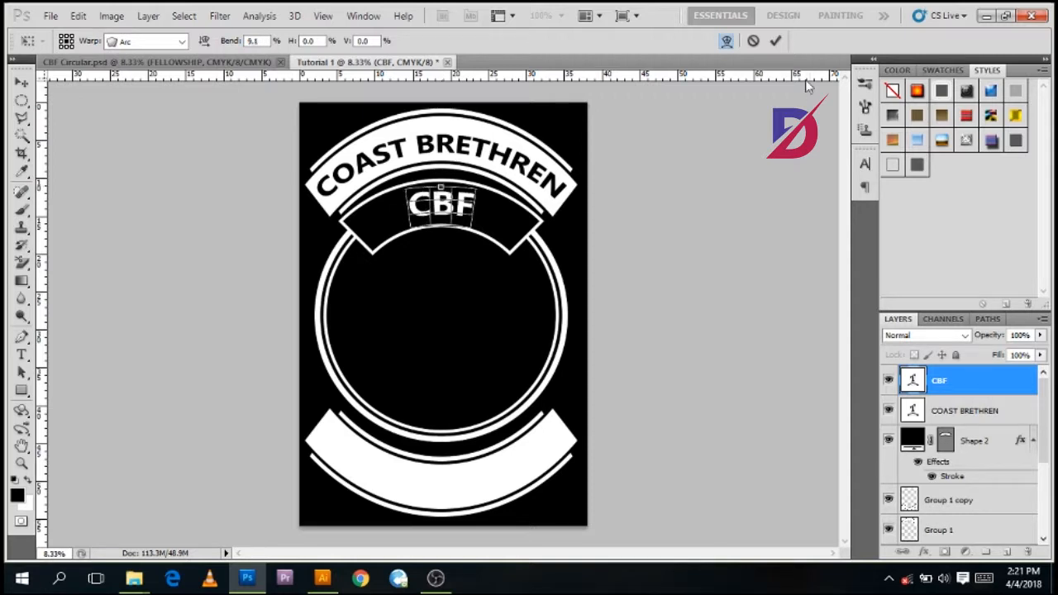
pyautogui.click(776, 43)
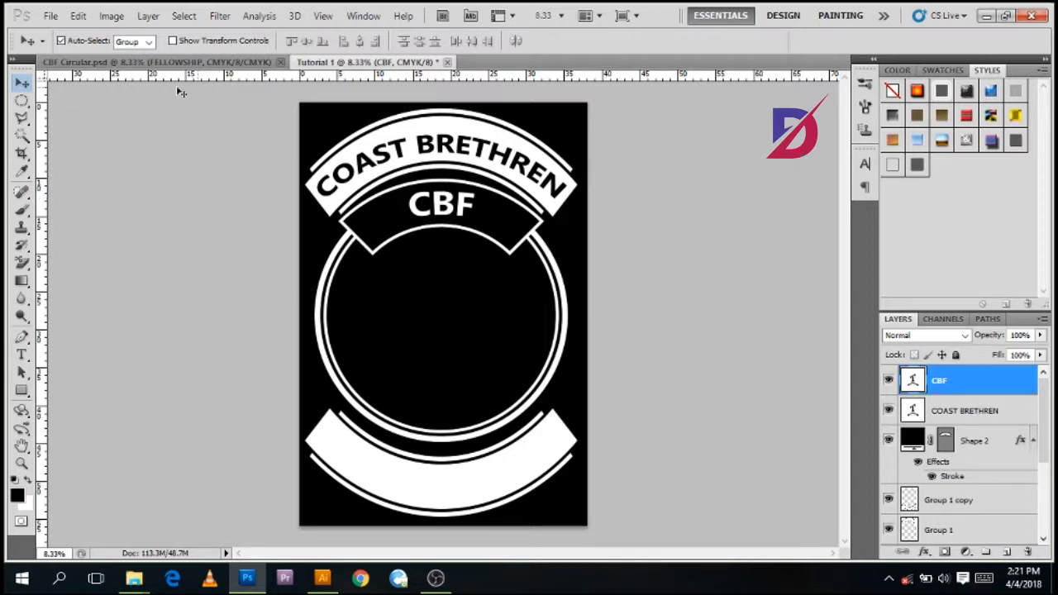
# Check the lower banner lettering in CBF Circular.psd and enter FELLOWSHIP in capitals across the lower banner of Tutorial 1.
pyautogui.click(145, 62)
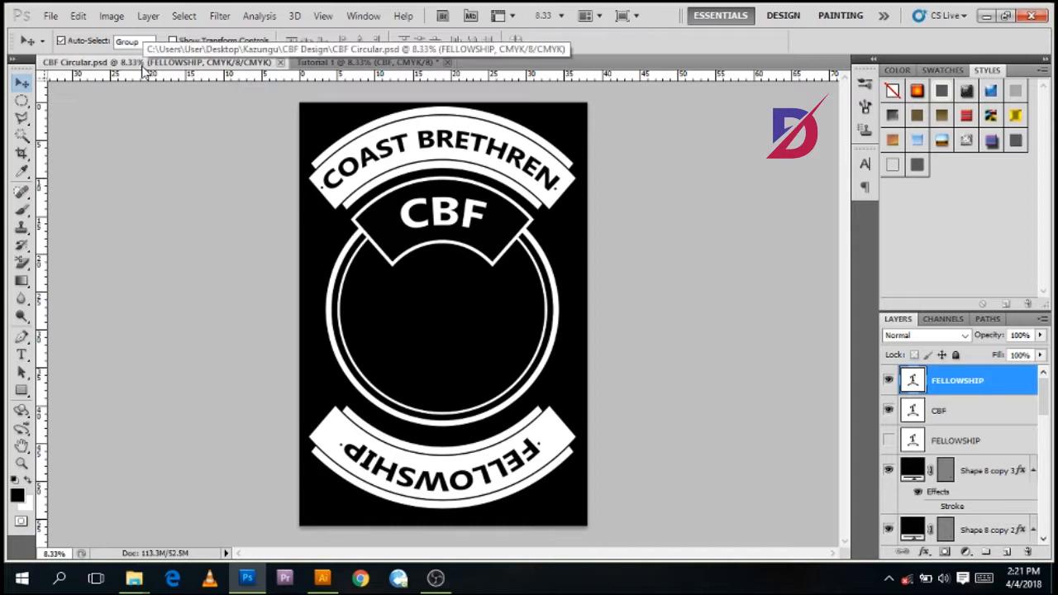
pyautogui.click(348, 62)
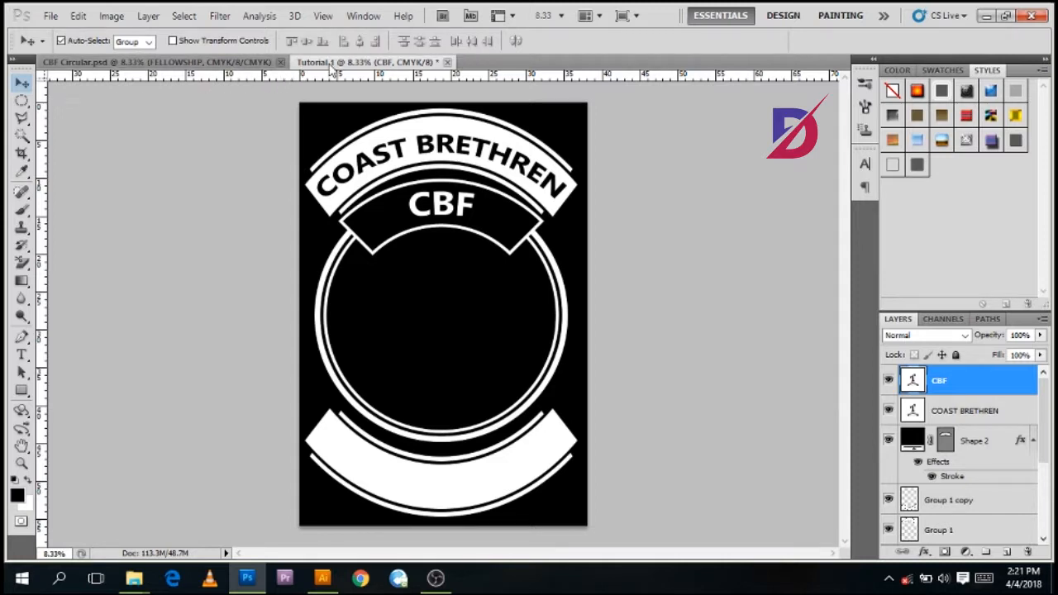
pyautogui.click(23, 356)
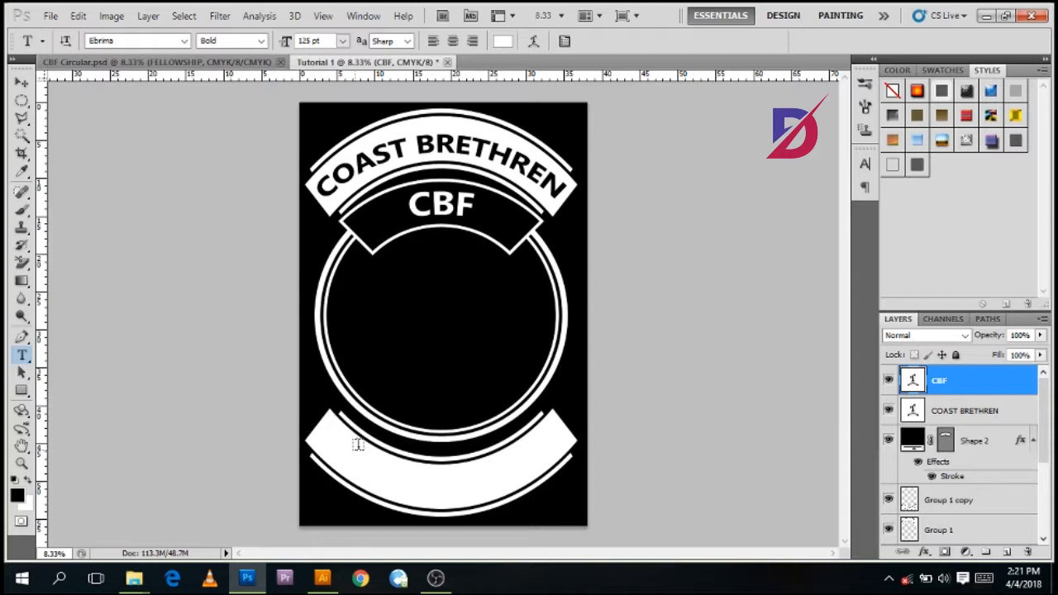
pyautogui.click(336, 456)
pyautogui.write('FELLOWSHIP')
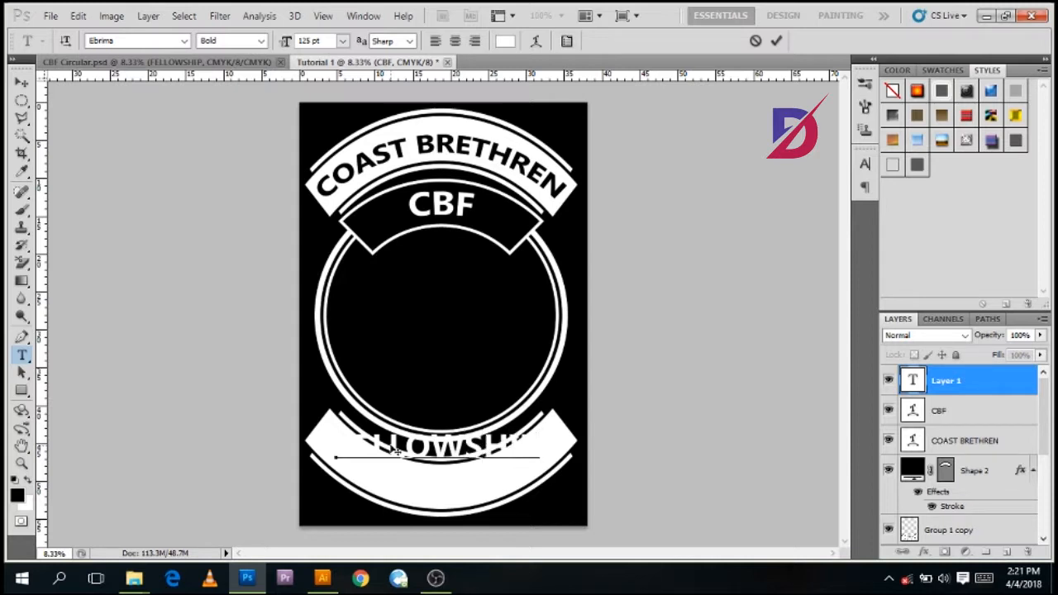
# Change the colour of the whole FELLOWSHIP text to black (000000).
pyautogui.hotkey('ctrl', 'a')
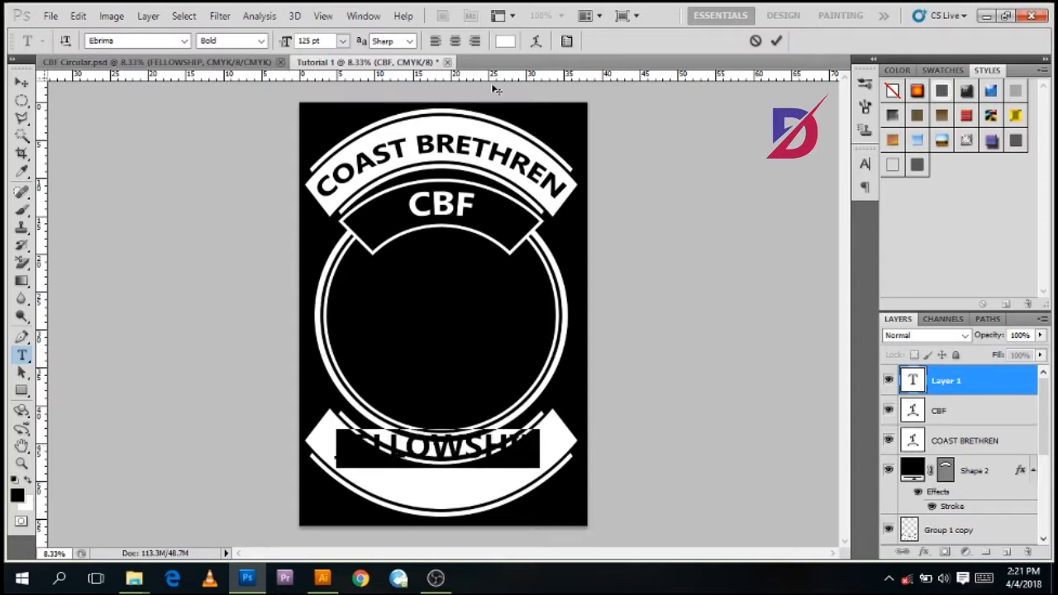
pyautogui.click(505, 41)
pyautogui.moveTo(548, 281); pyautogui.dragTo(539, 346)
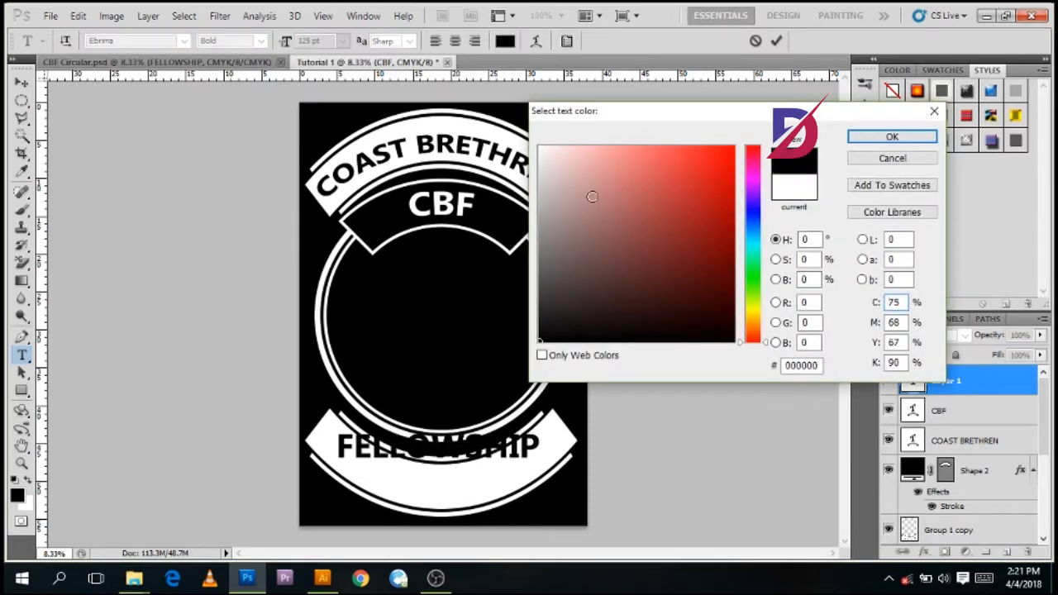
pyautogui.click(890, 138)
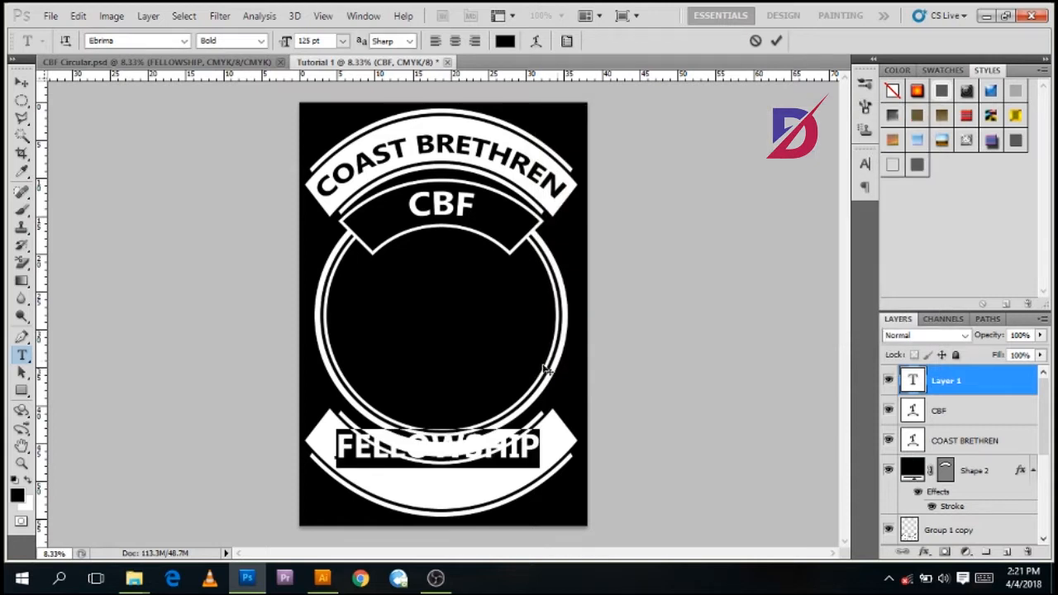
# Apply the text edit and move the black FELLOWSHIP text down onto the white lower banner.
pyautogui.click(777, 41)
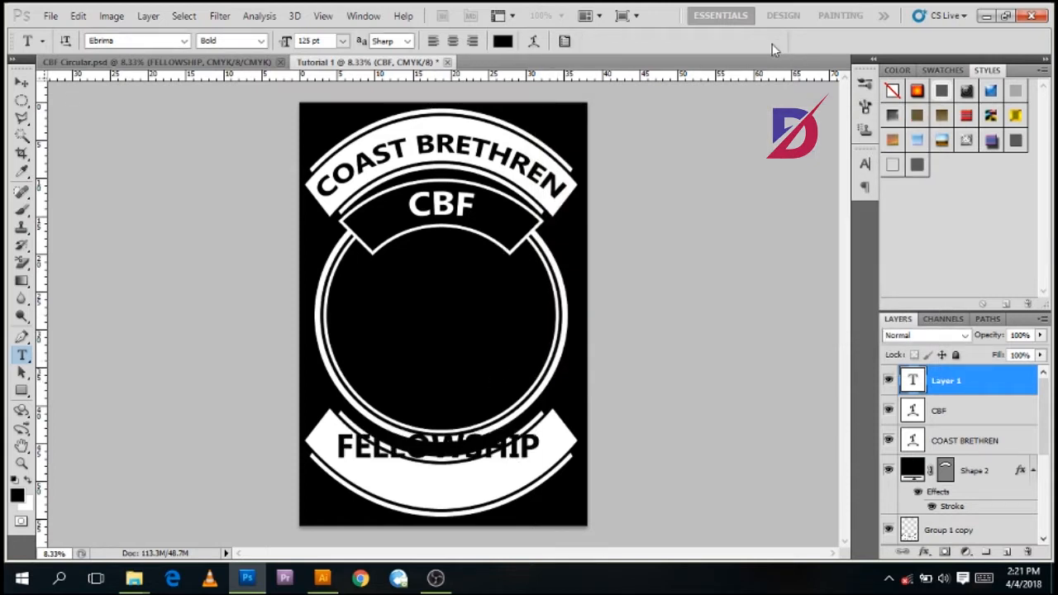
pyautogui.click(23, 83)
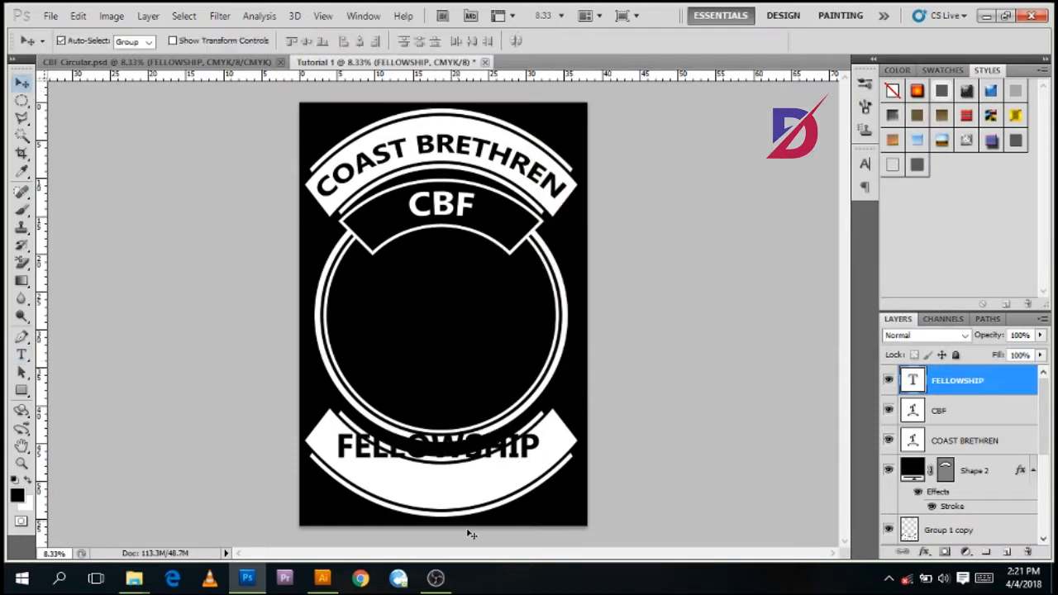
pyautogui.moveTo(359, 446); pyautogui.dragTo(364, 479)
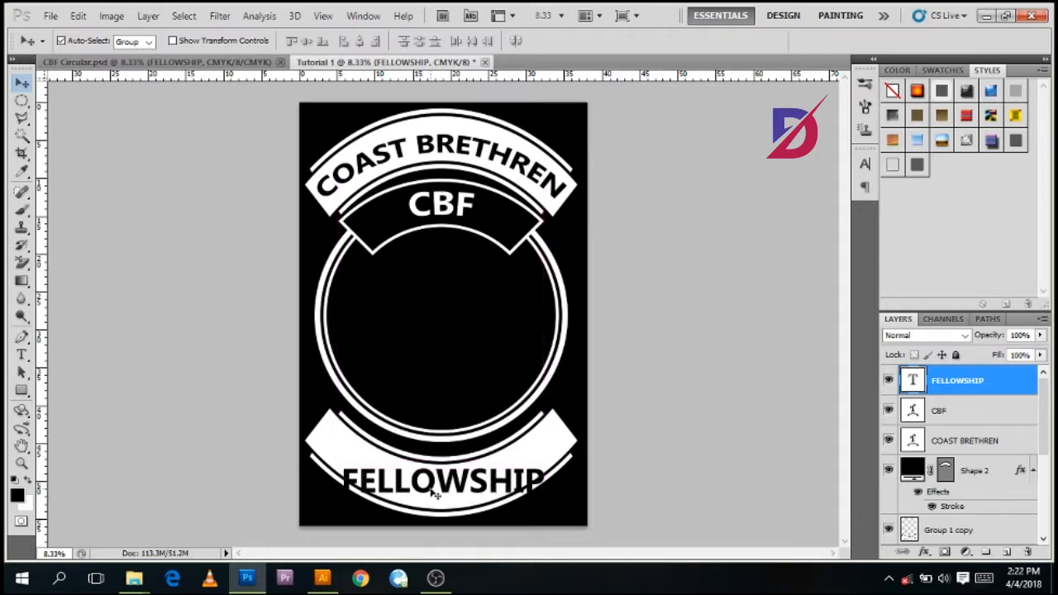
# Warp the FELLOWSHIP text with the Arc style at a 50% bend.
pyautogui.hotkey('ctrl', 't')
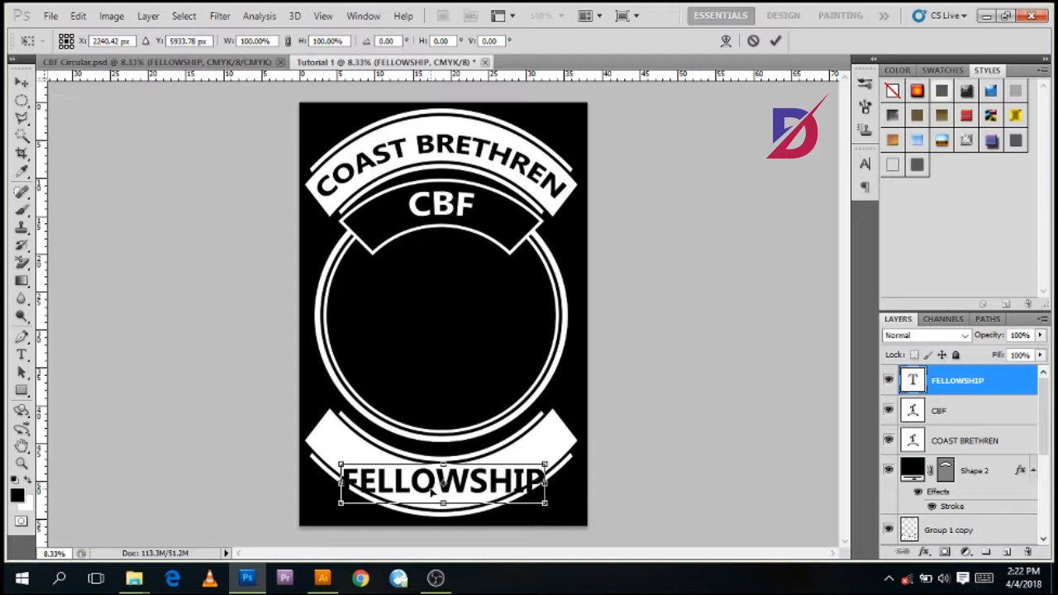
pyautogui.rightClick(504, 492)
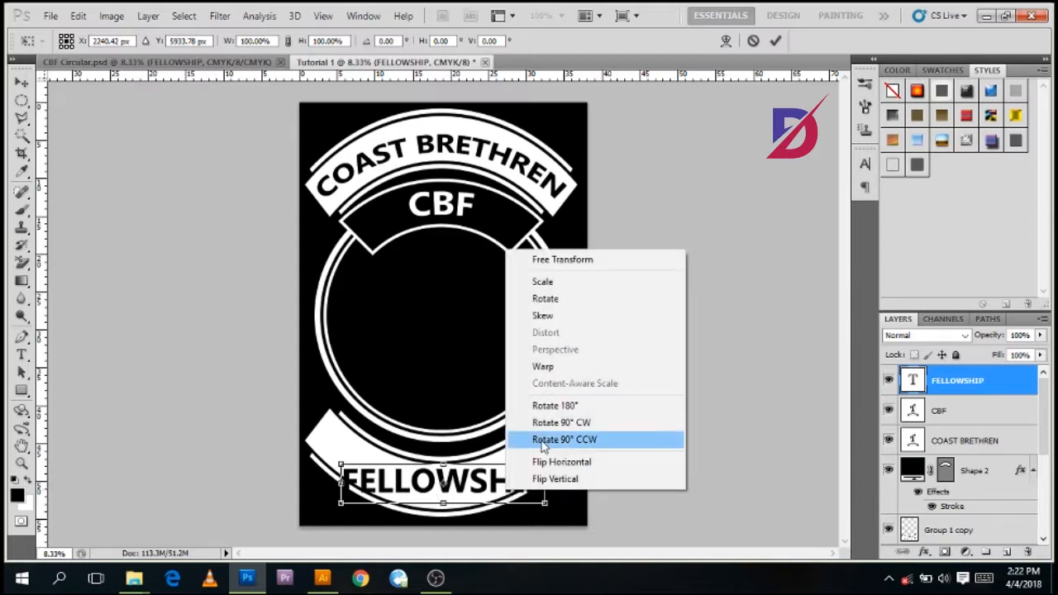
pyautogui.click(543, 366)
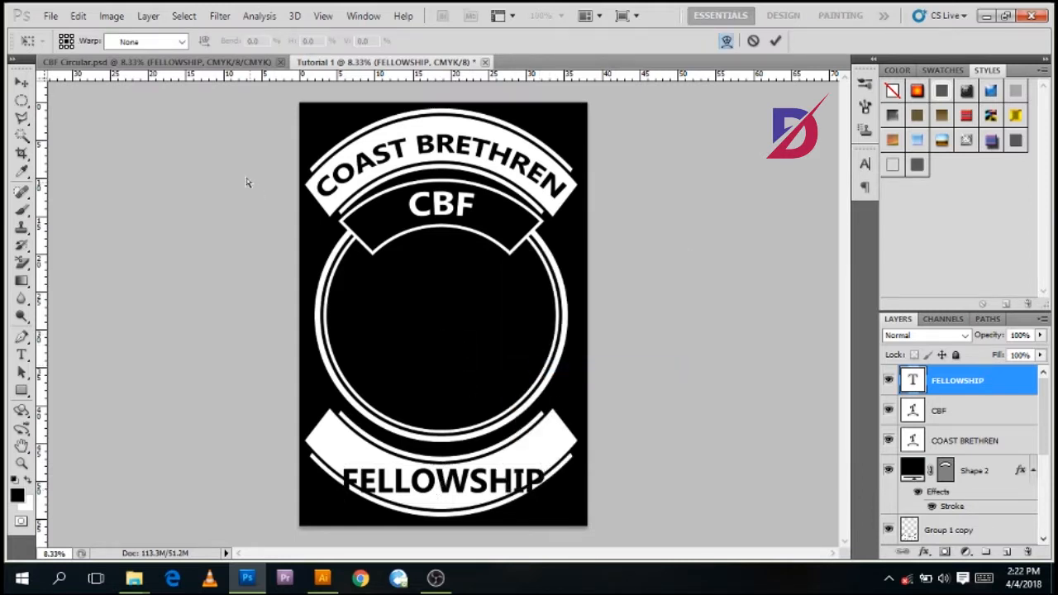
pyautogui.click(173, 41)
pyautogui.click(135, 108)
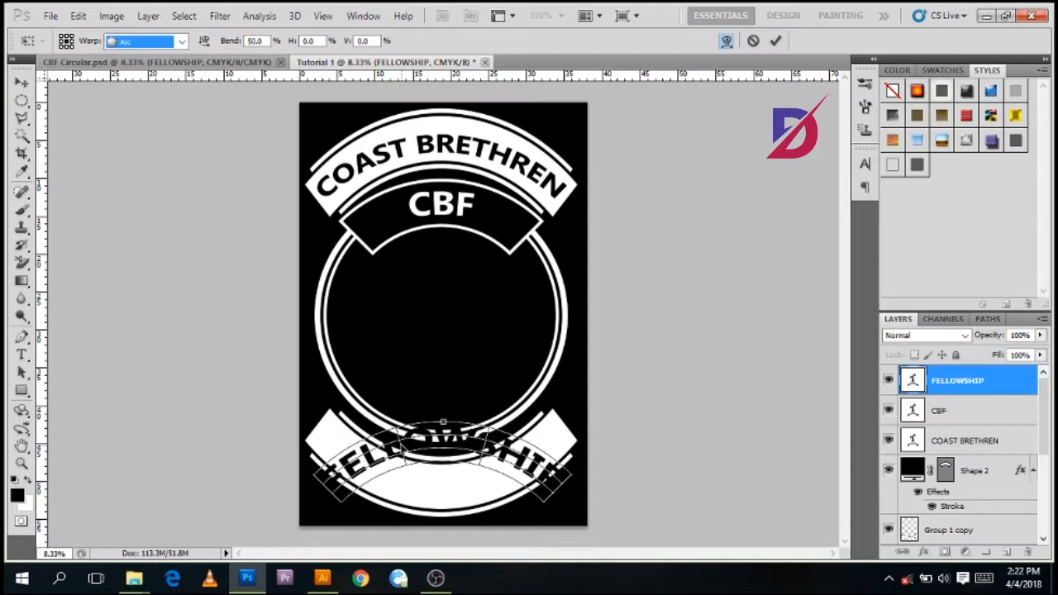
# Flip the arched FELLOWSHIP text vertically and horizontally, nudge it down to sit centred within the lower banner, and apply the transform.
pyautogui.rightClick(406, 450)
pyautogui.click(443, 444)
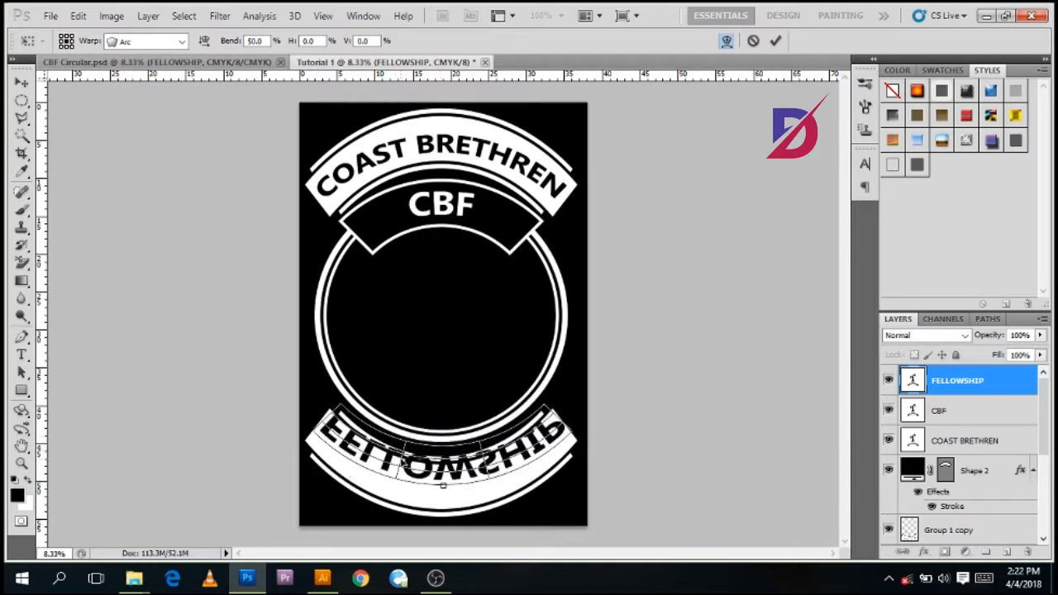
pyautogui.rightClick(395, 468)
pyautogui.click(431, 437)
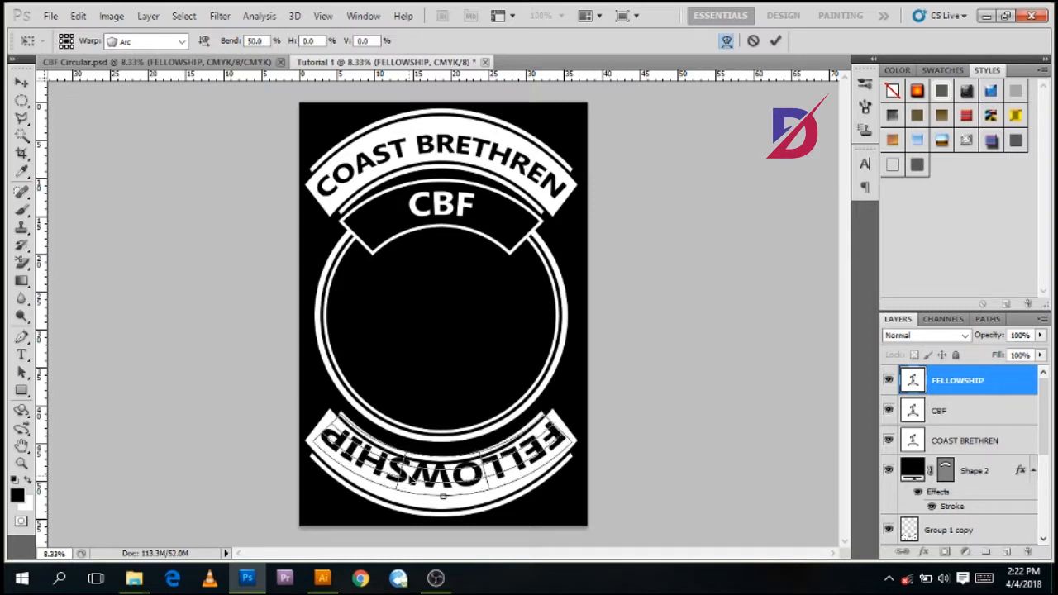
pyautogui.press('Down')
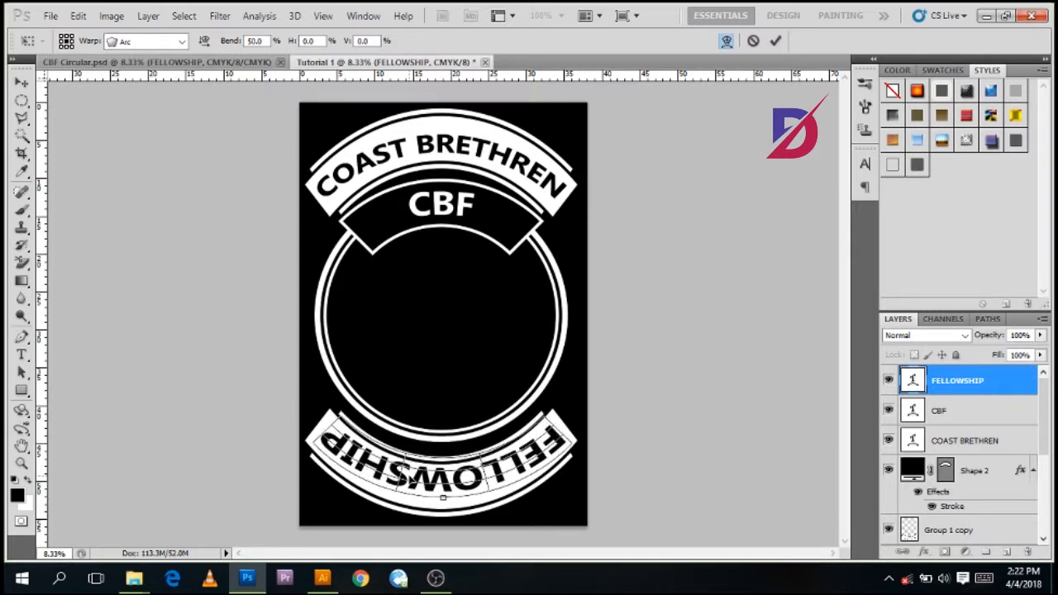
pyautogui.press('Down')
pyautogui.press('Down')
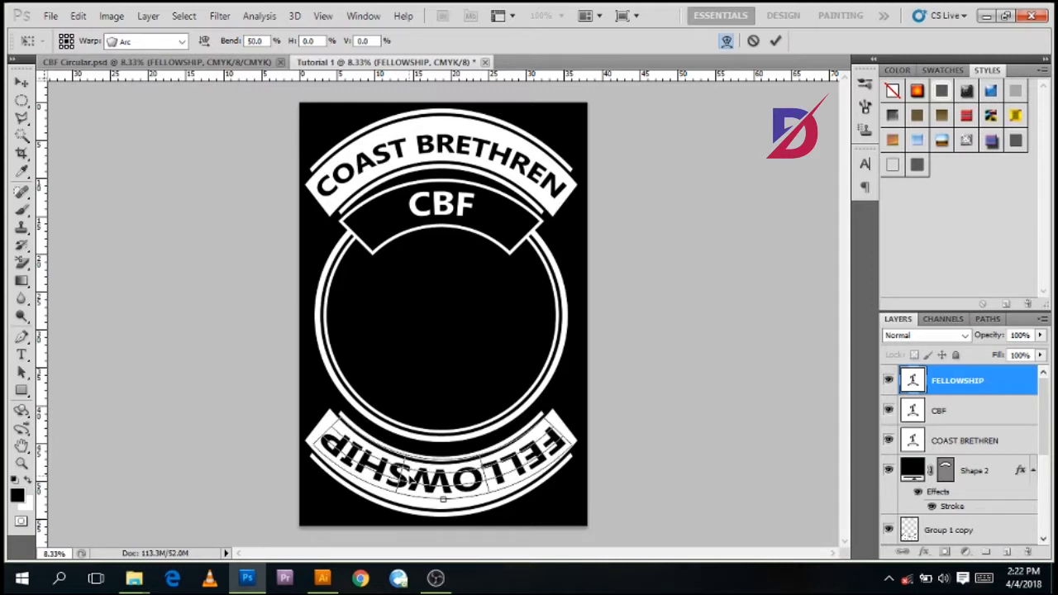
pyautogui.press('Down')
pyautogui.press('Down')
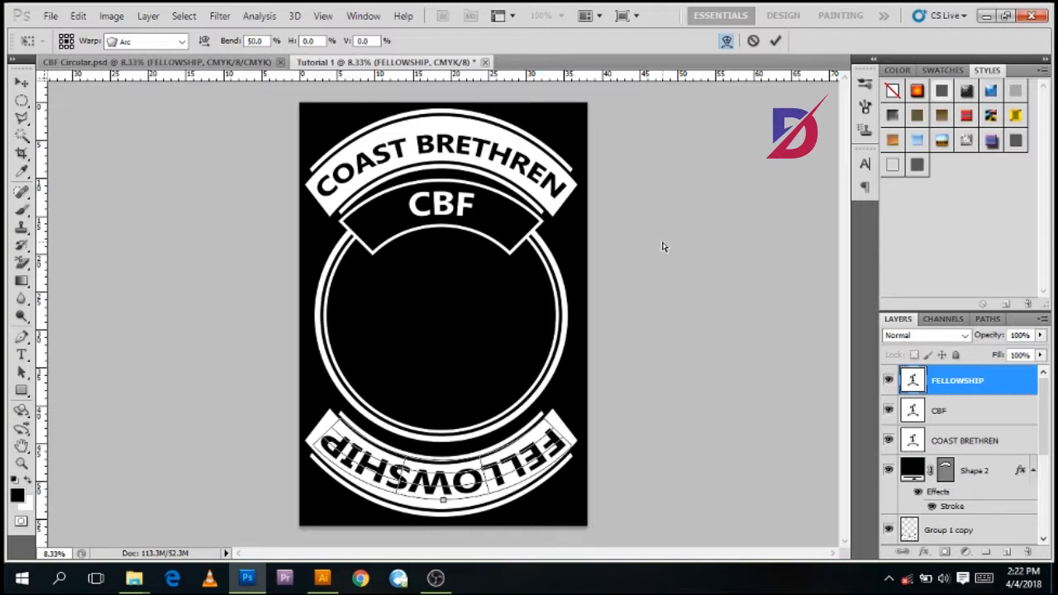
pyautogui.click(775, 40)
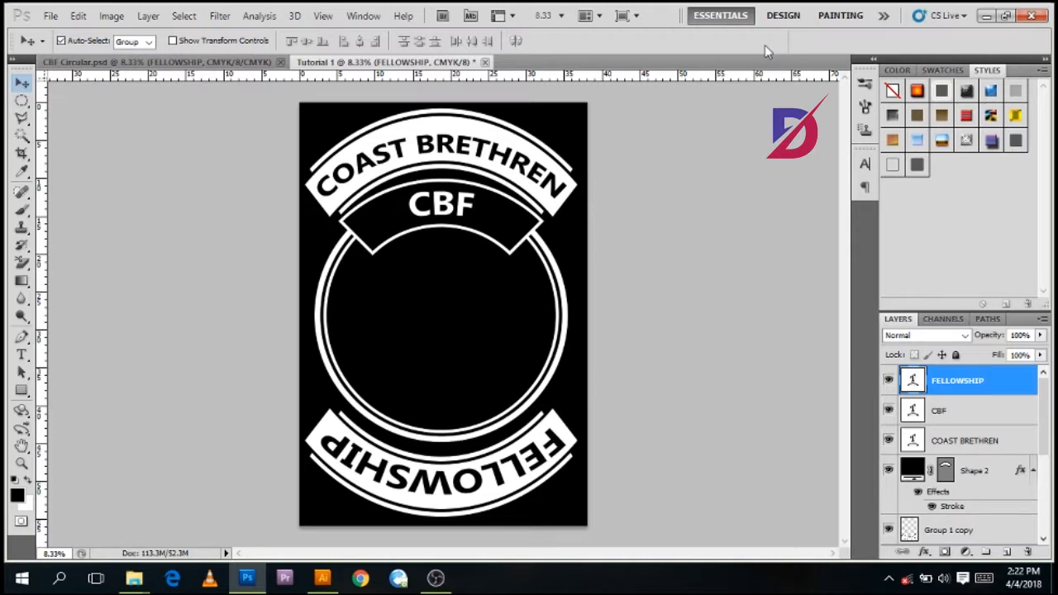
# Check the dots beside the lettering in CBF Circular.psd and draw a tiny black ellipse near the C of COAST in Tutorial 1.
pyautogui.click(116, 67)
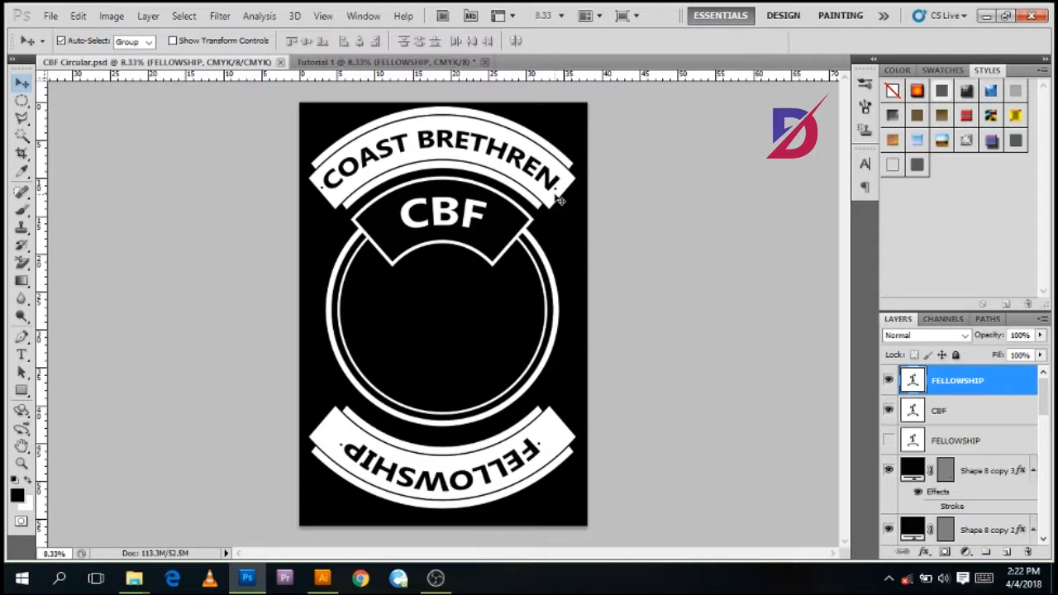
pyautogui.click(403, 64)
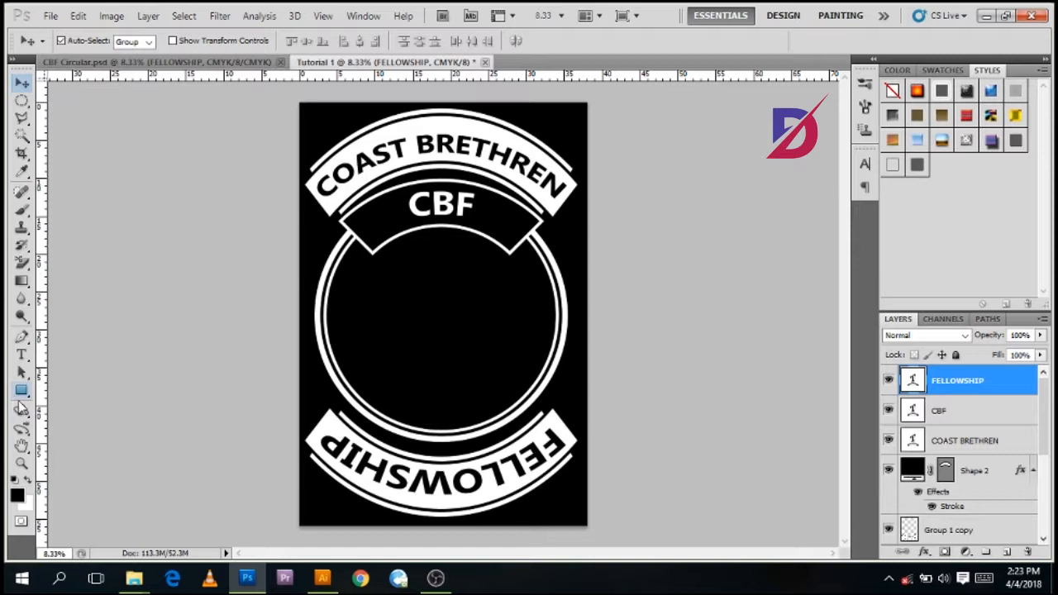
pyautogui.click(22, 389)
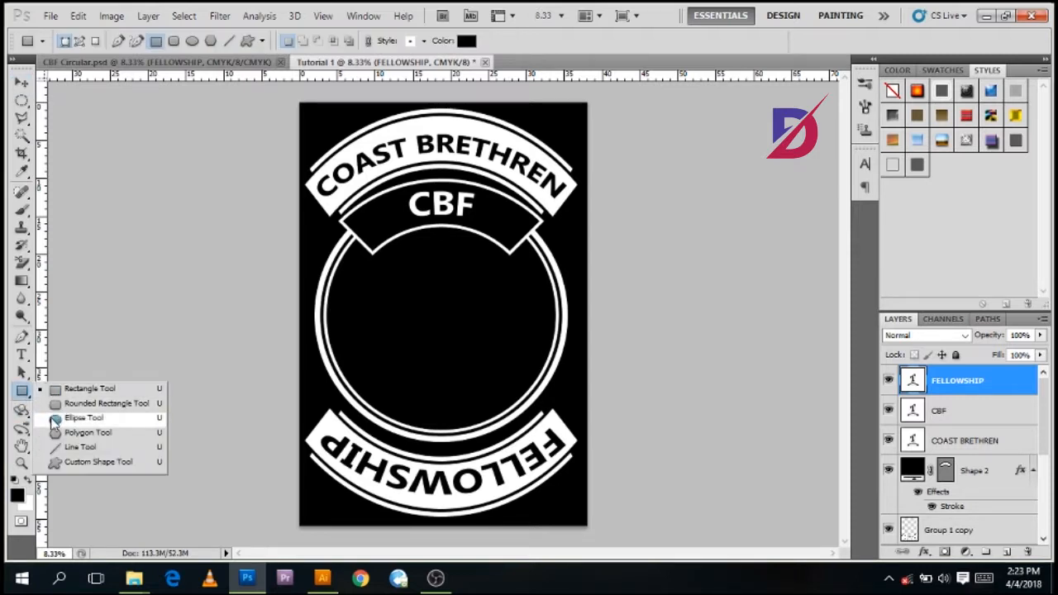
pyautogui.click(55, 418)
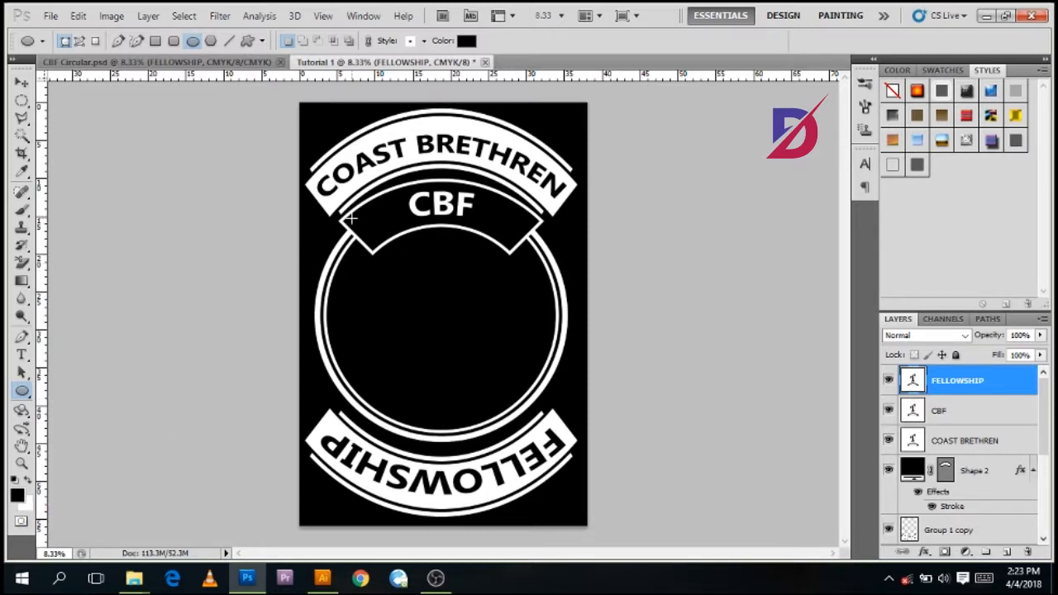
pyautogui.hotkey('ctrl', '+')
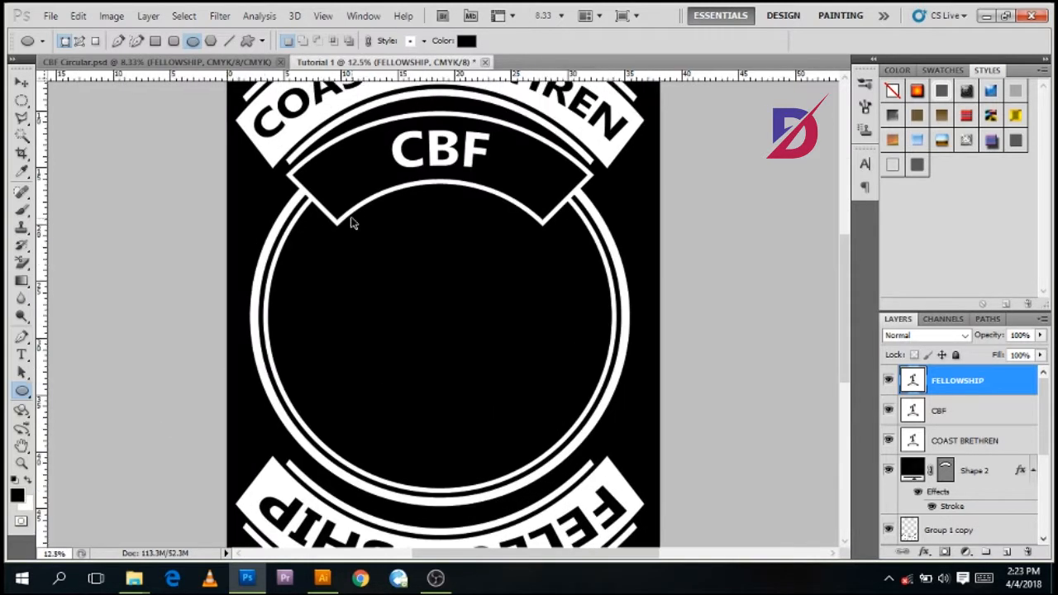
pyautogui.moveTo(850, 296); pyautogui.dragTo(850, 220)
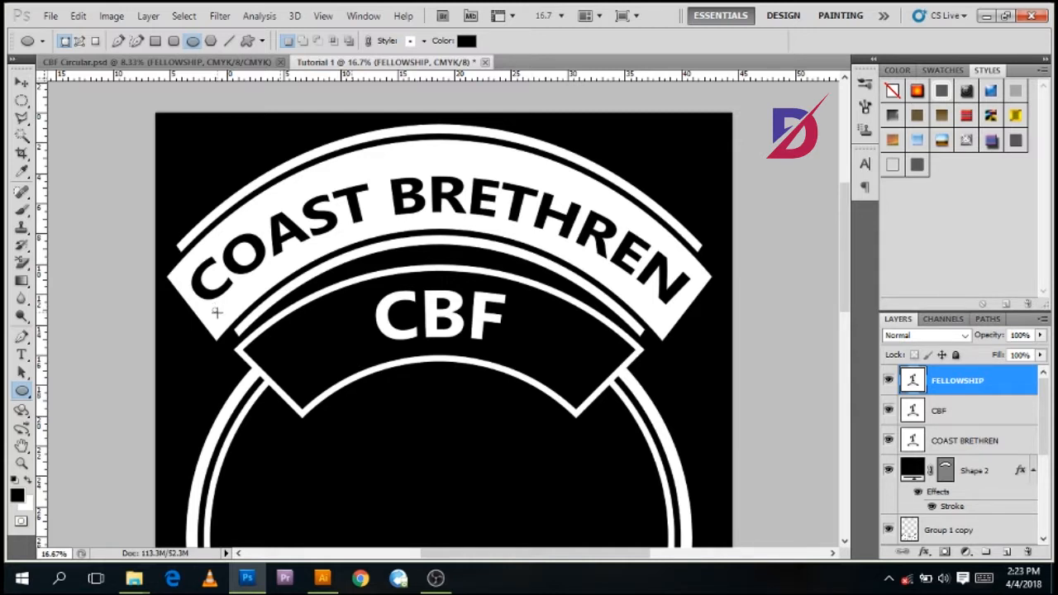
pyautogui.moveTo(217, 311); pyautogui.dragTo(218, 320)
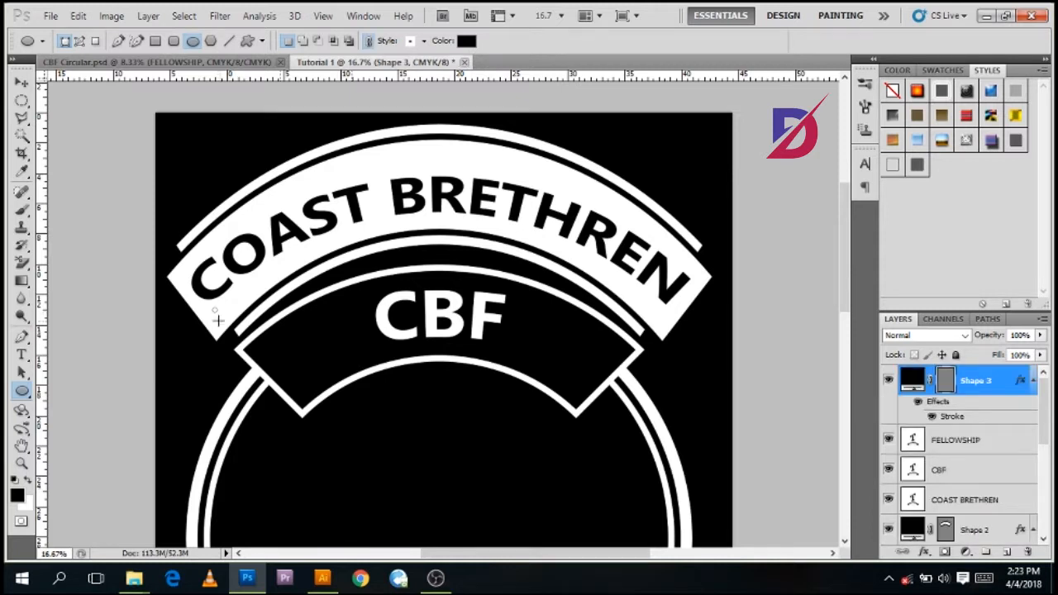
# Hide the small dot's stroke effect and place the dot just before the C of COAST on the upper banner.
pyautogui.press('alt')
pyautogui.click(933, 418)
pyautogui.click(21, 86)
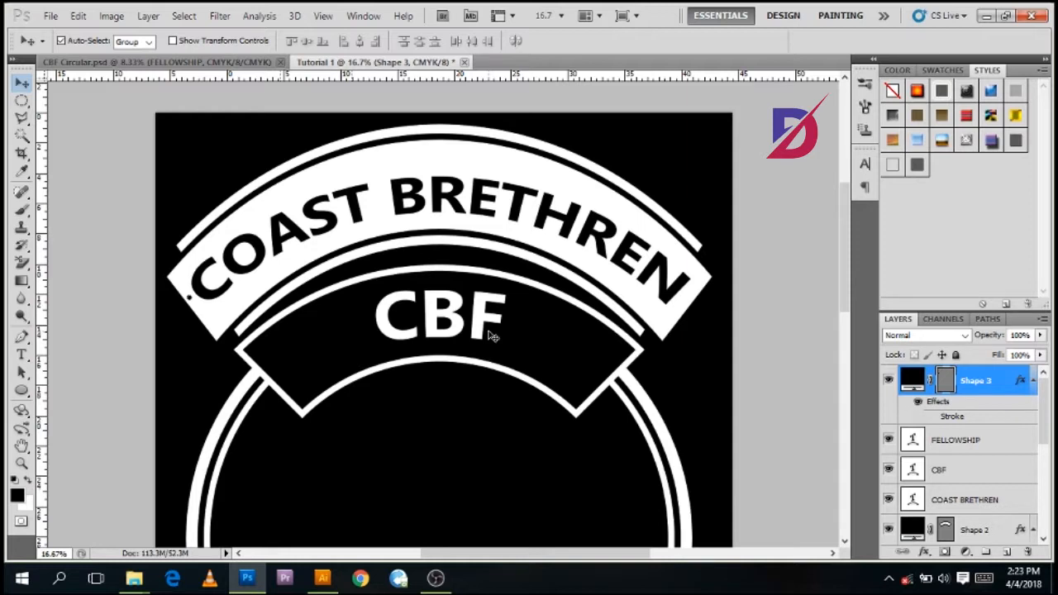
# Duplicate the dot layer and move the copy across to just after the N of BRETHREN.
pyautogui.rightClick(1003, 381)
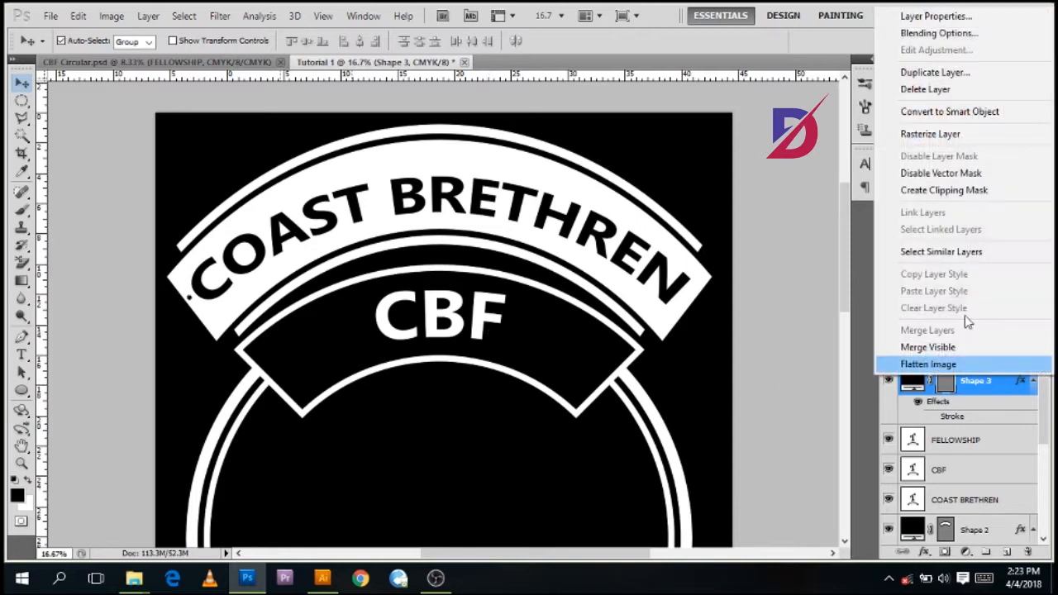
pyautogui.click(934, 71)
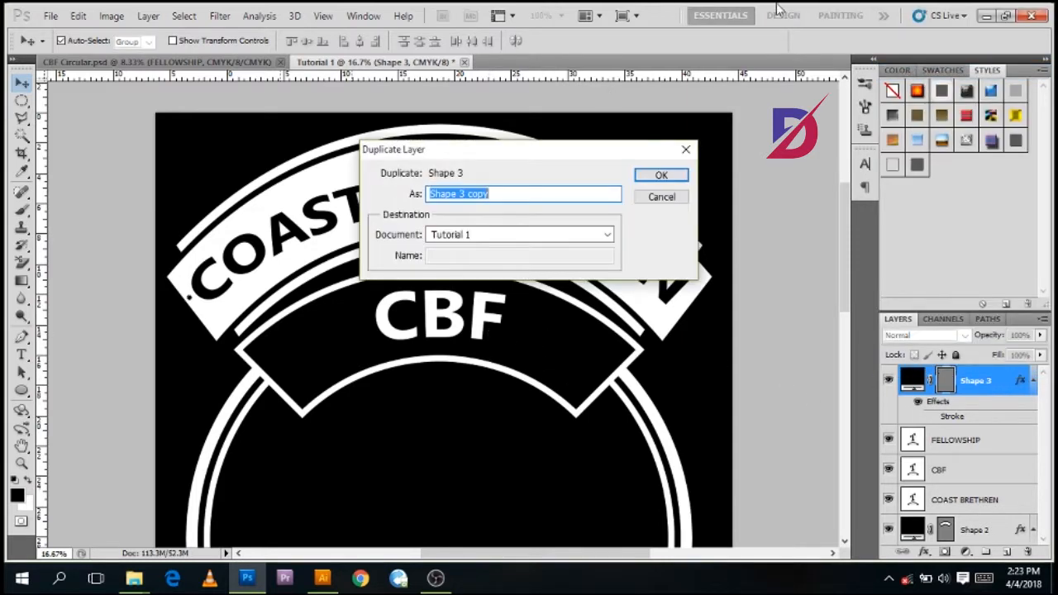
pyautogui.click(666, 175)
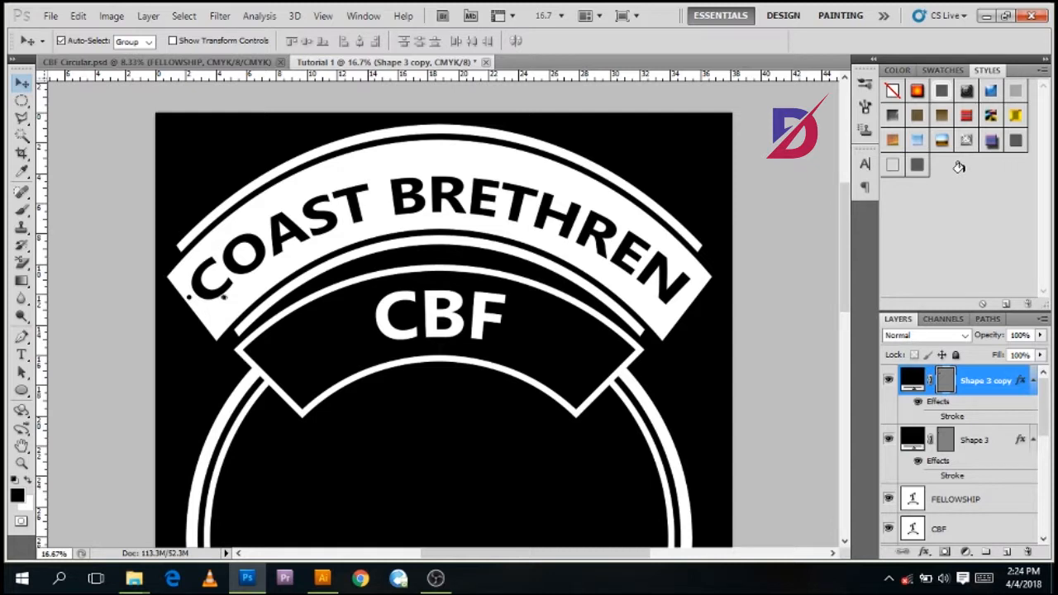
pyautogui.moveTo(230, 298); pyautogui.dragTo(683, 303)
# Duplicate the dot beside the N of BRETHREN and move the copy down beside the F of FELLOWSHIP on the lower banner.
pyautogui.moveTo(843, 216); pyautogui.dragTo(846, 258)
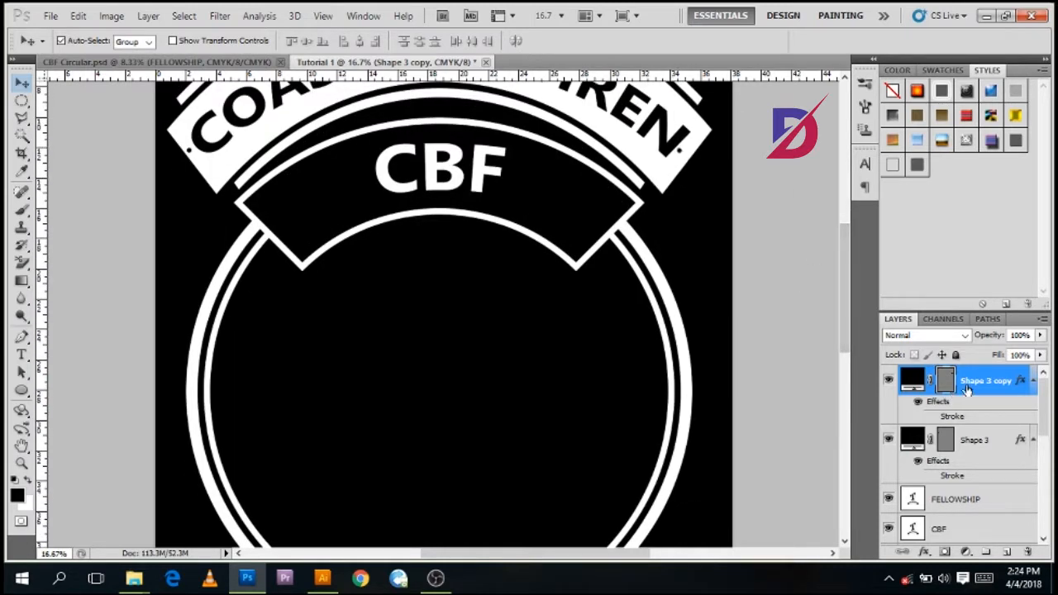
pyautogui.rightClick(978, 390)
pyautogui.click(891, 79)
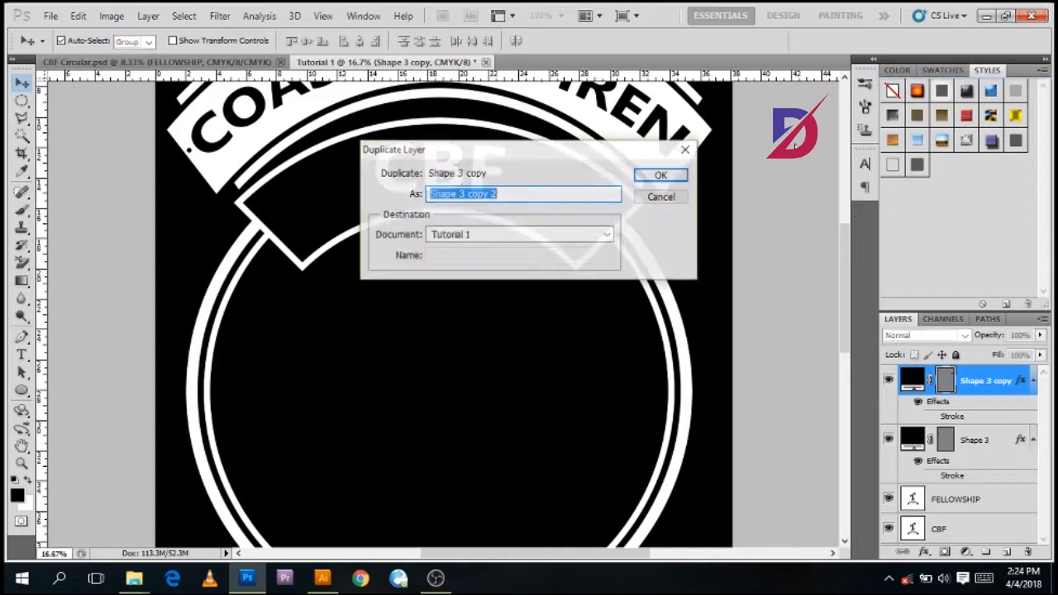
pyautogui.click(674, 175)
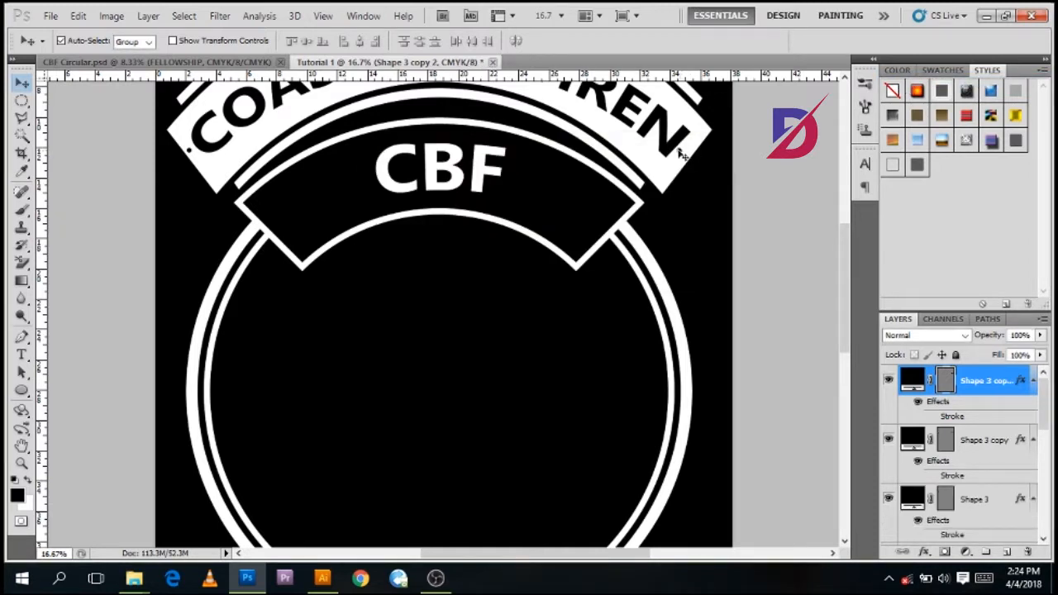
pyautogui.moveTo(682, 156); pyautogui.dragTo(684, 302)
pyautogui.hotkey('ctrl', 'z')
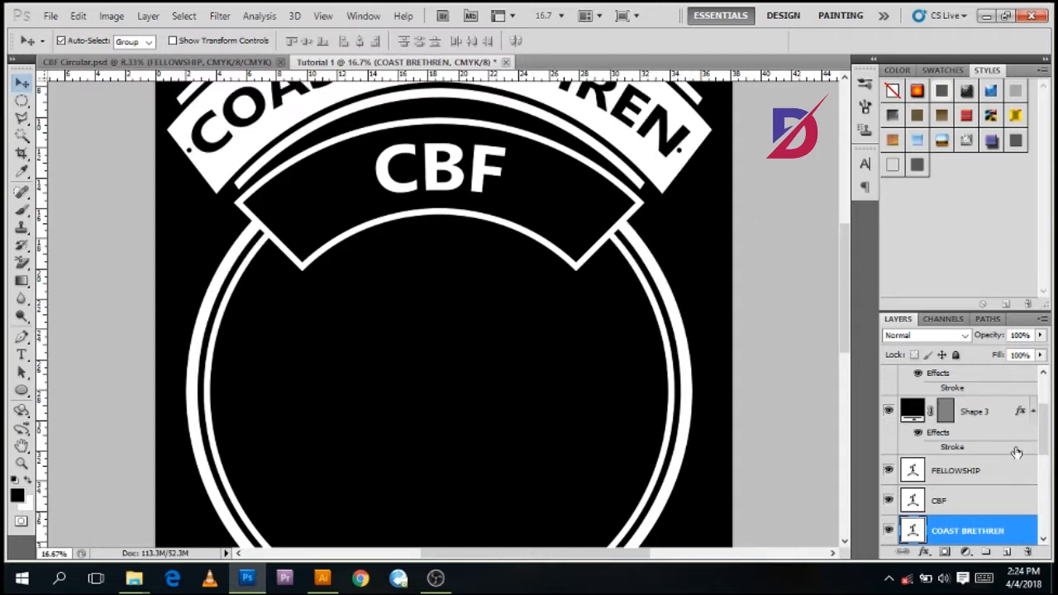
pyautogui.moveTo(1044, 438); pyautogui.dragTo(1045, 411)
pyautogui.click(980, 383)
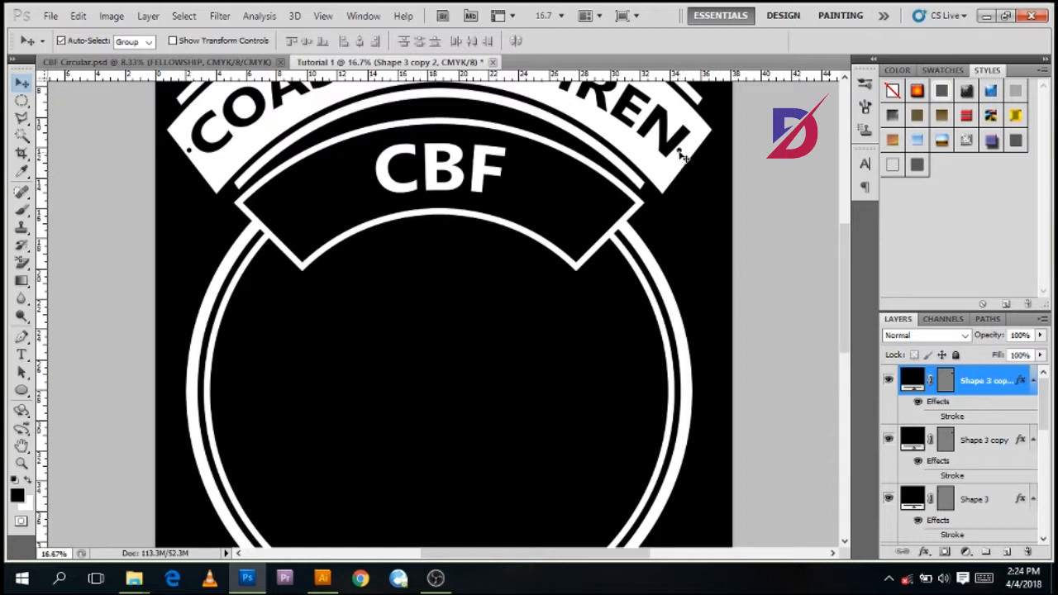
pyautogui.moveTo(682, 171); pyautogui.dragTo(678, 529)
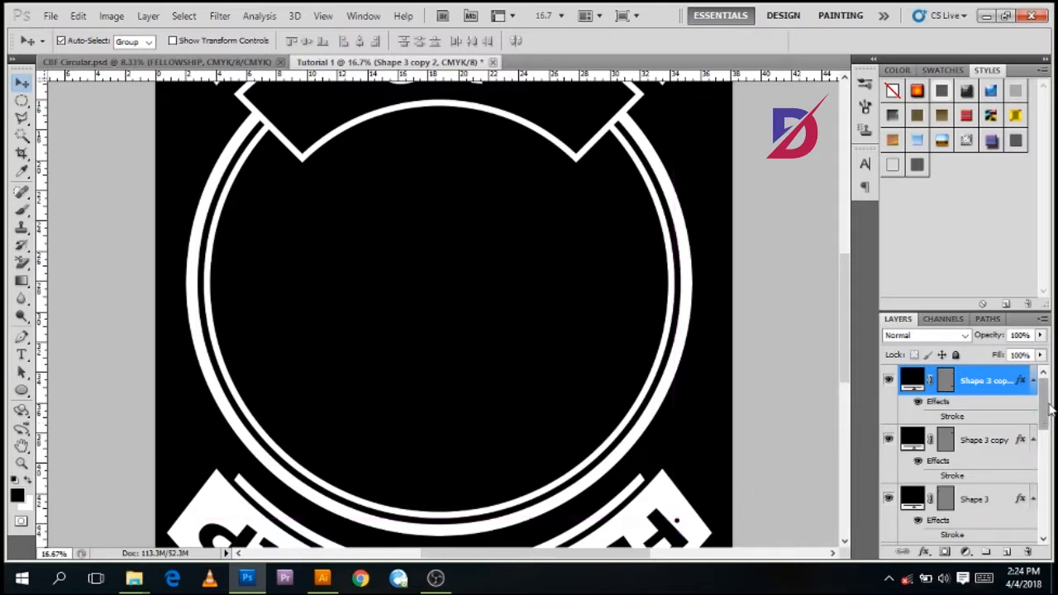
# Duplicate the dot beside the F of FELLOWSHIP and move the copy across to the banner's opposite end beside the P.
pyautogui.moveTo(843, 277); pyautogui.dragTo(846, 317)
pyautogui.rightClick(982, 381)
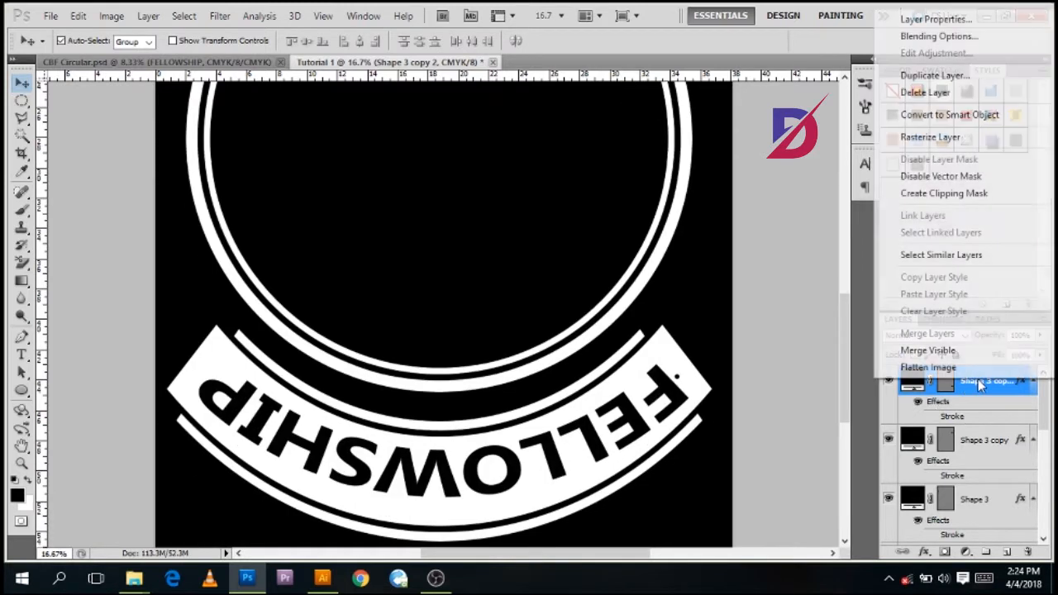
pyautogui.click(926, 75)
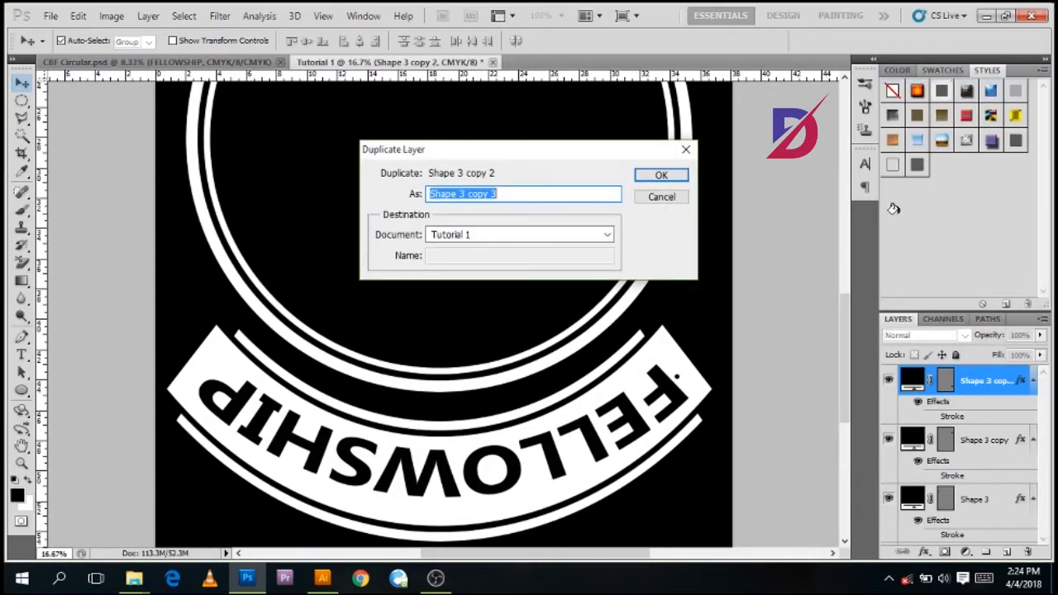
pyautogui.click(664, 176)
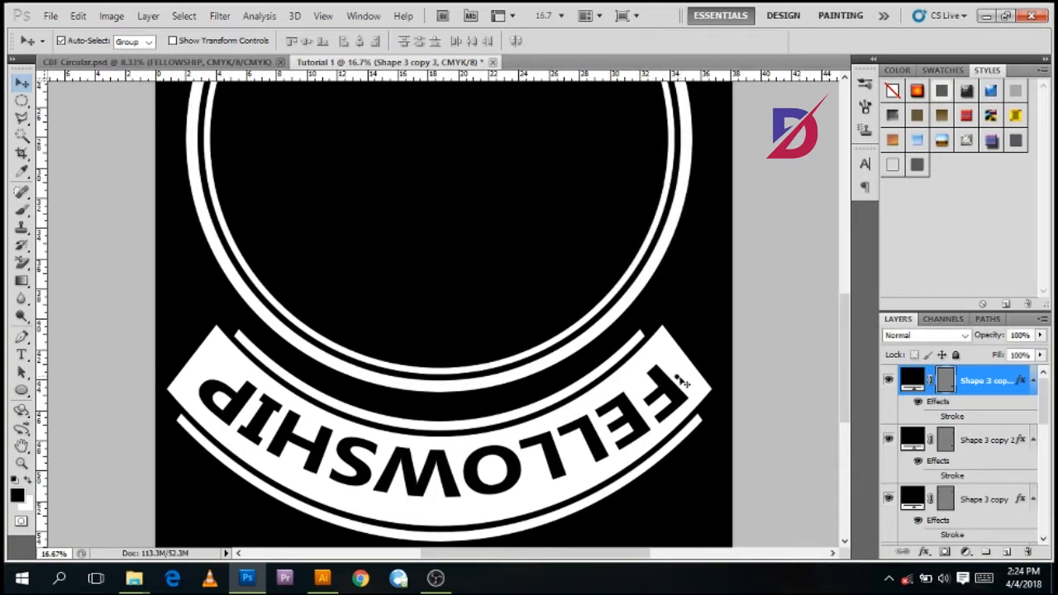
pyautogui.moveTo(679, 381); pyautogui.dragTo(199, 376)
pyautogui.hotkey('ctrl', '-')
pyautogui.hotkey('ctrl', '-')
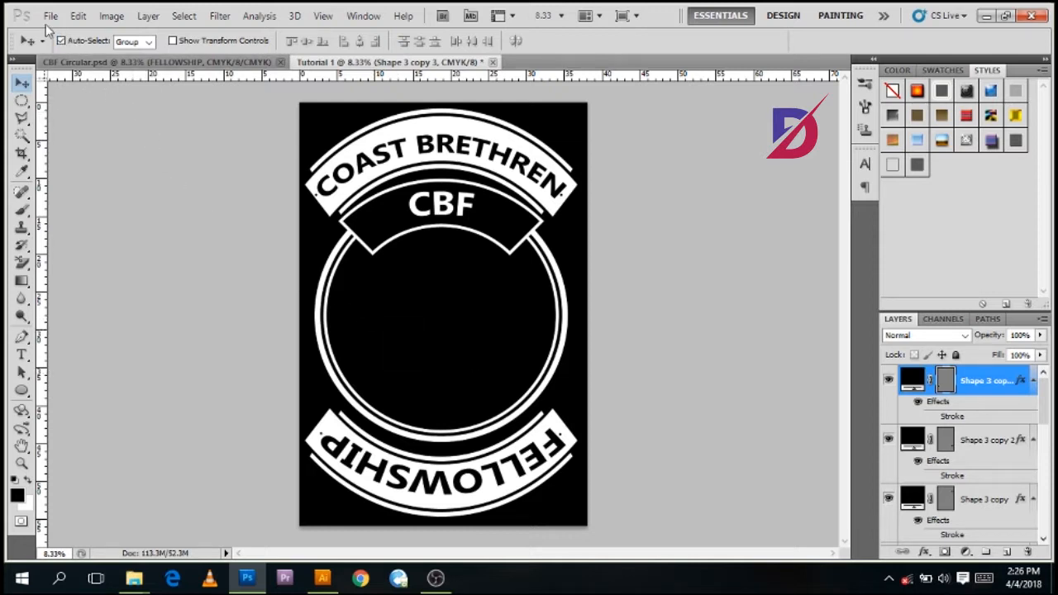
pyautogui.click(74, 17)
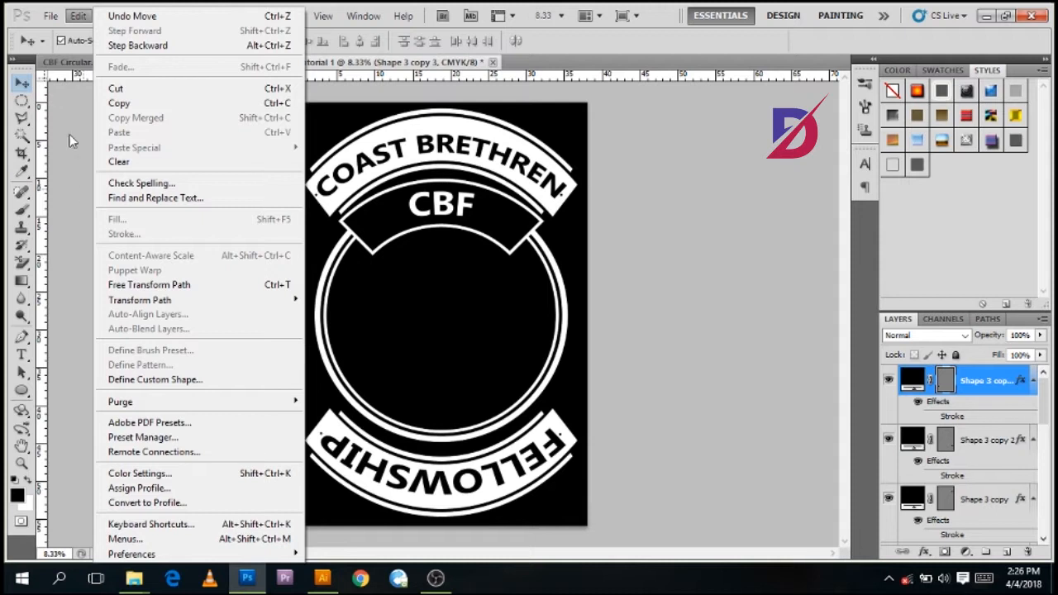
# Start saving the badge document under a new location, choosing the personal folder on the Desktop as the destination.
pyautogui.click(51, 35)
pyautogui.click(51, 16)
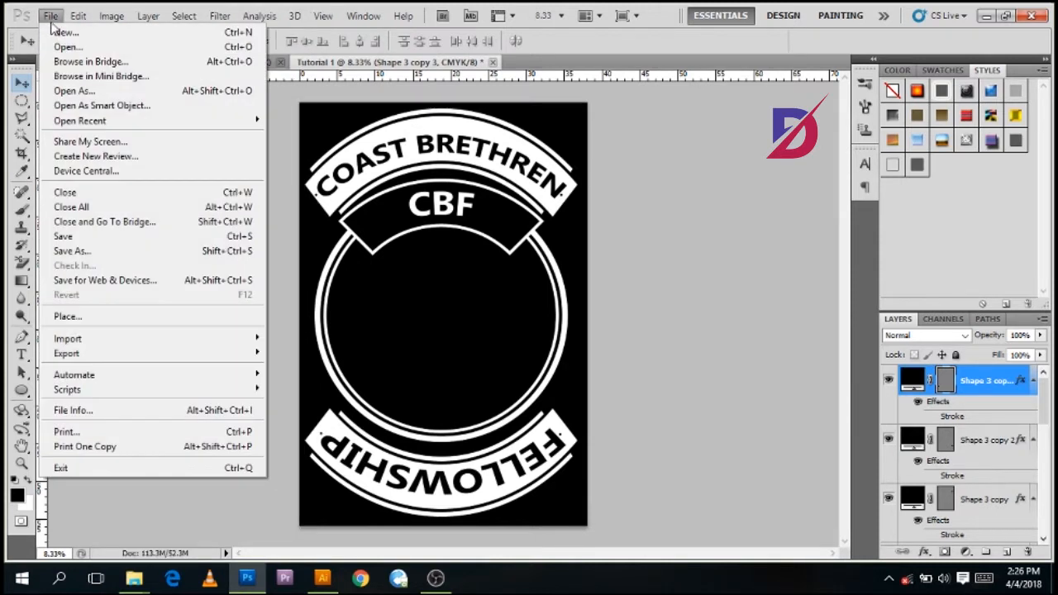
pyautogui.click(83, 252)
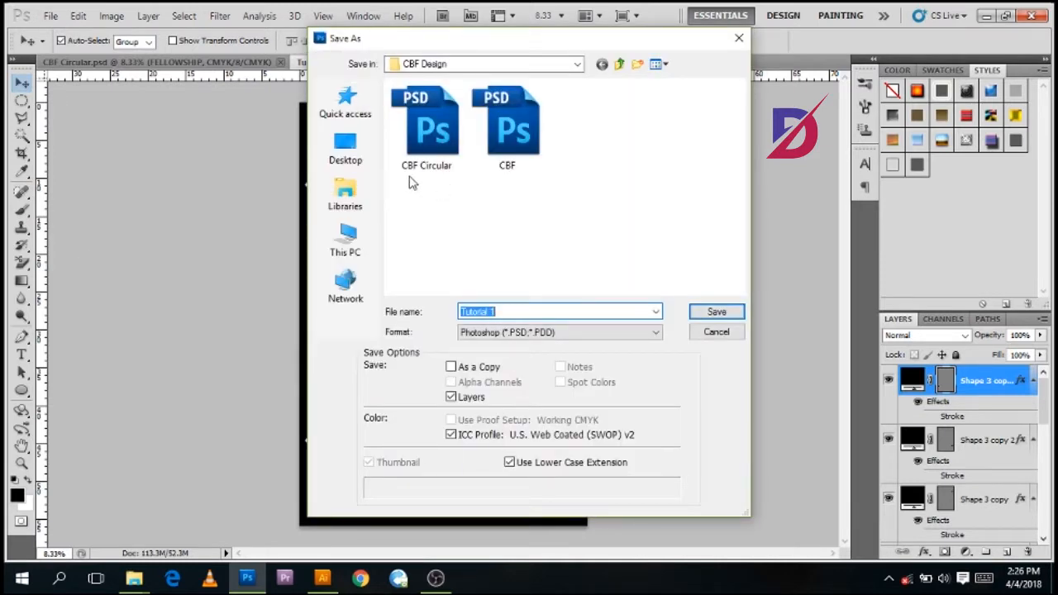
pyautogui.click(346, 148)
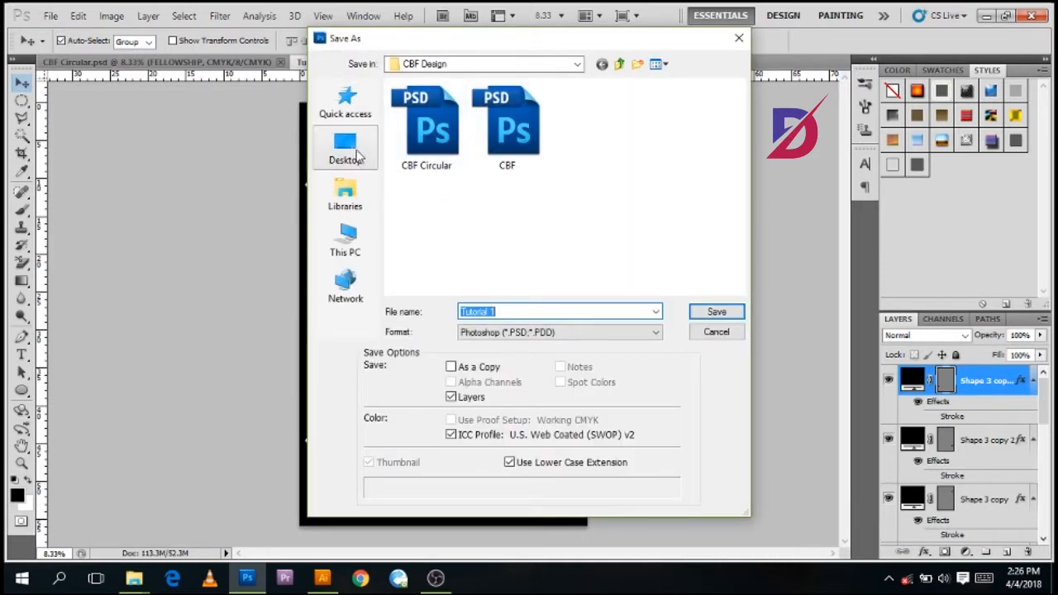
pyautogui.click(494, 224)
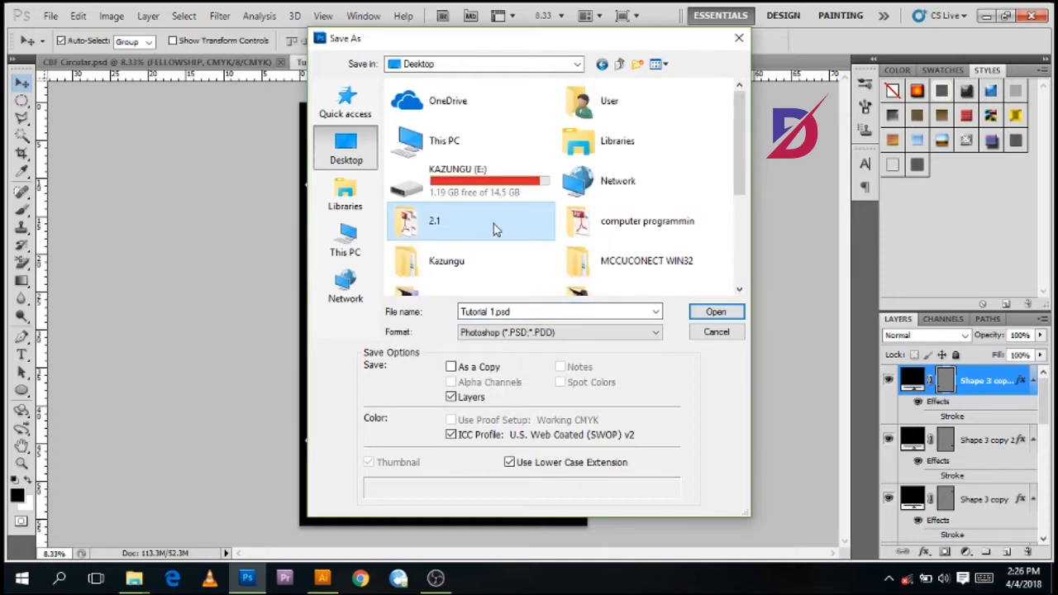
pyautogui.doubleClick(467, 259)
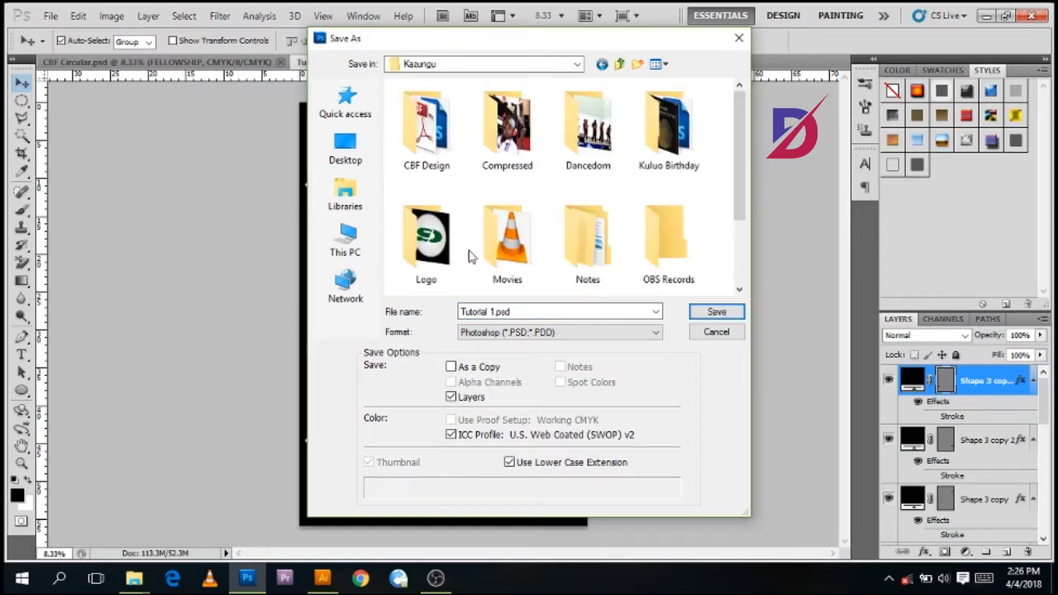
# Save the badge as Tutorial 1.pdf in Photoshop PDF format with the High Quality Print preset.
pyautogui.click(515, 332)
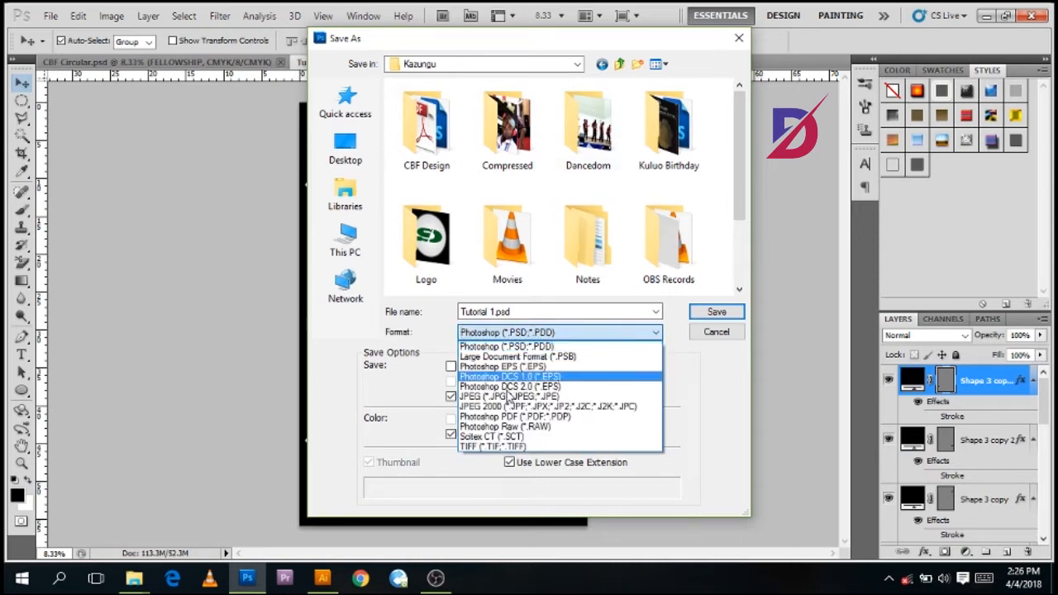
pyautogui.click(510, 420)
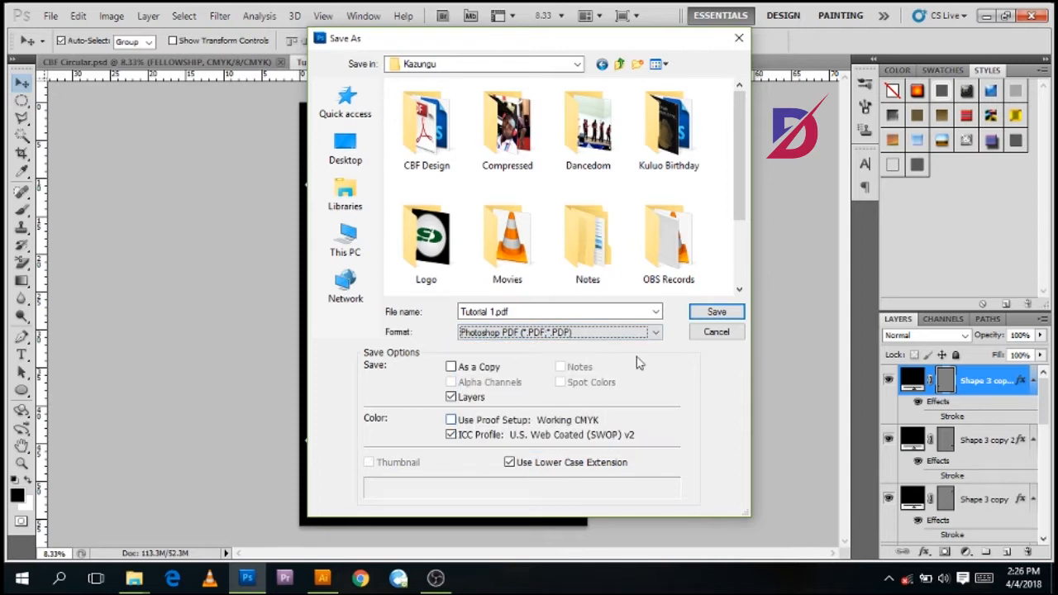
pyautogui.click(718, 313)
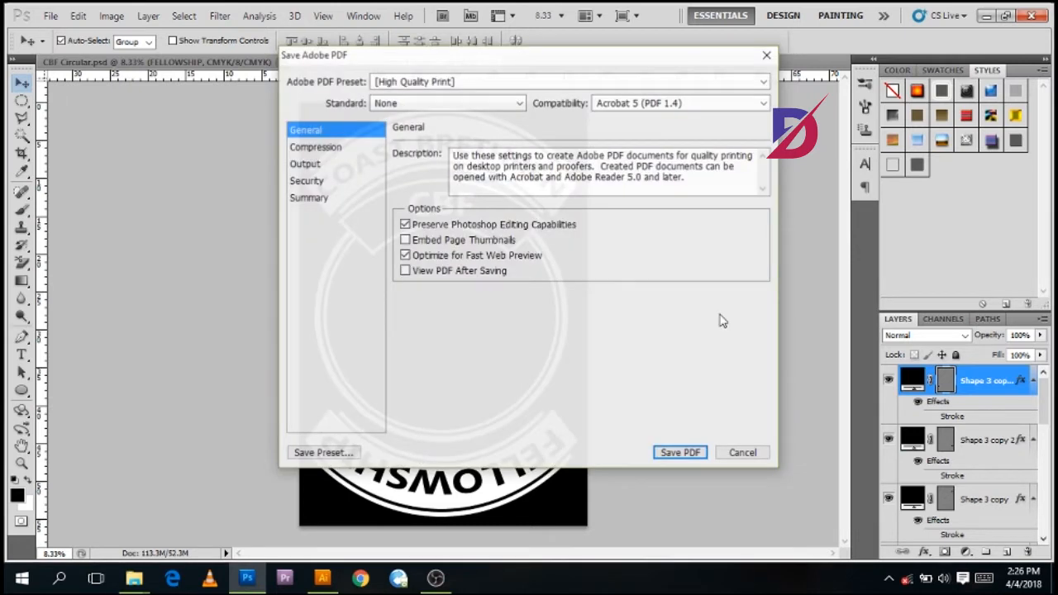
pyautogui.click(679, 452)
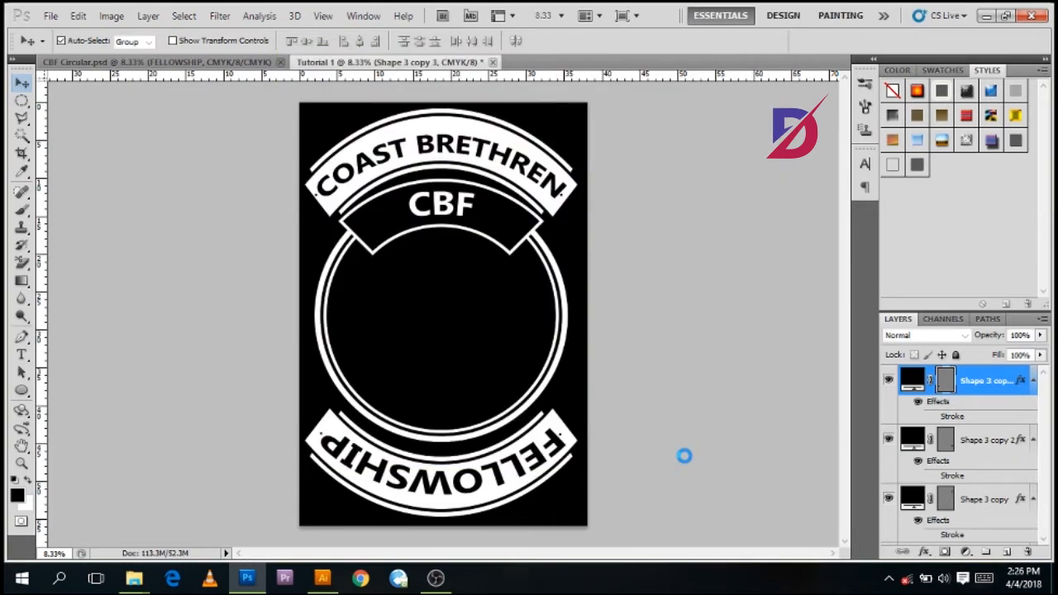